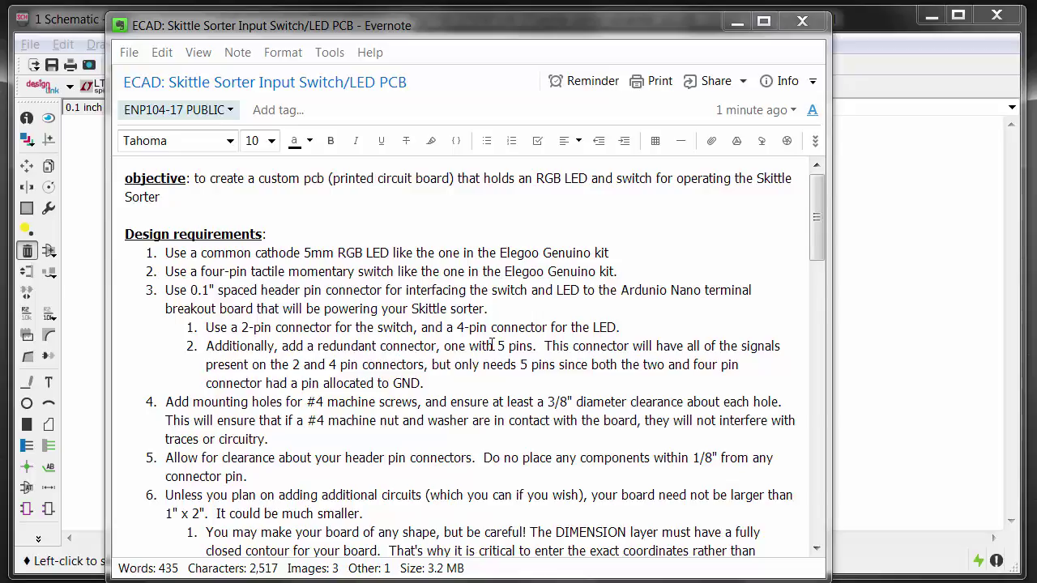
# Step: Change the objective sentence's wording before "RGB LED" to "a common cathode"
pyautogui.click(536, 179)
pyautogui.press('BackSpace')
pyautogui.press('BackSpace')
pyautogui.press('space')
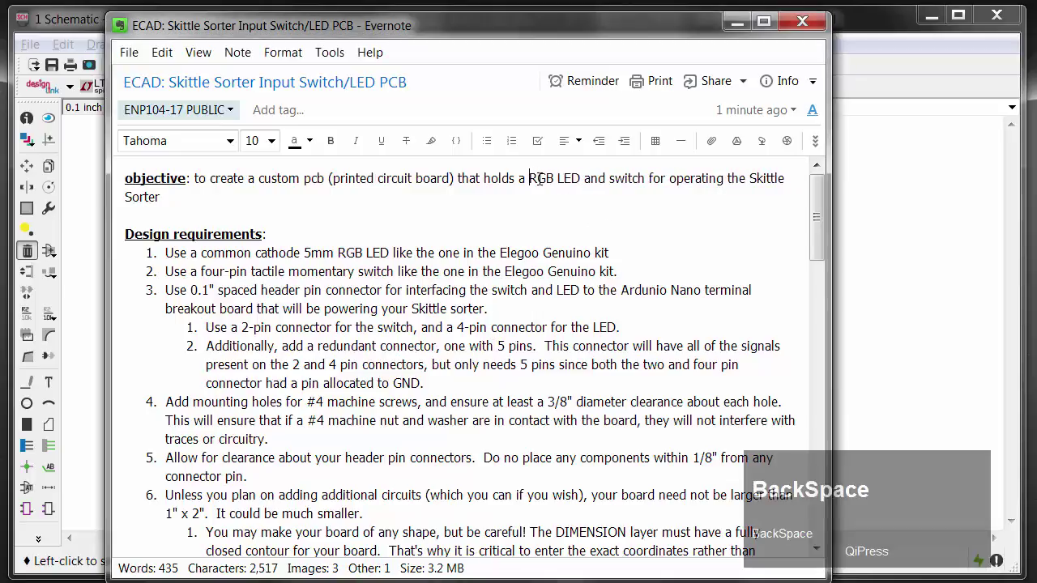
pyautogui.write('common c')
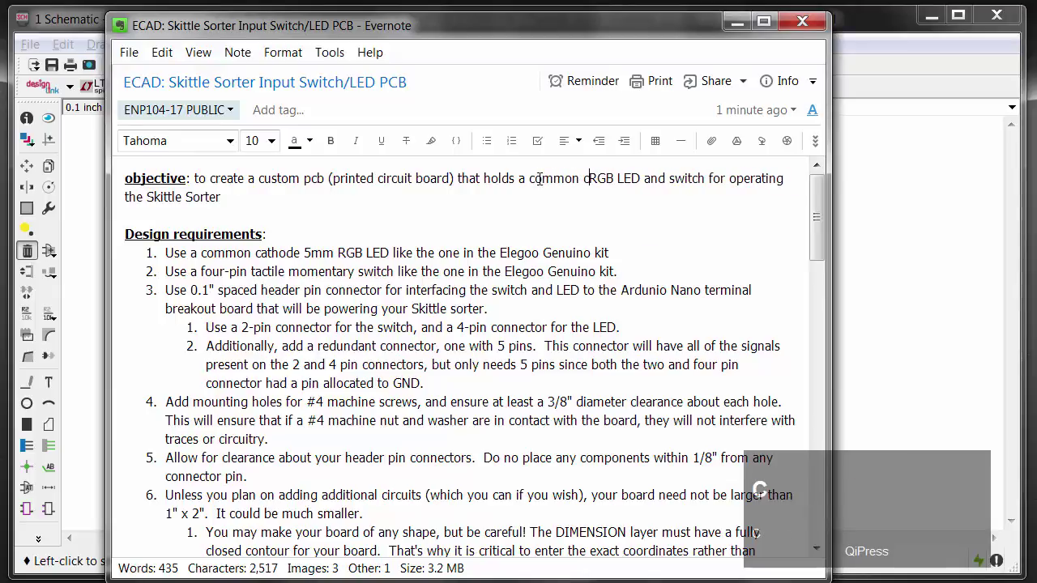
pyautogui.write('athode')
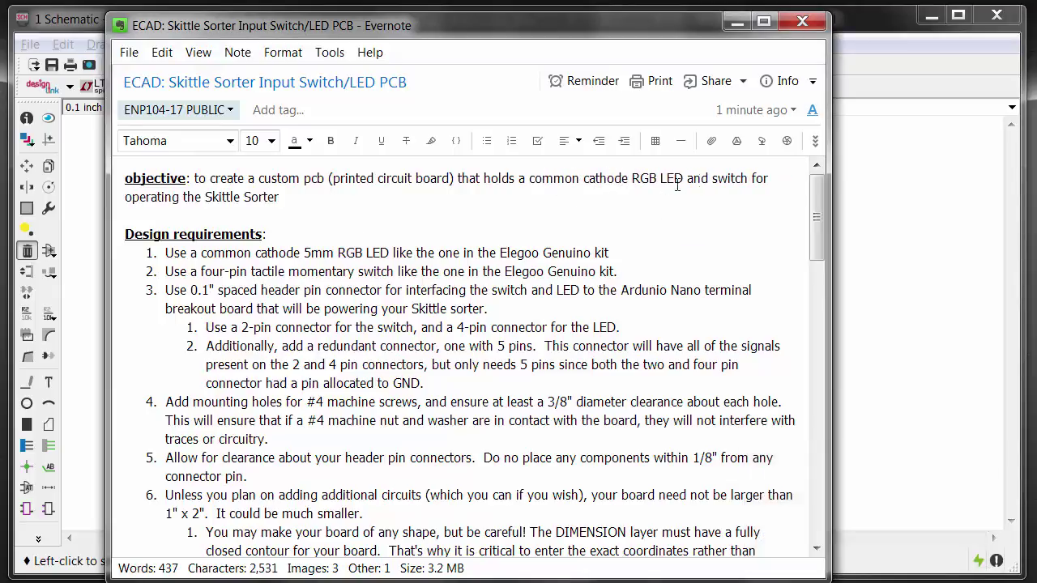
# Step: Insert "tactile" before "switch" in the objective sentence and end the sentence with a period
pyautogui.click(713, 179)
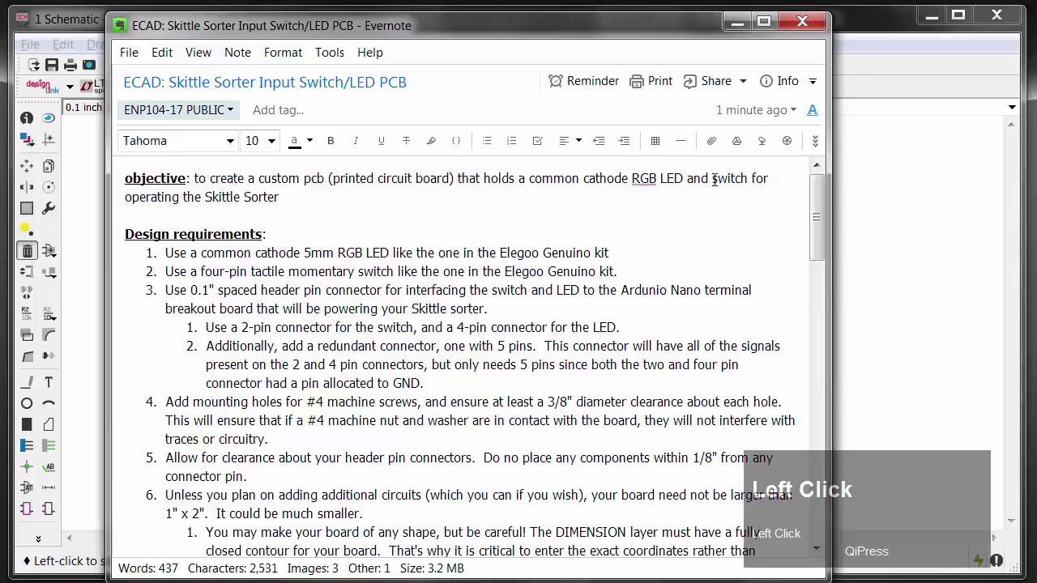
pyautogui.write('tactile')
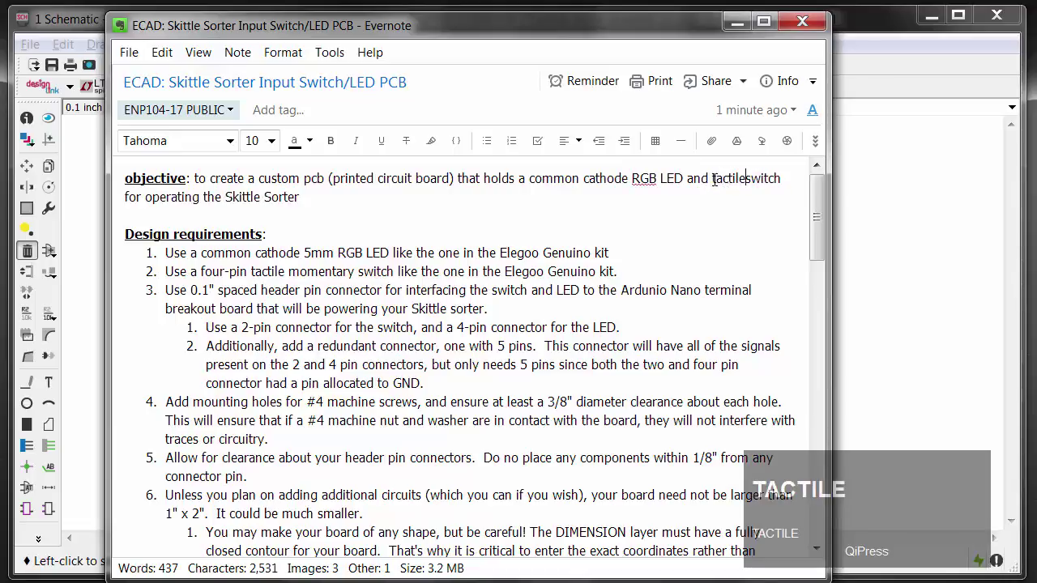
pyautogui.click(322, 202)
pyautogui.write('.')
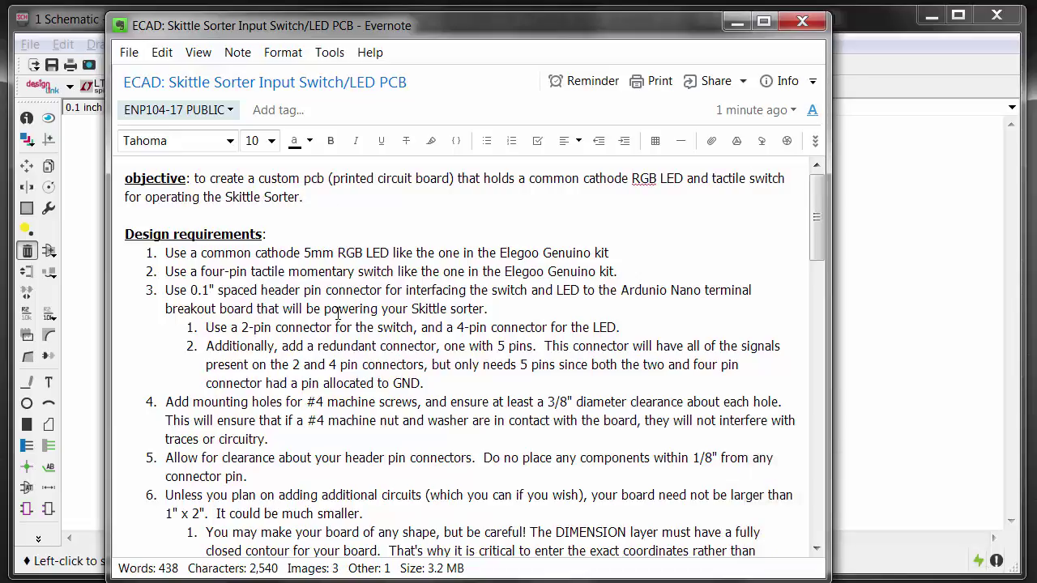
# Step: Read through the note's design requirements, the library resource, and the RGB LED and tactile switch reference drawings
pyautogui.scroll(-1, 337, 315)
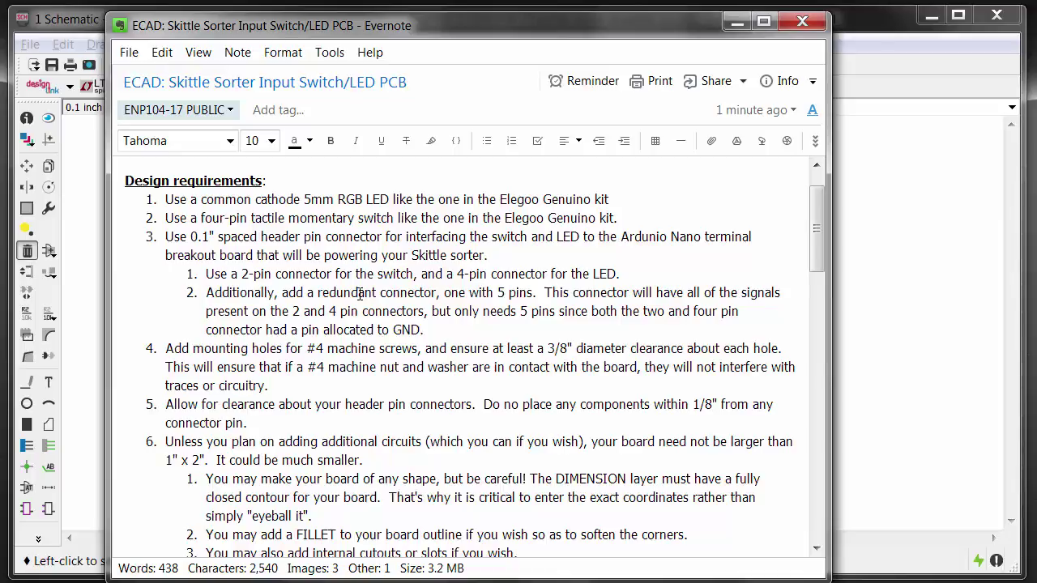
pyautogui.scroll(-1, 363, 391)
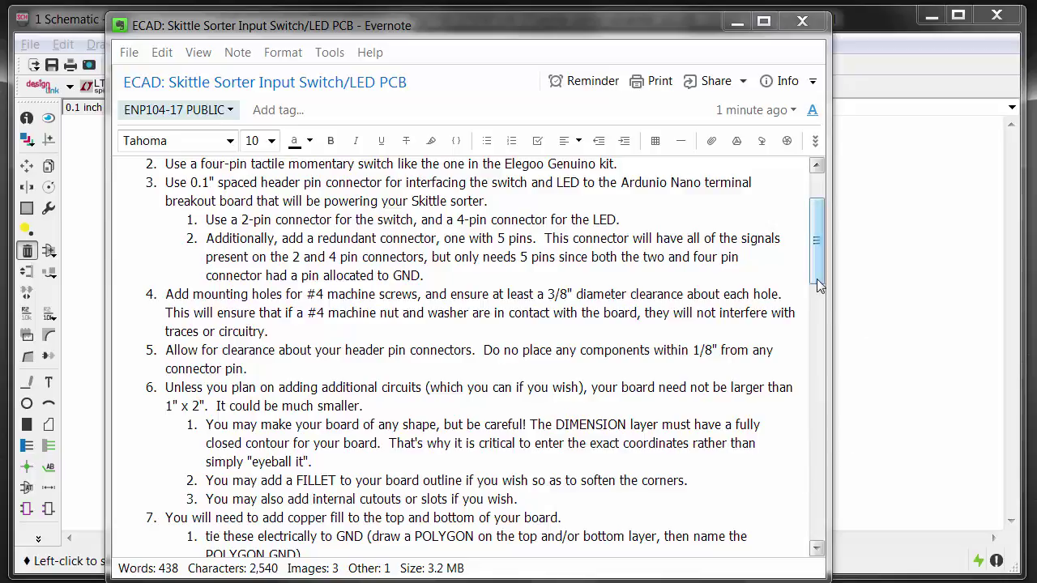
pyautogui.moveTo(817, 285); pyautogui.dragTo(801, 329)
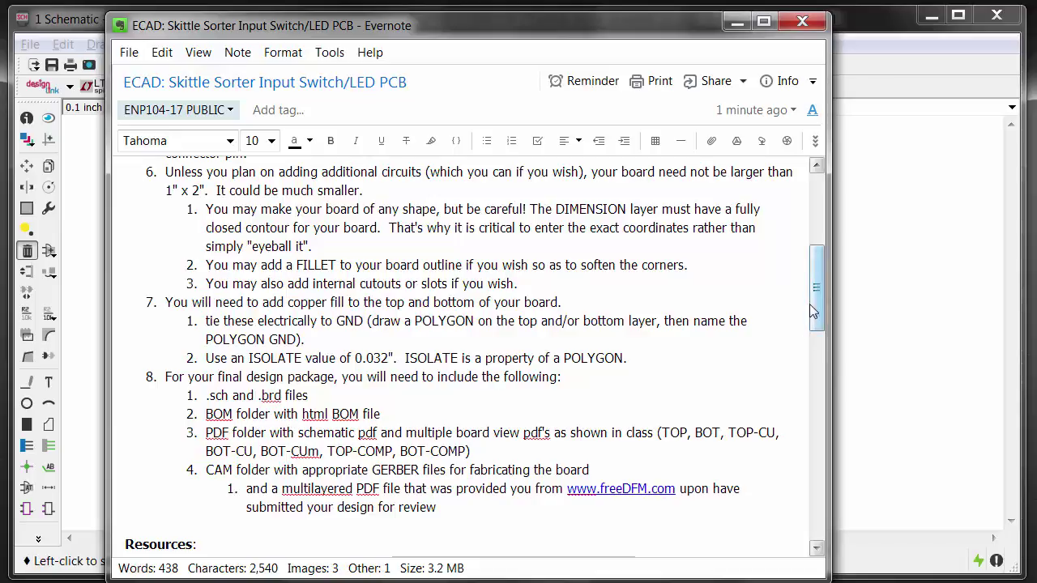
pyautogui.moveTo(814, 305); pyautogui.dragTo(802, 344)
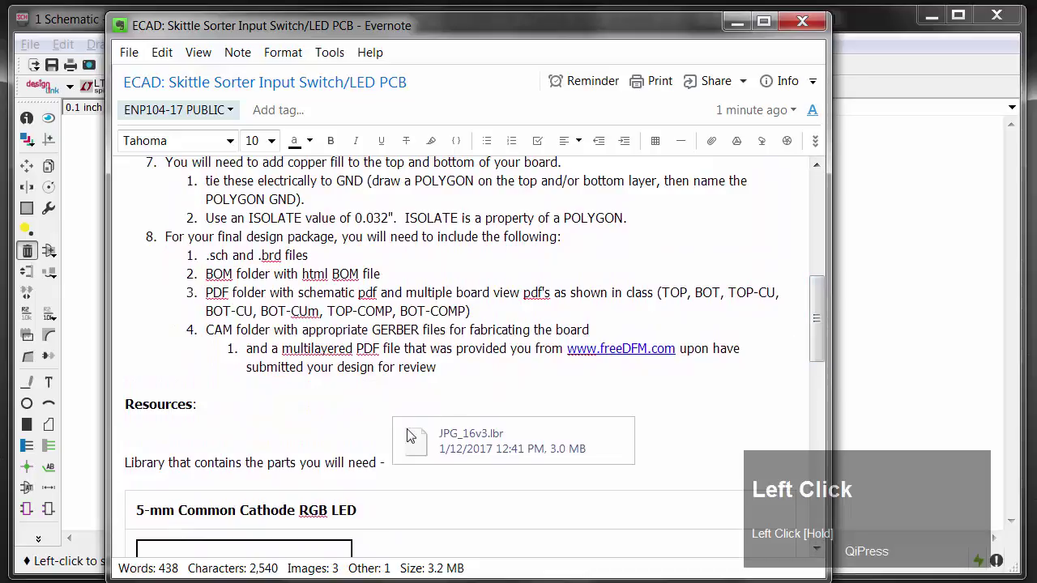
pyautogui.click(654, 445)
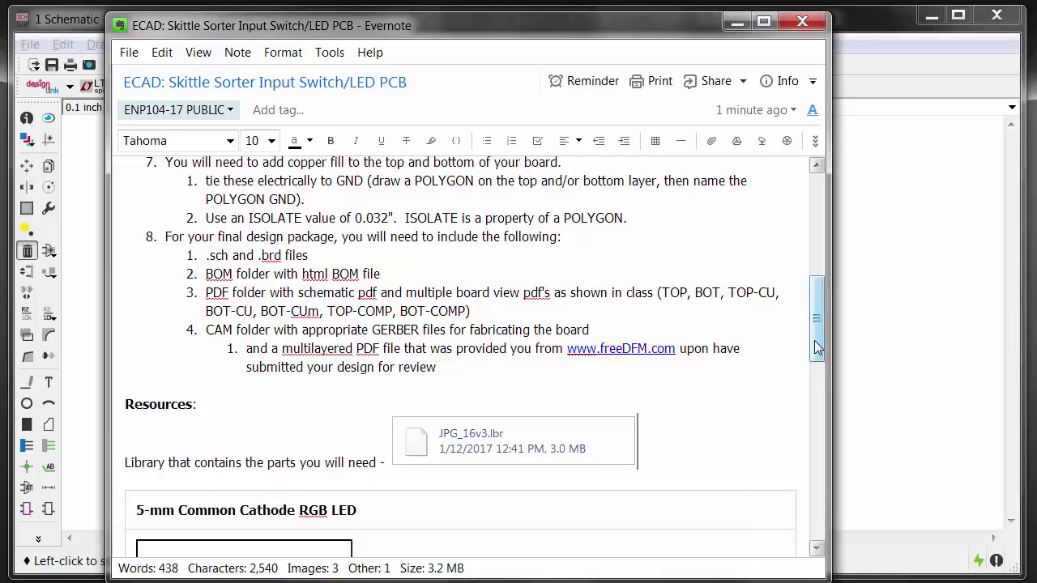
pyautogui.moveTo(815, 342); pyautogui.dragTo(803, 418)
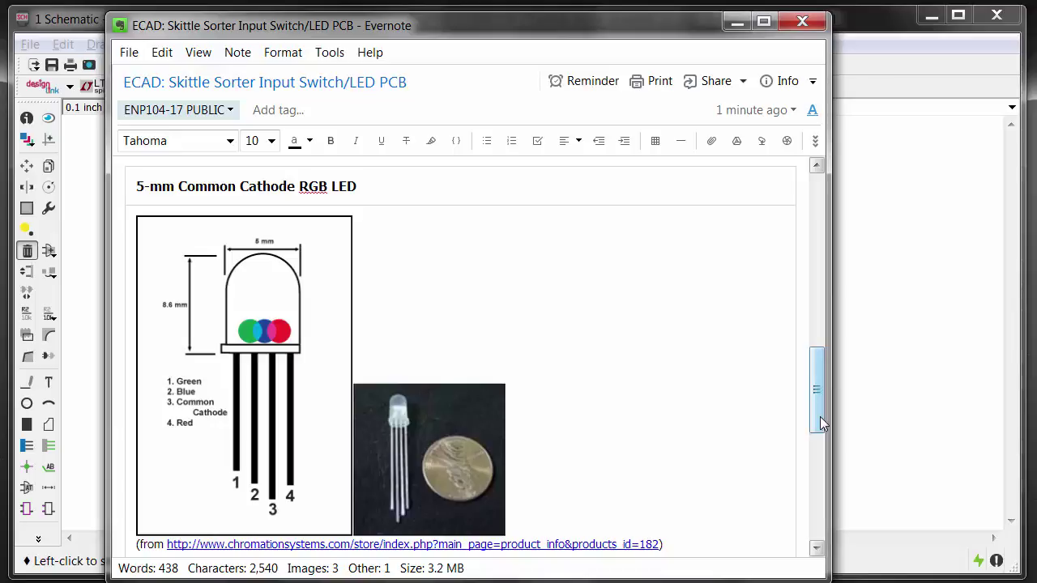
pyautogui.moveTo(821, 423); pyautogui.dragTo(806, 513)
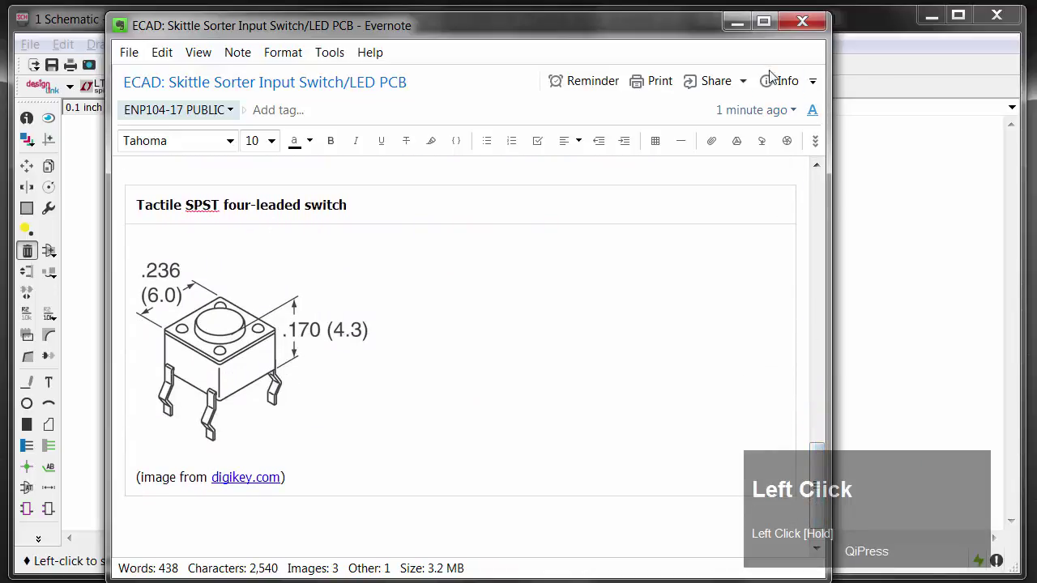
# Step: Switch to the EAGLE schematic and dock the design link and LTC spice toolbar vertically along the drawing area's right side
pyautogui.click(737, 24)
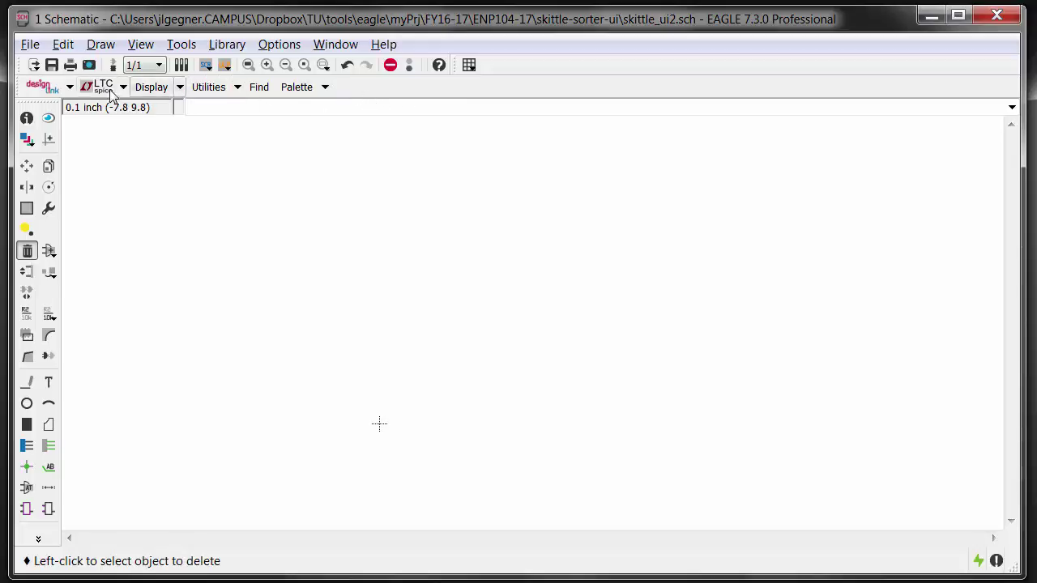
pyautogui.moveTo(18, 86); pyautogui.dragTo(867, 183)
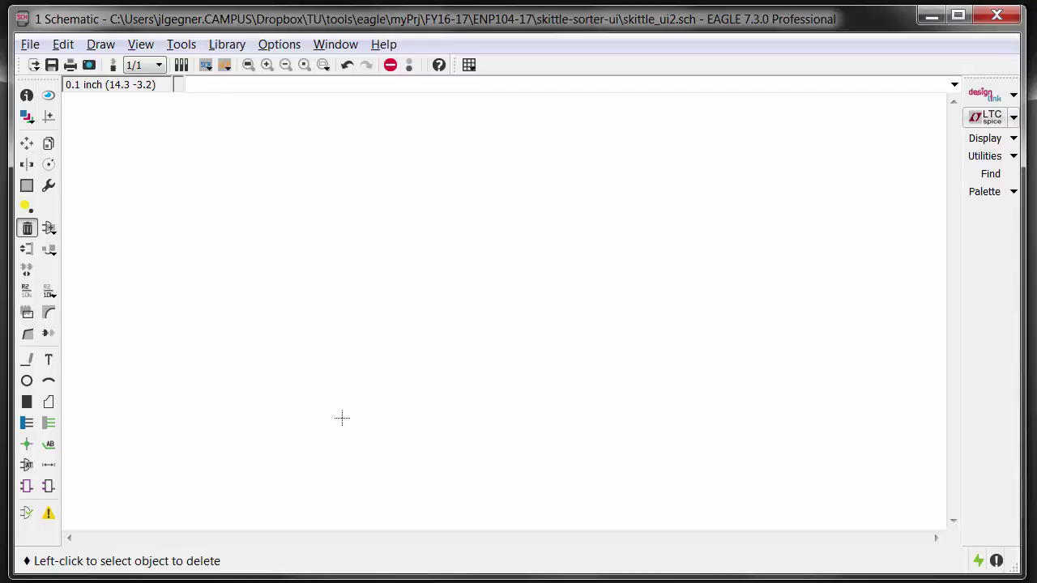
pyautogui.click(342, 418)
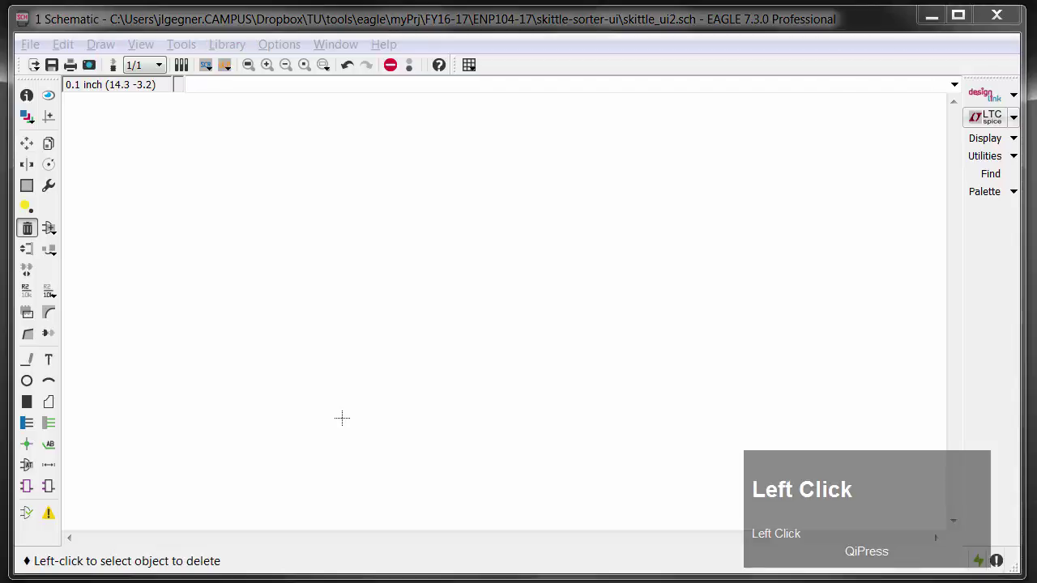
pyautogui.click(849, 437)
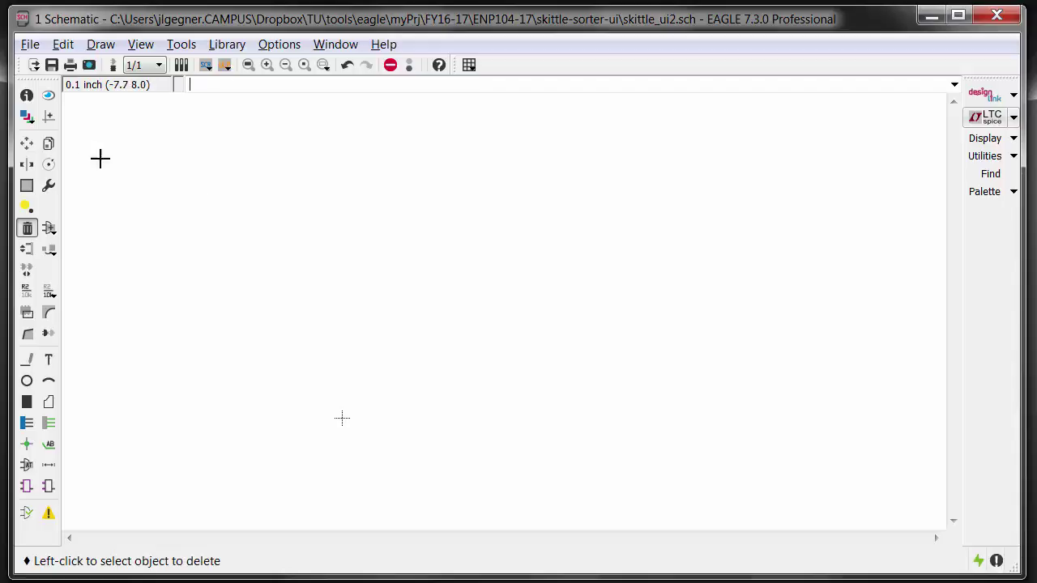
# Step: Start adding a part and search the JPG_16v3 library for *fram*
pyautogui.click(148, 163)
pyautogui.hotkey('ctrl', 'a')
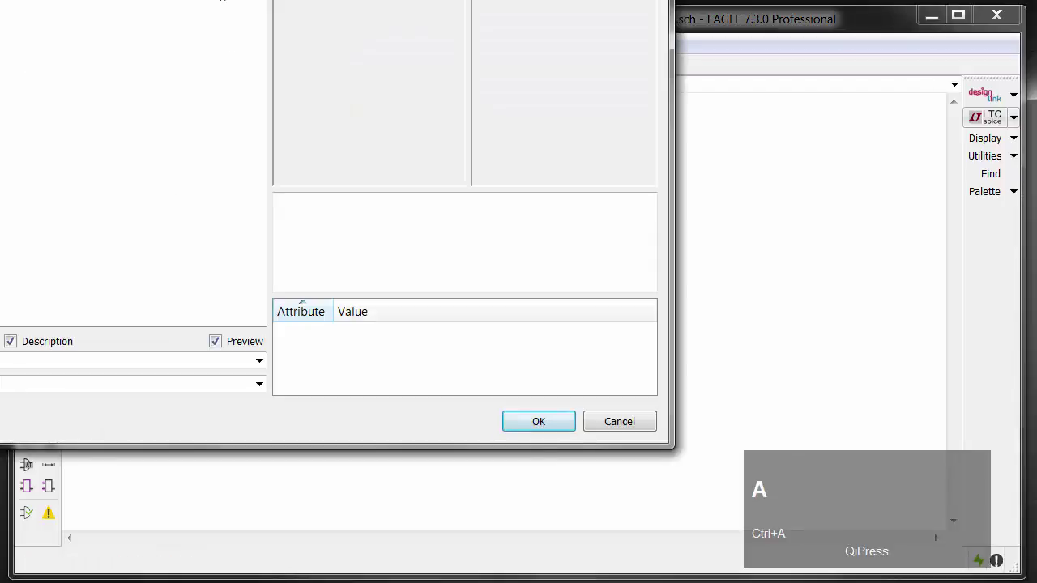
pyautogui.moveTo(222, 1); pyautogui.dragTo(540, 23)
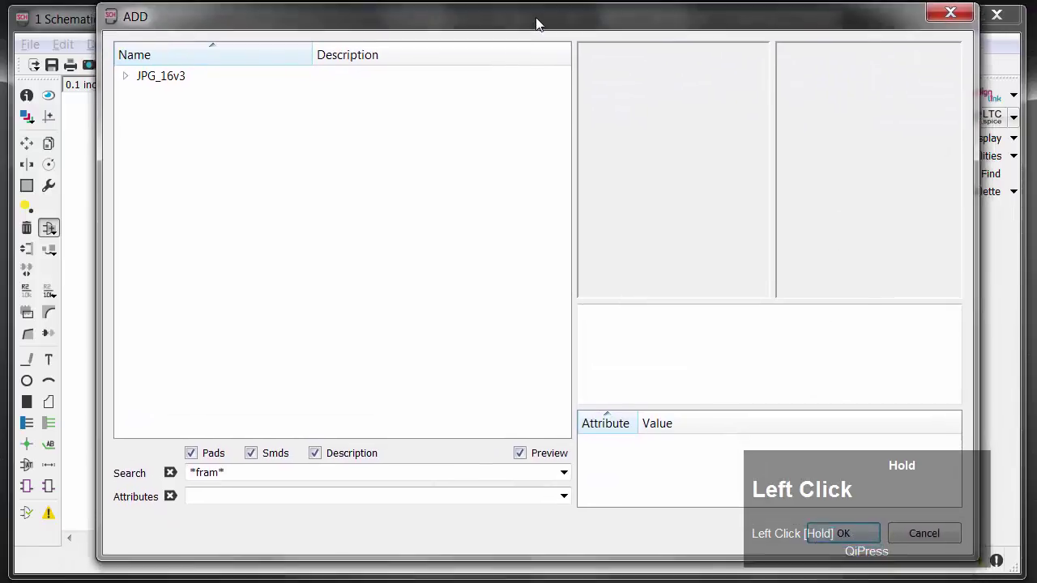
pyautogui.click(117, 62)
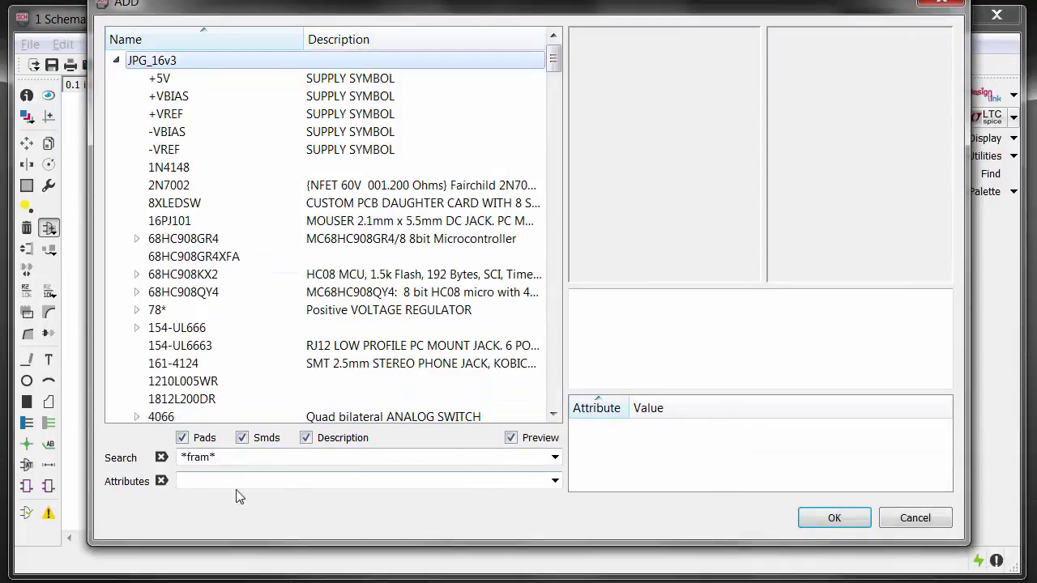
pyautogui.click(237, 457)
pyautogui.press('Return')
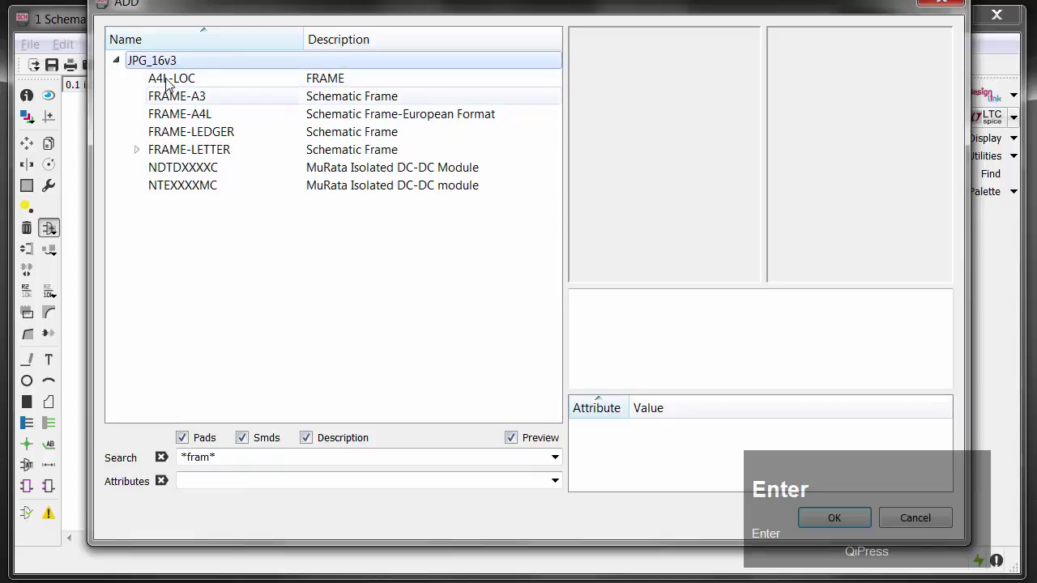
# Step: Compare the FRAME-LETTER variants and choose the one with the DUMMY package for placement
pyautogui.click(181, 154)
pyautogui.click(136, 150)
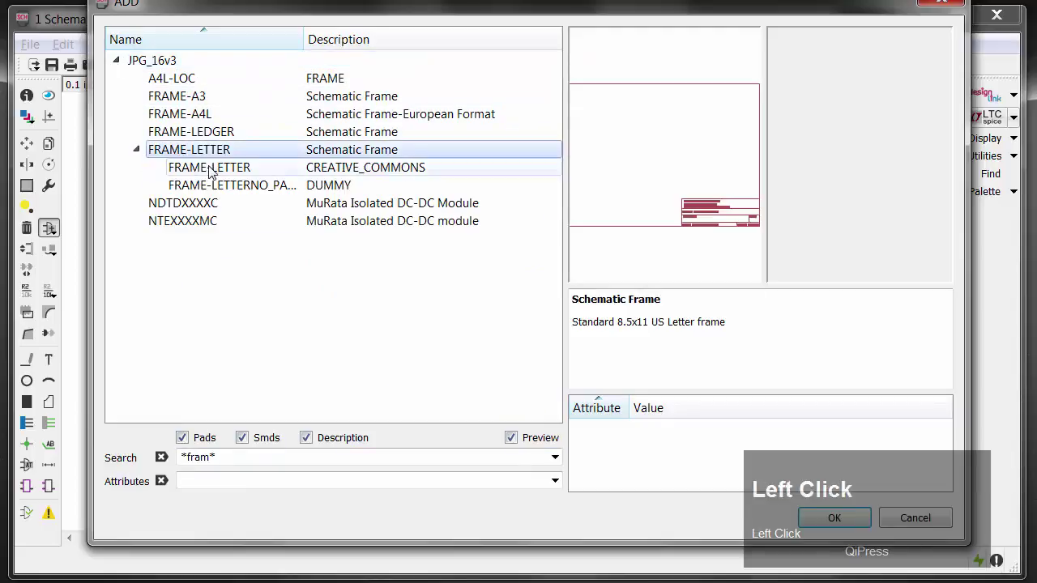
pyautogui.click(209, 168)
pyautogui.click(213, 185)
pyautogui.click(210, 168)
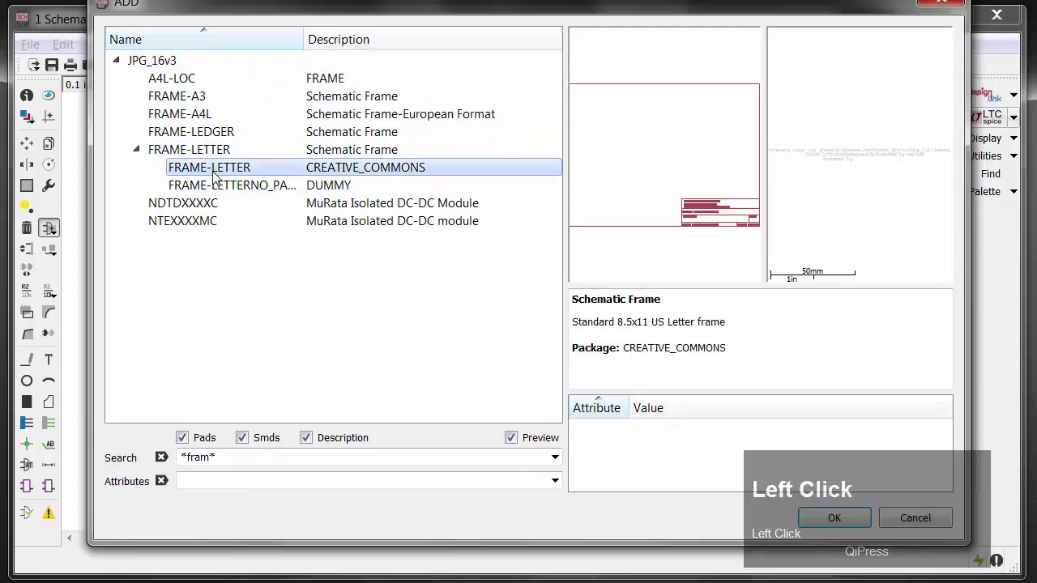
pyautogui.click(212, 186)
pyautogui.click(851, 518)
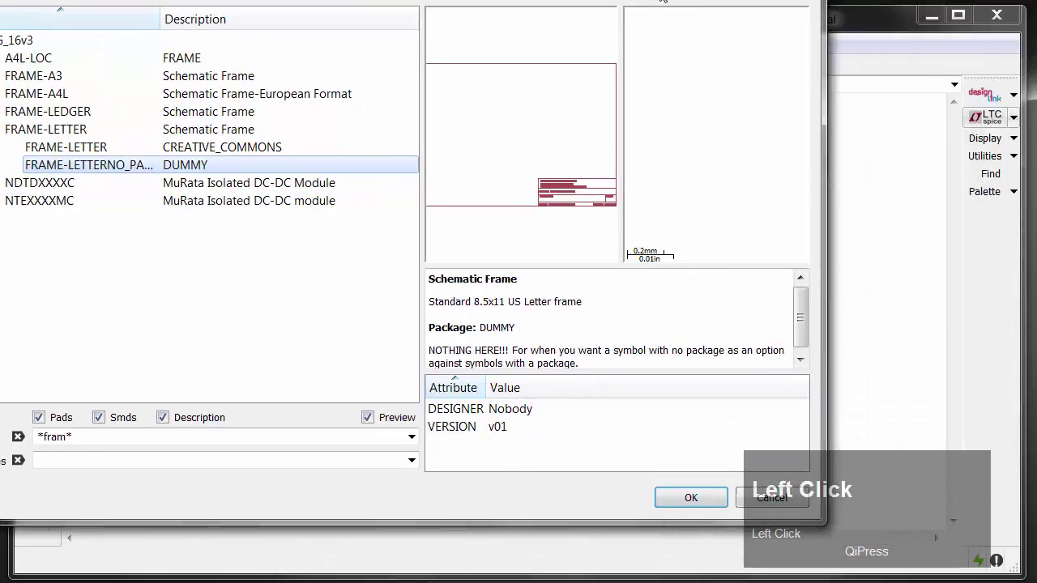
pyautogui.click(688, 495)
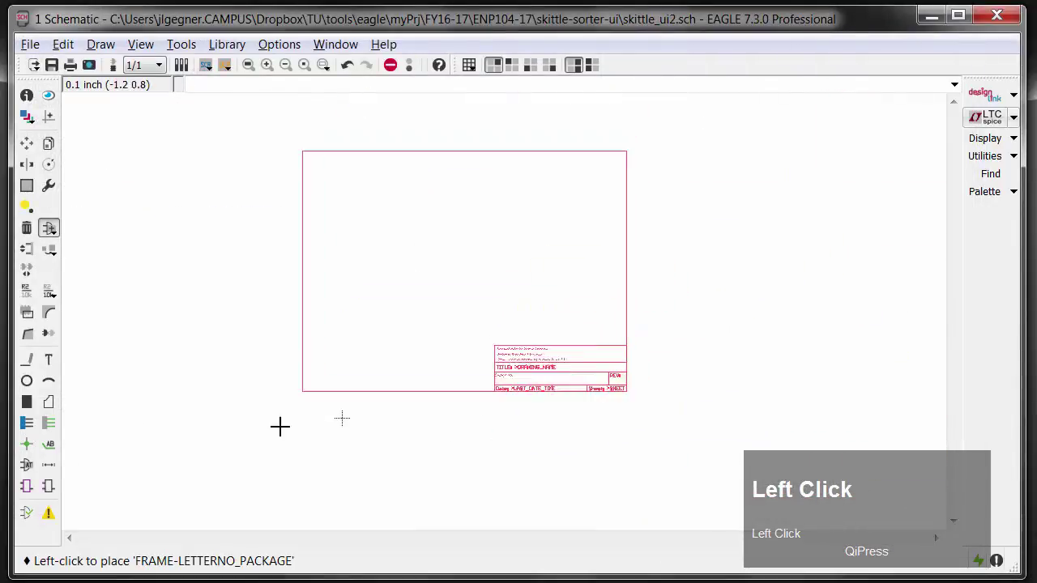
# Step: Place the letter frame with its lower-left corner at the origin (0.0 0.0) and end the Add command
pyautogui.scroll(4, 343, 421)
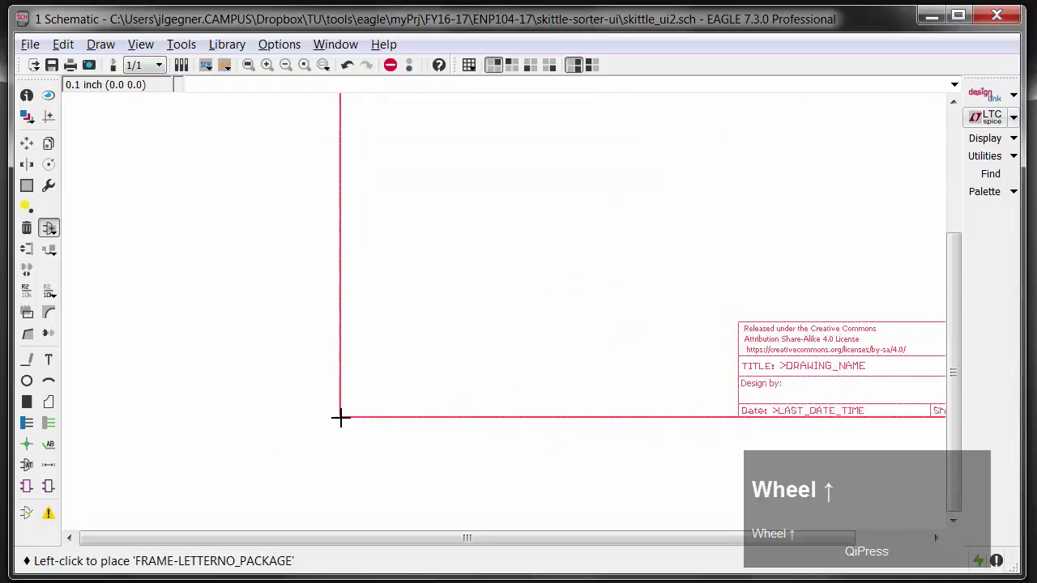
pyautogui.click(340, 417)
pyautogui.press('Escape')
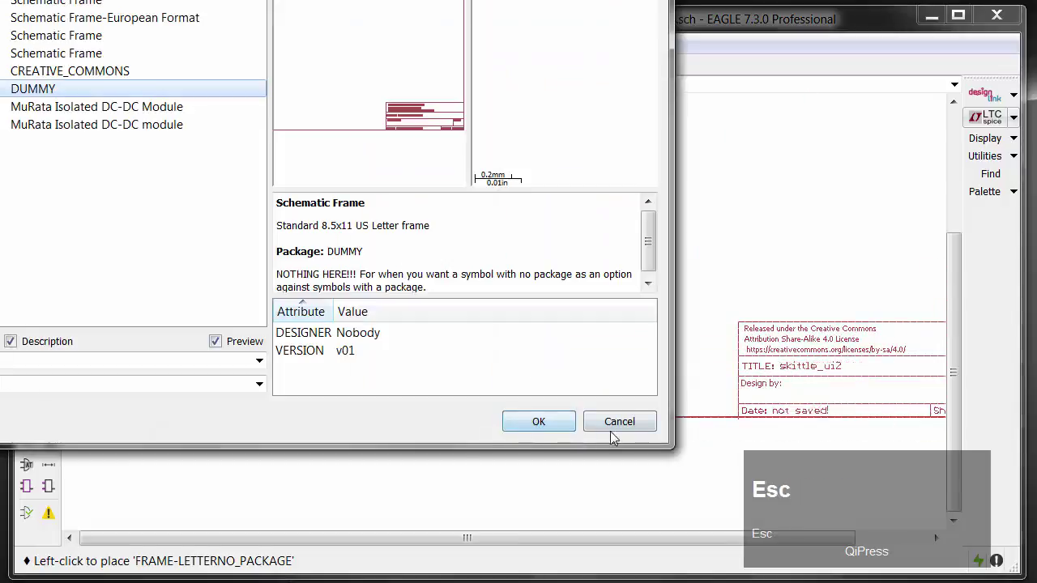
pyautogui.press('Escape')
pyautogui.scroll(-3, 484, 403)
pyautogui.middleClick(503, 332)
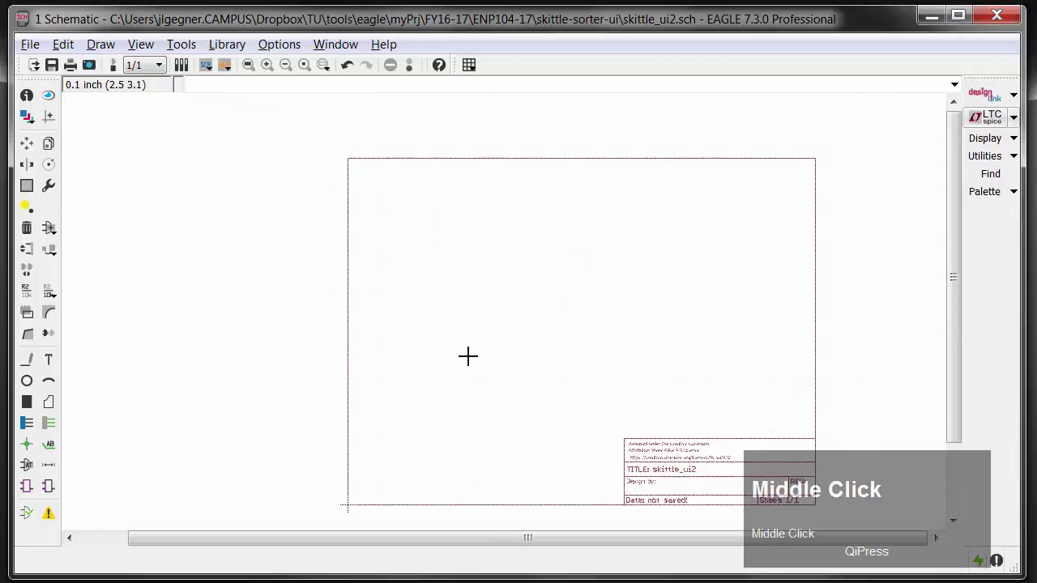
# Step: Start adding another part, search the library for *rgb*, and expand the RGBLED_CA device
pyautogui.scroll(2, 462, 348)
pyautogui.press('a')
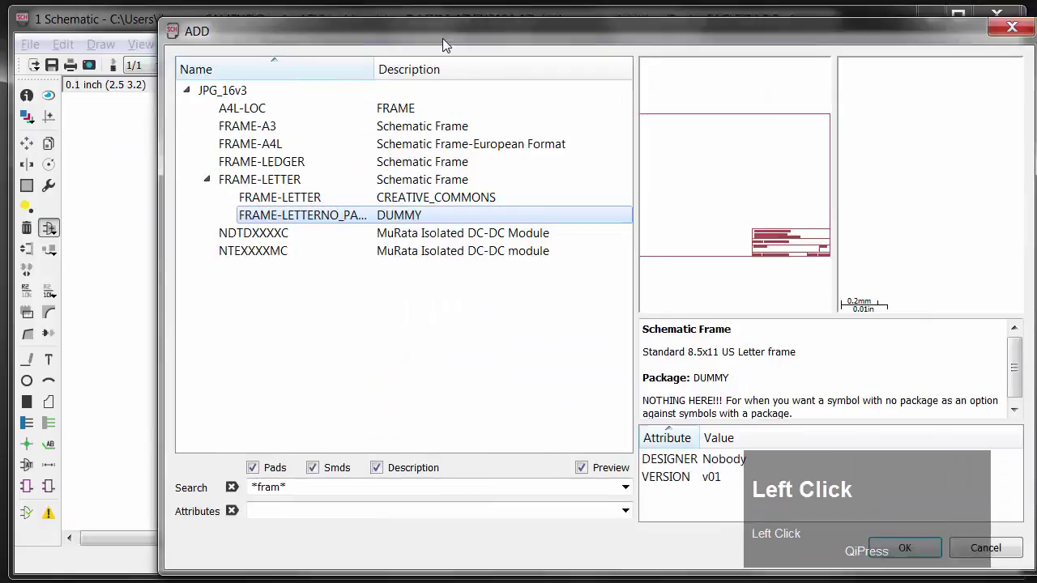
pyautogui.moveTo(442, 38); pyautogui.dragTo(345, 28)
pyautogui.moveTo(218, 454); pyautogui.dragTo(127, 453)
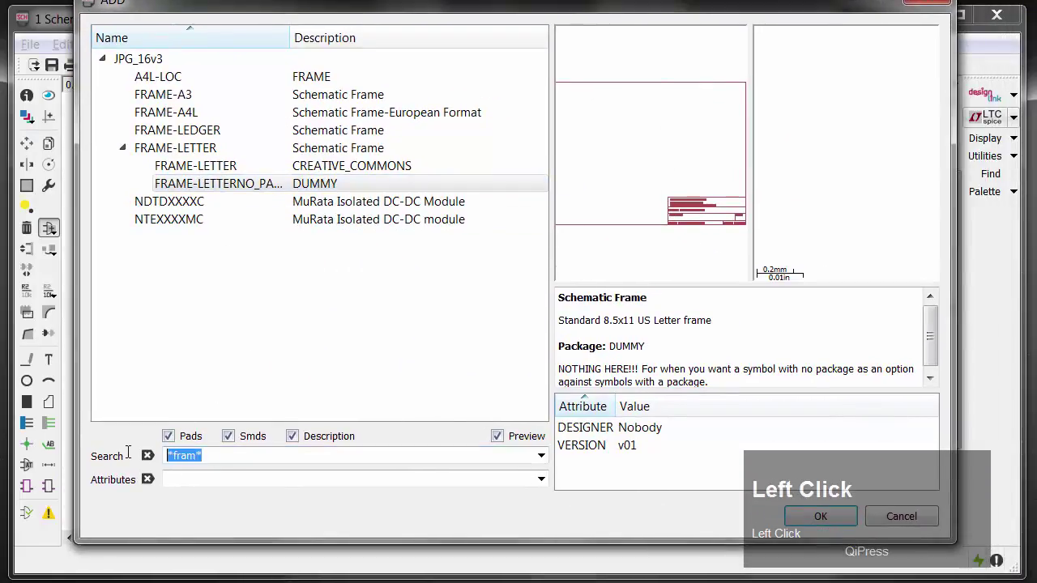
pyautogui.write('*')
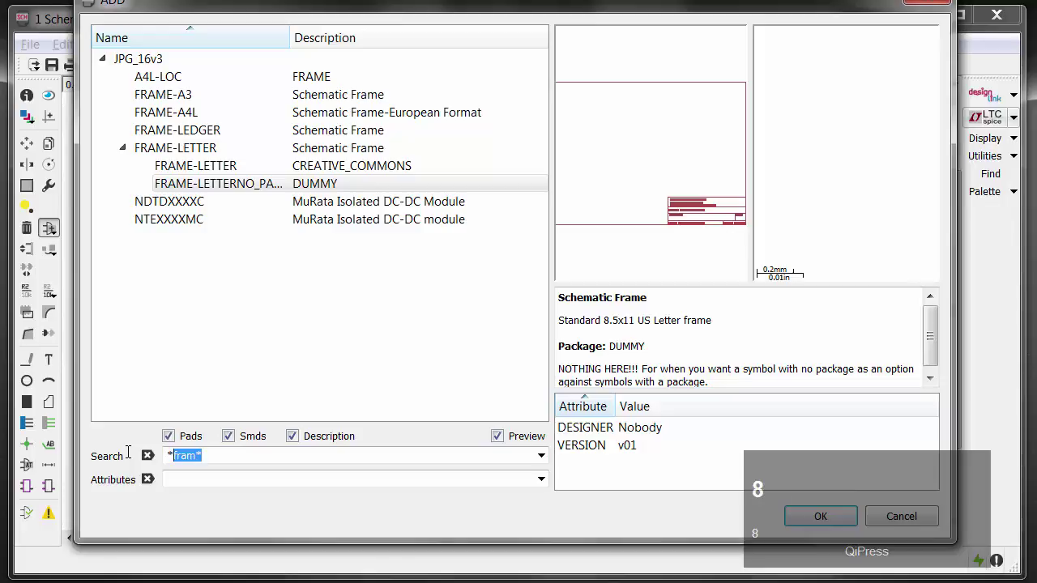
pyautogui.write('rb')
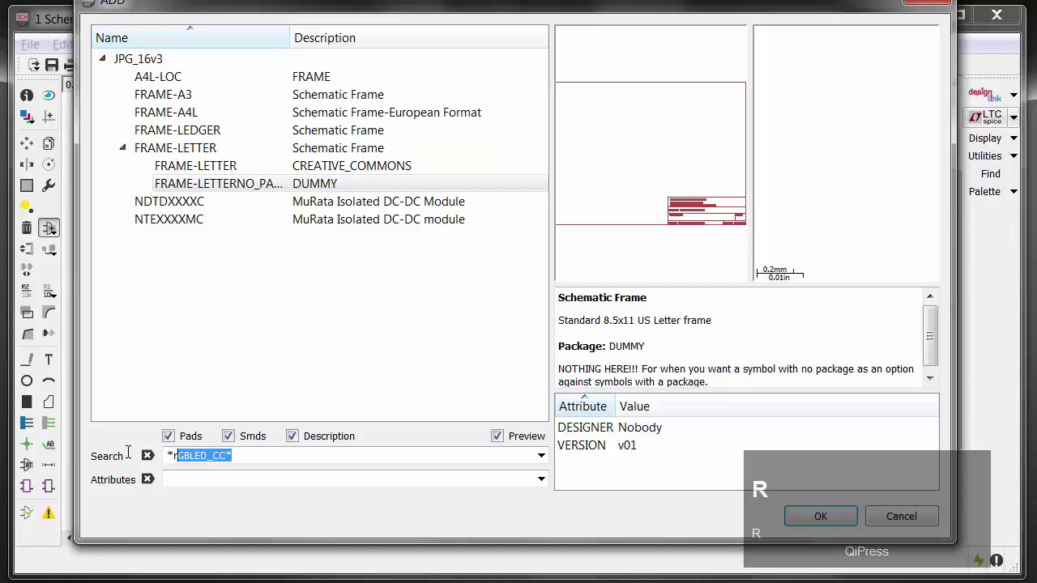
pyautogui.write('g')
pyautogui.press('BackSpace')
pyautogui.press('BackSpace')
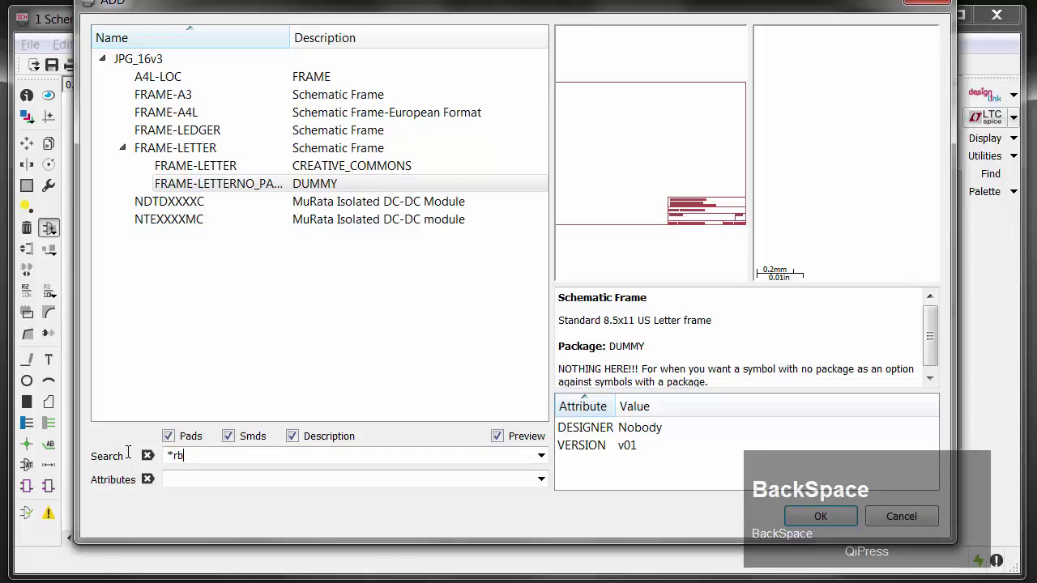
pyautogui.write('gb*')
pyautogui.press('Return')
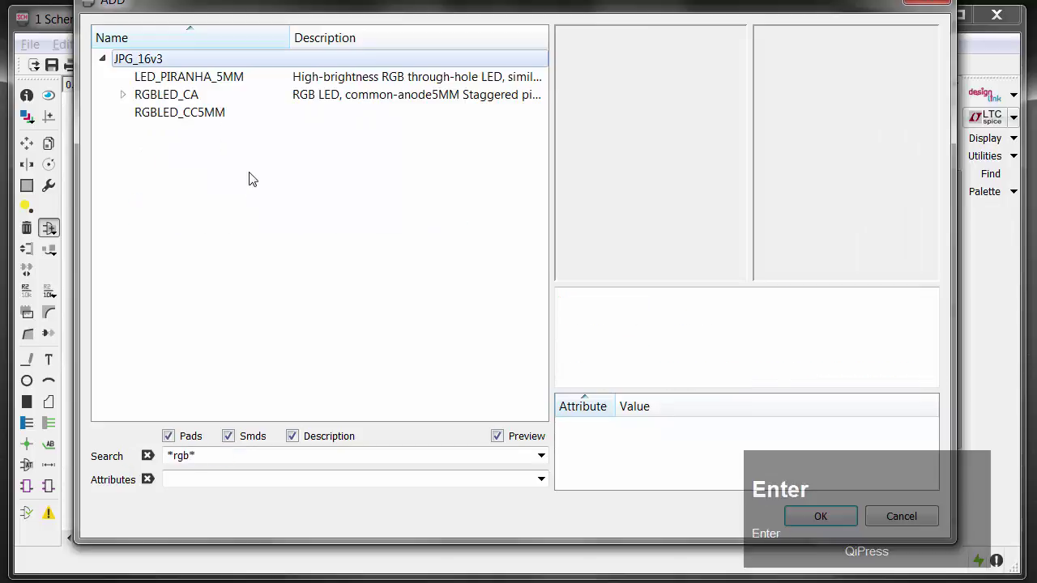
pyautogui.click(133, 98)
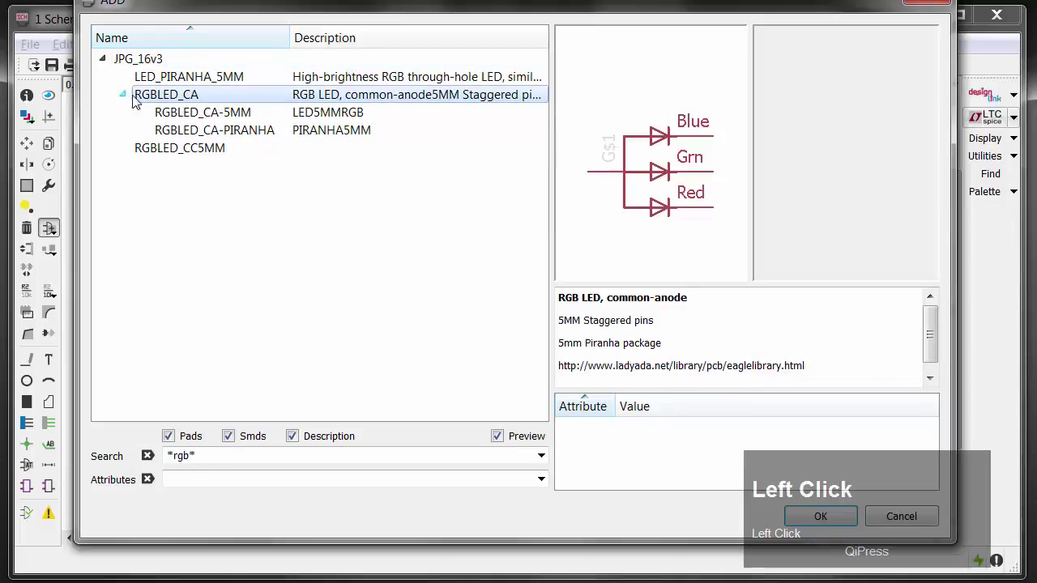
# Step: Choose the common-cathode RGBLED_CC5MM device and place one in the open area of the letter frame
pyautogui.click(156, 151)
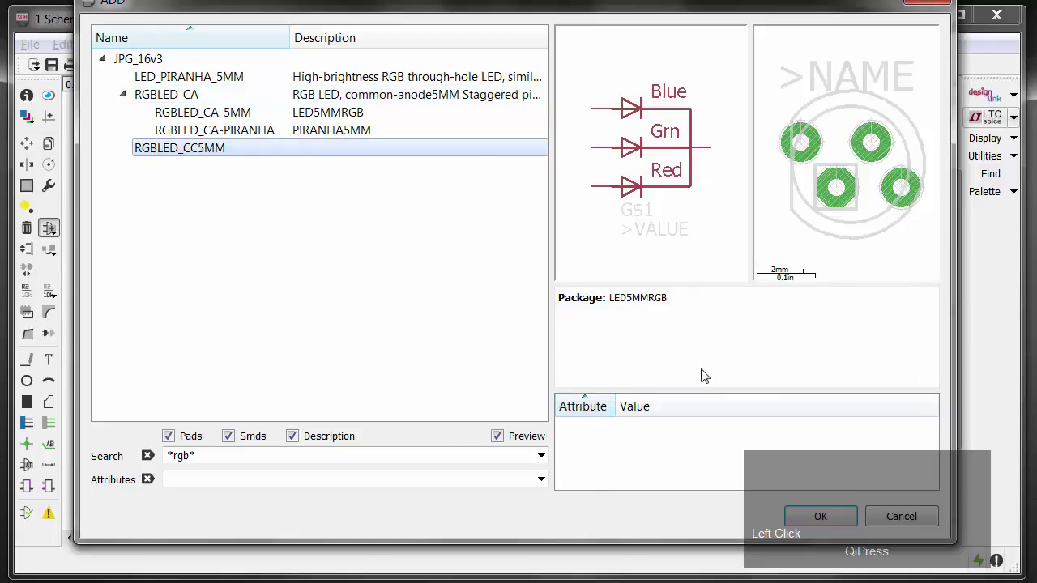
pyautogui.click(817, 517)
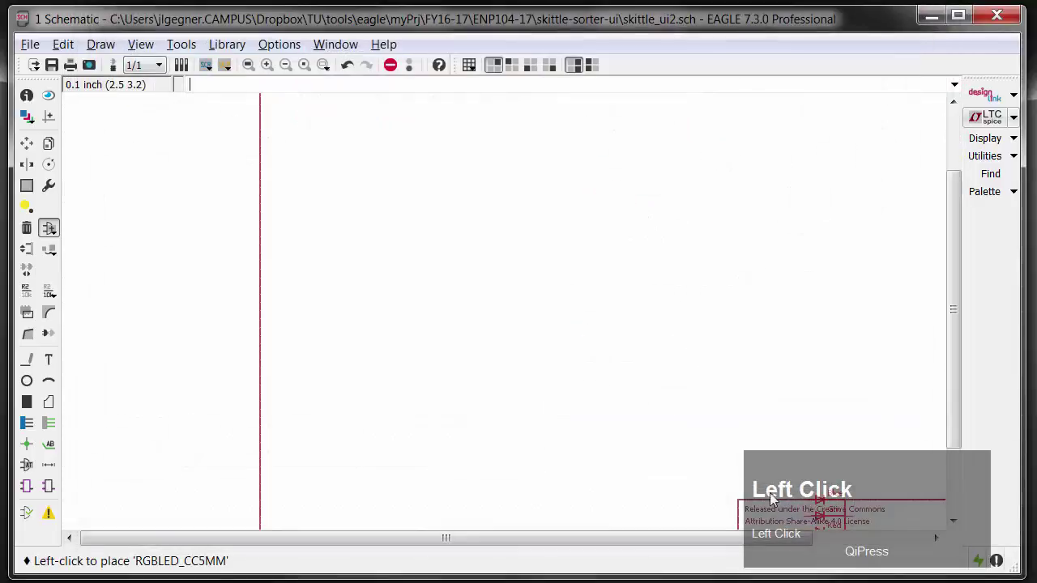
pyautogui.scroll(2, 587, 336)
pyautogui.scroll(1, 587, 336)
pyautogui.middleClick(537, 294)
pyautogui.click(595, 278)
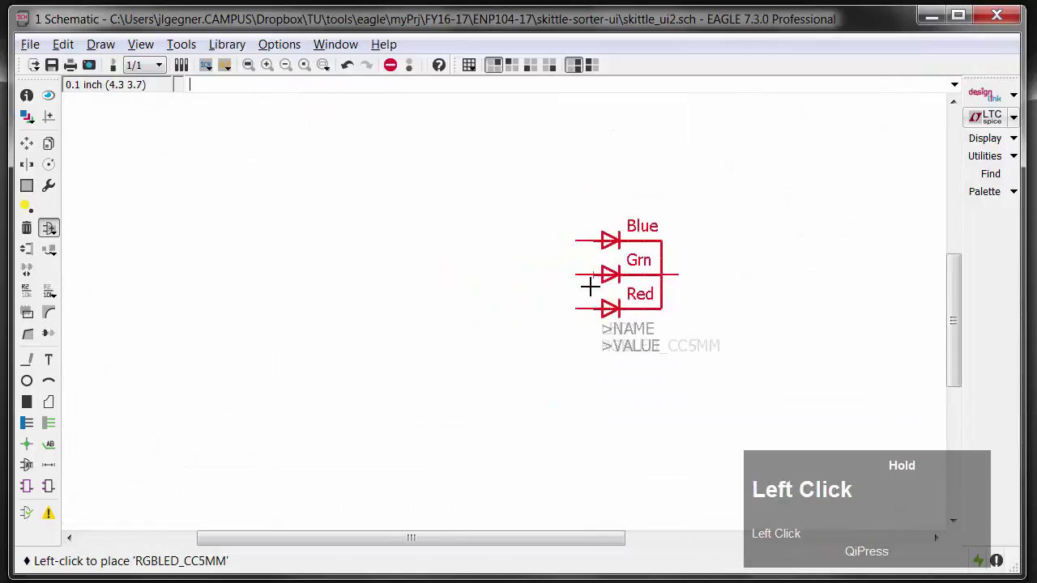
pyautogui.press('Escape')
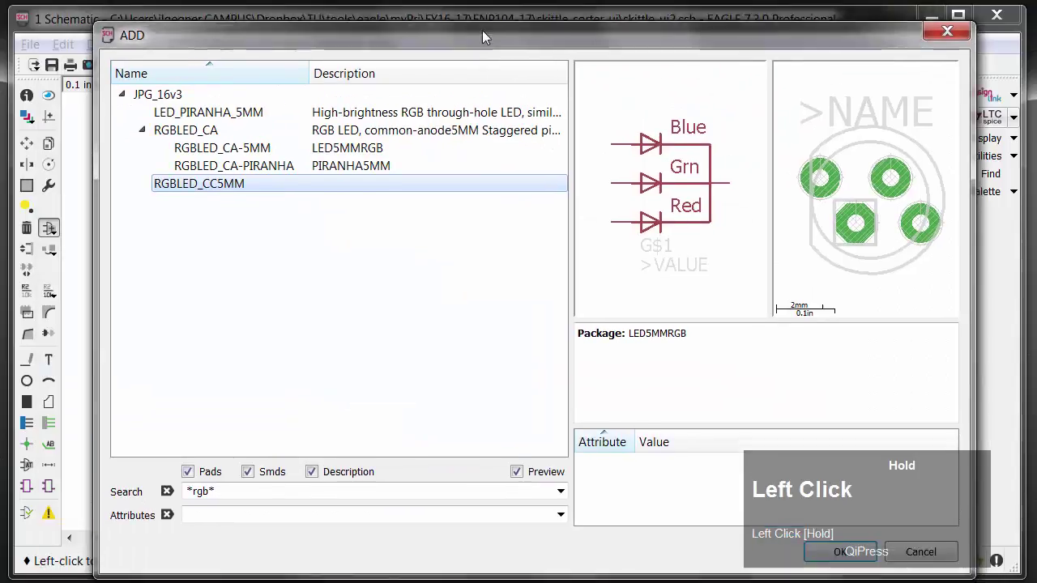
# Step: Search the JPG_16v3 library for *res* and expand the R-US_ American-symbol resistor device
pyautogui.moveTo(482, 30); pyautogui.dragTo(471, 12)
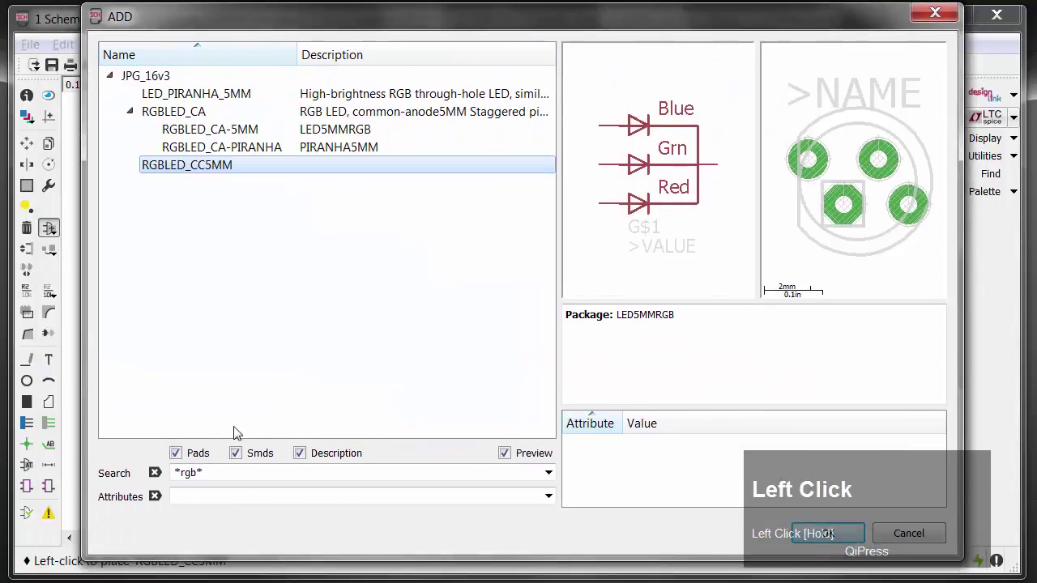
pyautogui.click(218, 473)
pyautogui.write('*res*')
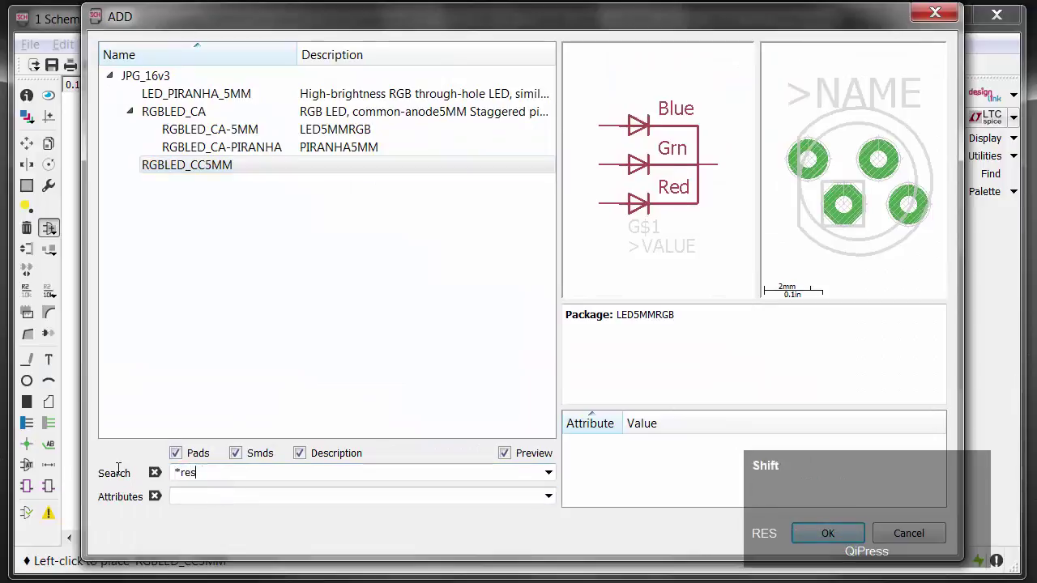
pyautogui.press('Return')
pyautogui.click(129, 219)
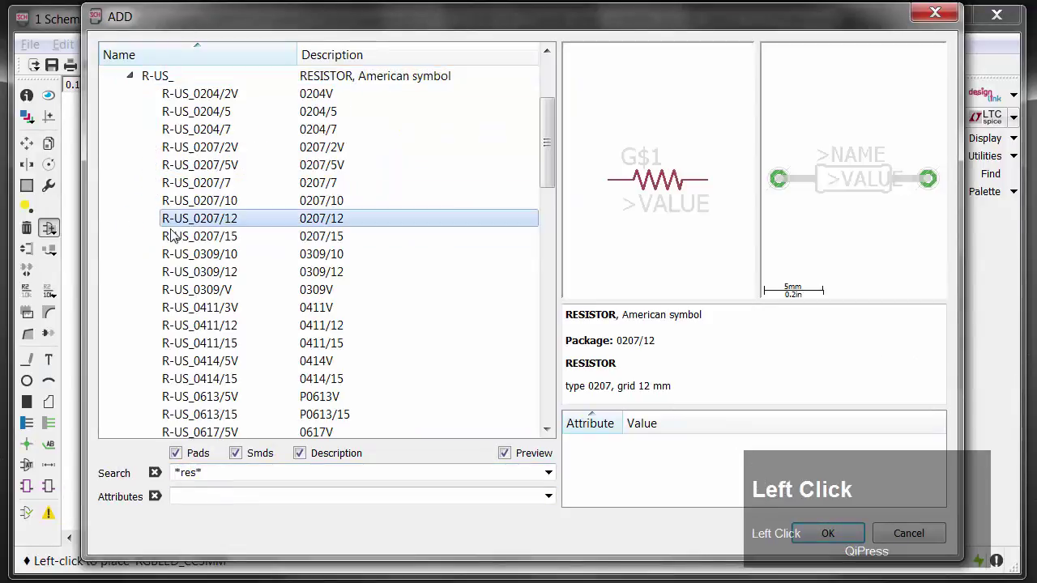
# Step: Compare the small R-US_ resistor packages and choose R-US_0204/7 for placement
pyautogui.scroll(-1, 247, 239)
pyautogui.scroll(2, 247, 240)
pyautogui.click(203, 148)
pyautogui.click(203, 164)
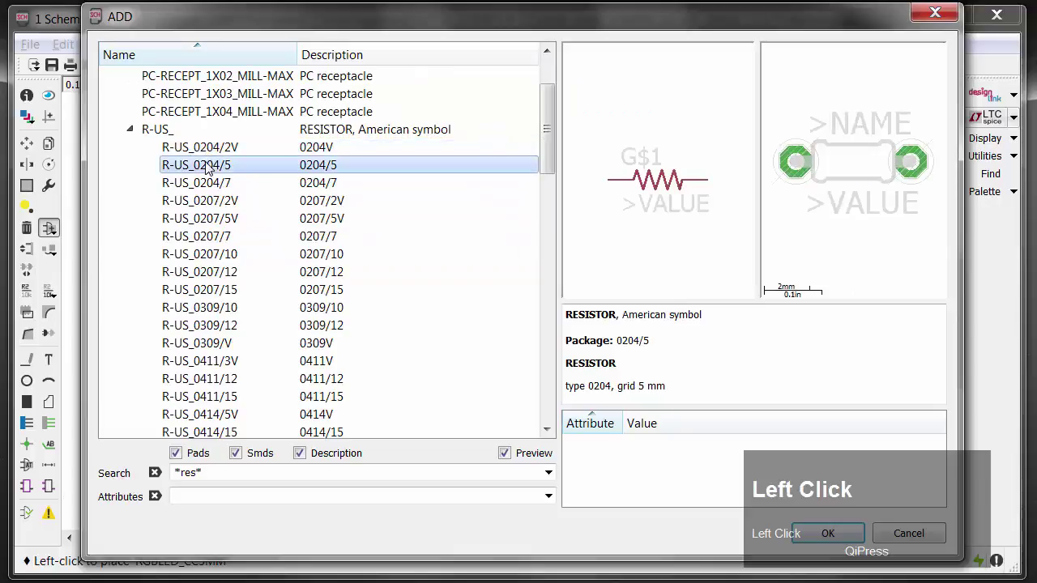
pyautogui.click(216, 202)
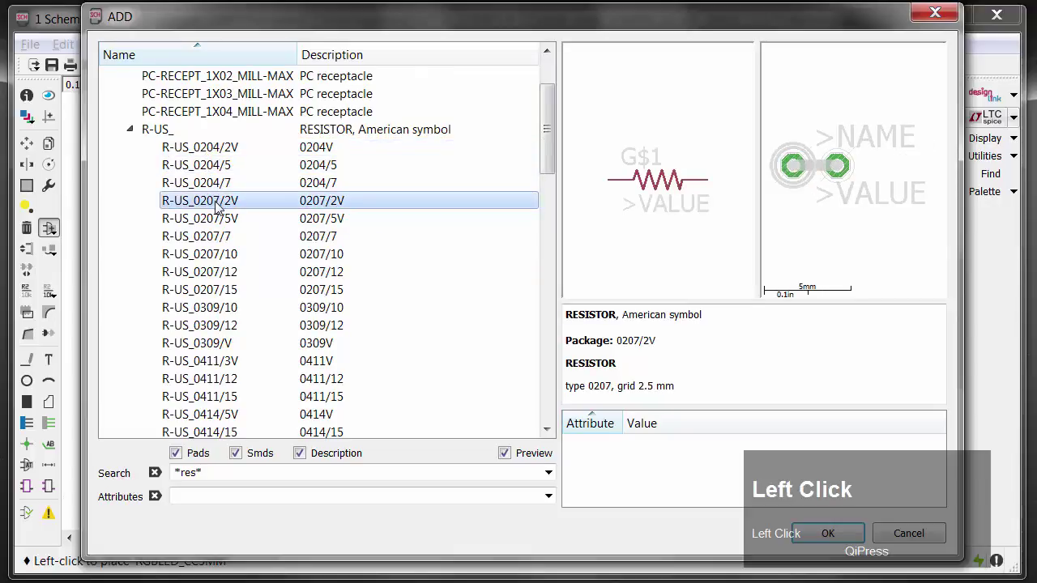
pyautogui.click(221, 185)
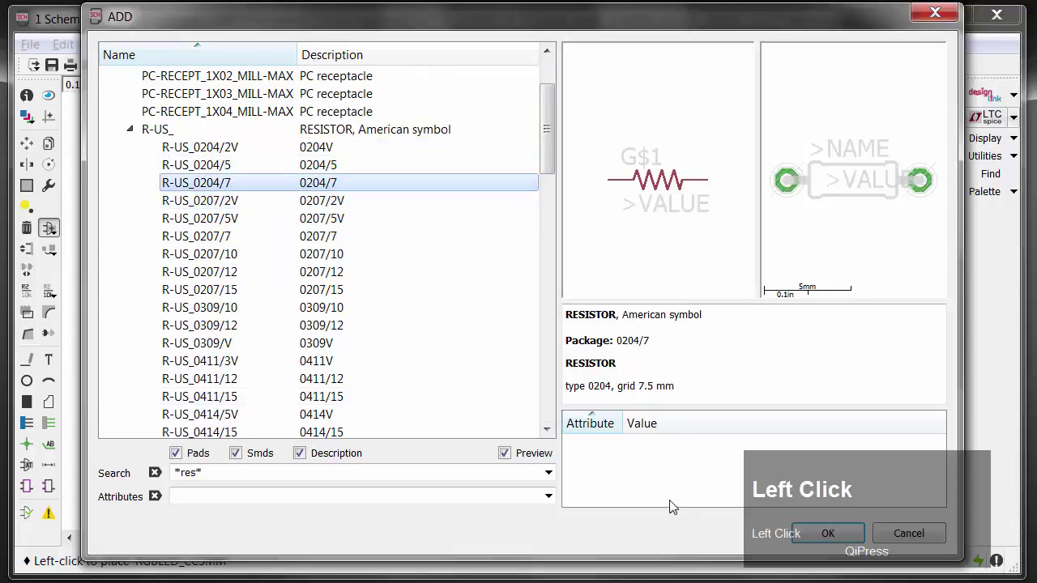
pyautogui.click(817, 532)
# Step: Place three horizontal resistors in a column left of the RGB LED, one level with each of the Blue, Grn and Red pins
pyautogui.moveTo(958, 346); pyautogui.dragTo(773, 356)
pyautogui.click(632, 531)
pyautogui.rightClick(674, 198)
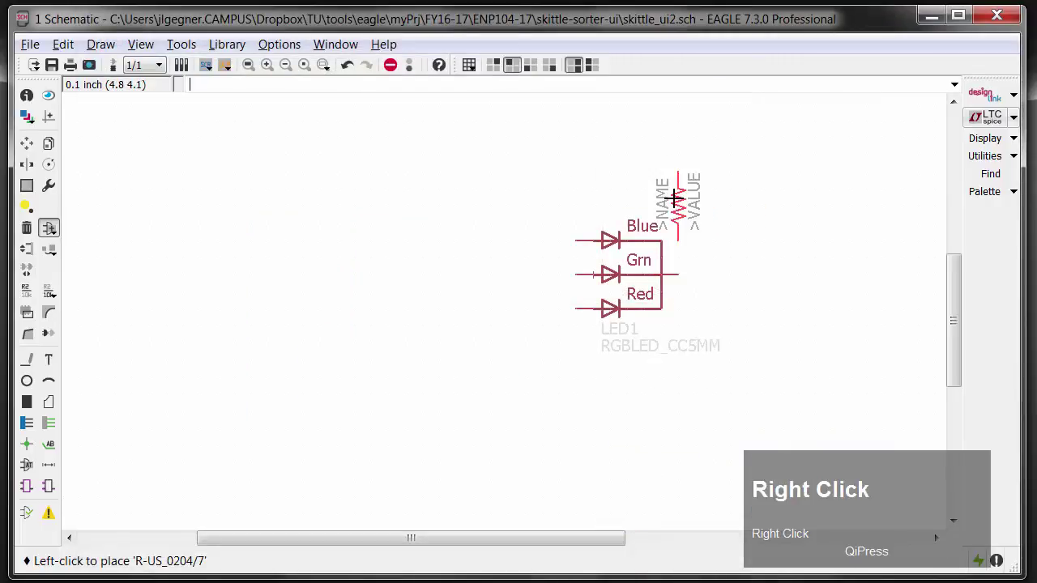
pyautogui.rightClick(519, 235)
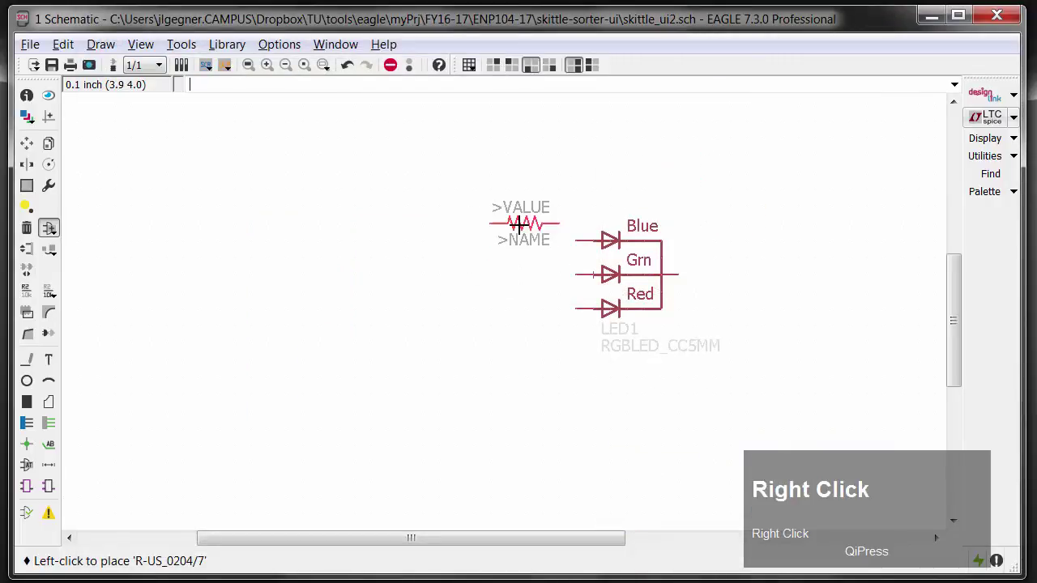
pyautogui.click(487, 240)
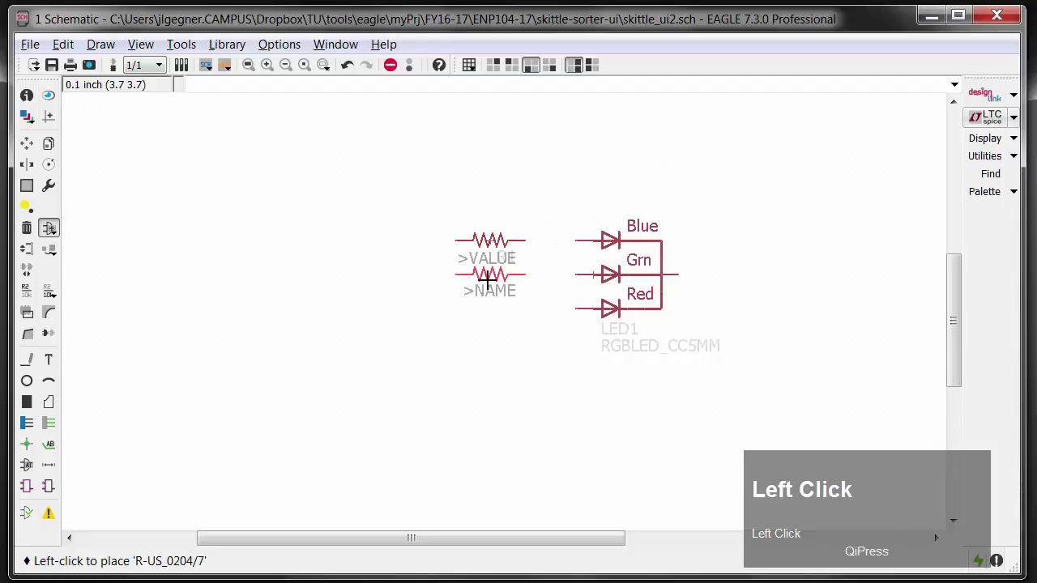
pyautogui.click(487, 275)
pyautogui.click(487, 308)
pyautogui.press('Escape')
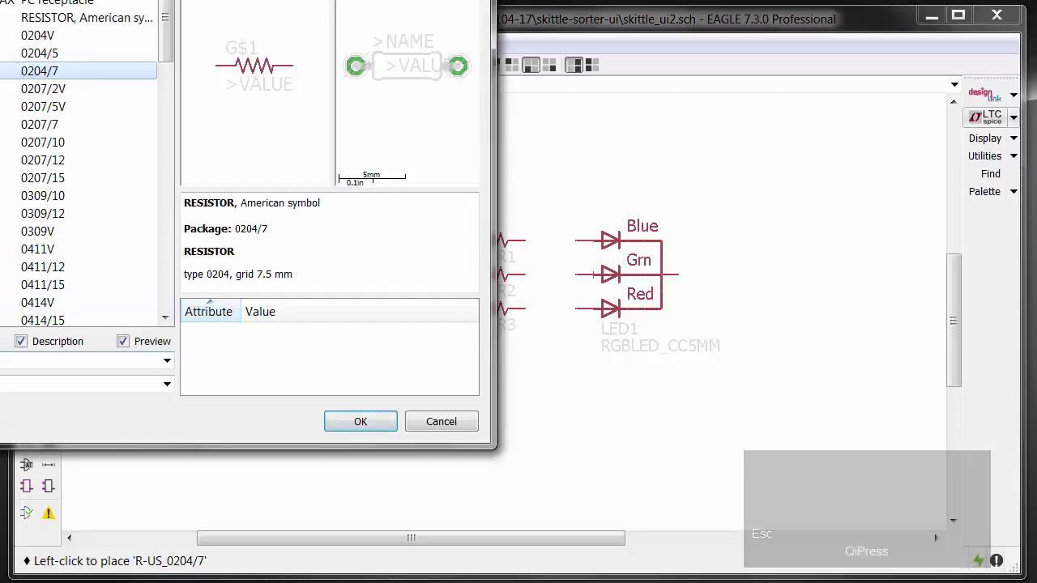
# Step: Try to find a ground symbol in the library using the search terms *GND and GROUND
pyautogui.click(81, 361)
pyautogui.write('*GND')
pyautogui.press('Return')
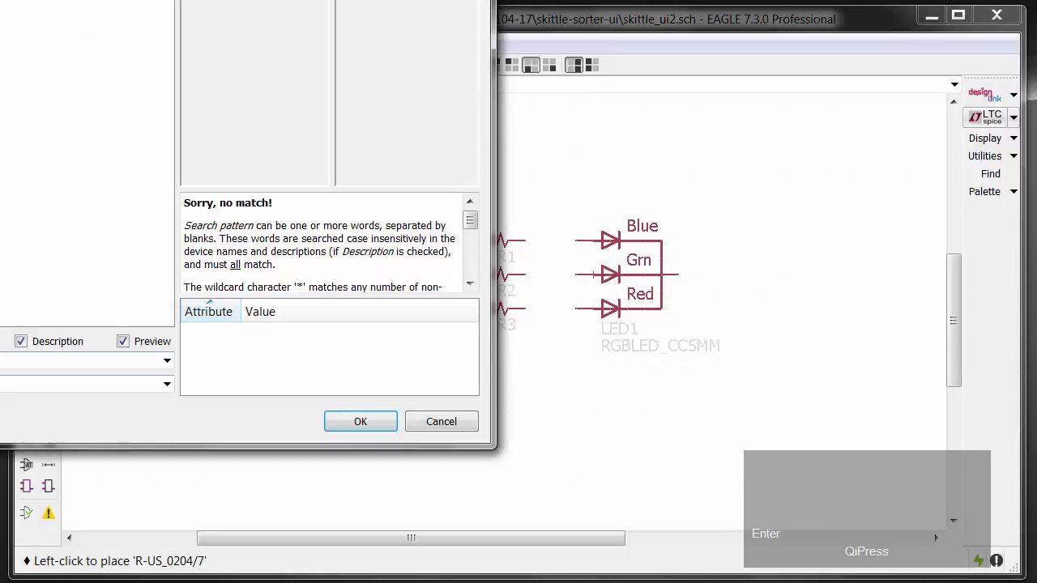
pyautogui.click(81, 361)
pyautogui.press('BackSpace')
pyautogui.write('F')
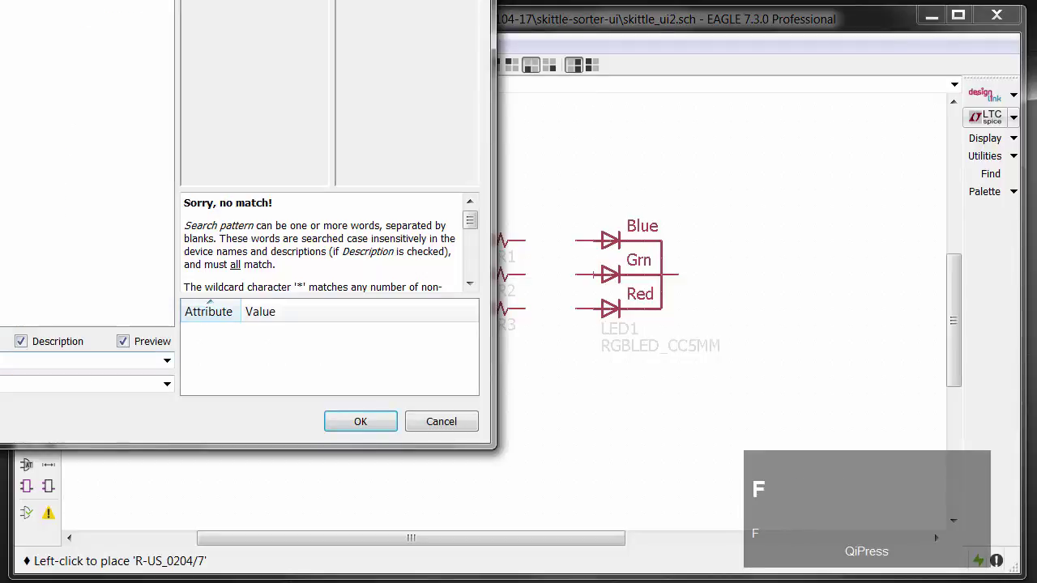
pyautogui.press('BackSpace')
pyautogui.write('GROUND')
pyautogui.press('Return')
pyautogui.press('BackSpace')
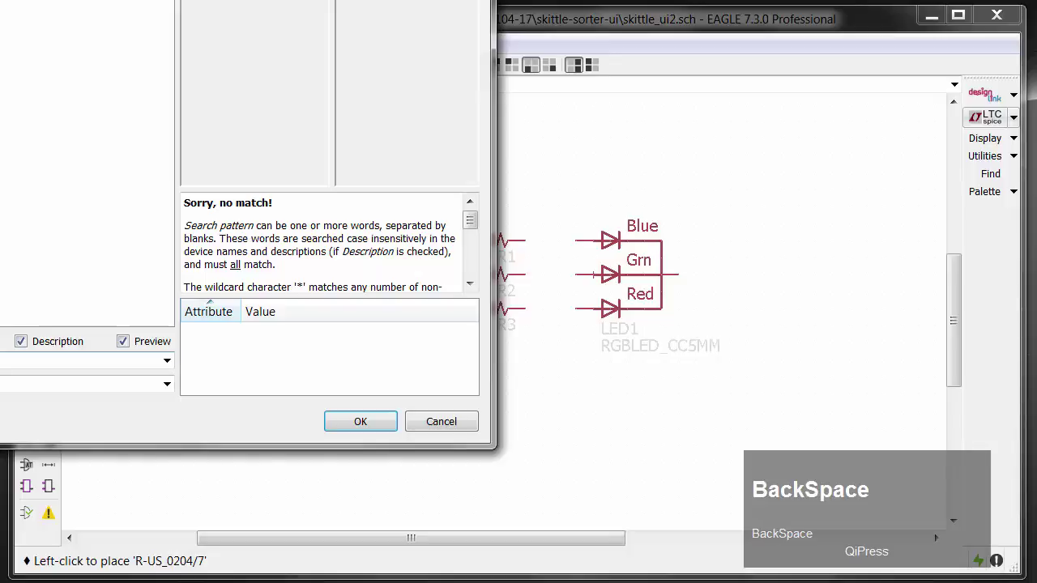
# Step: Search the part library for *tact* to find tactile switches
pyautogui.moveTo(78, 1); pyautogui.dragTo(294, 40)
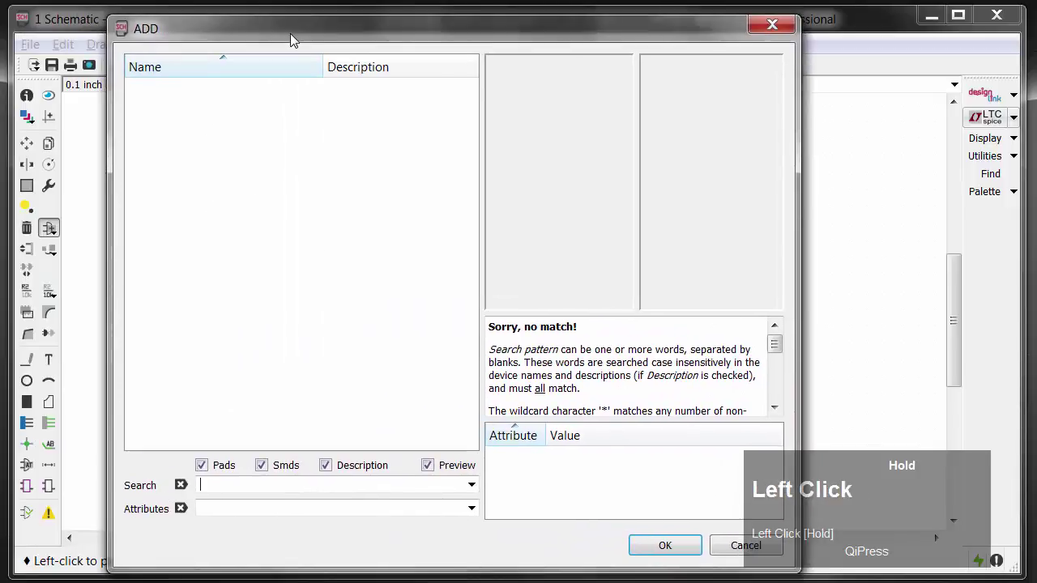
pyautogui.click(229, 486)
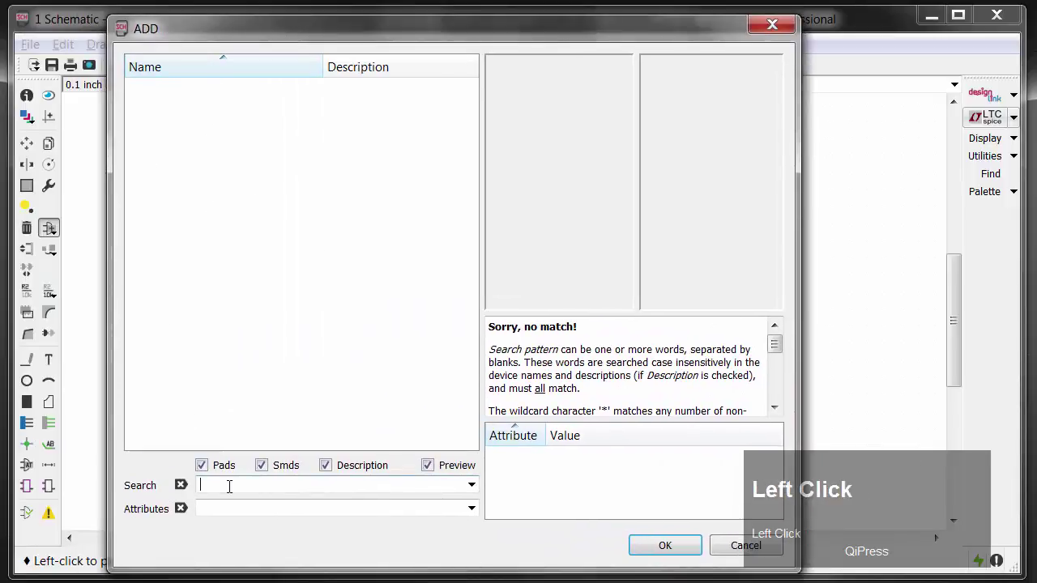
pyautogui.write('*ta')
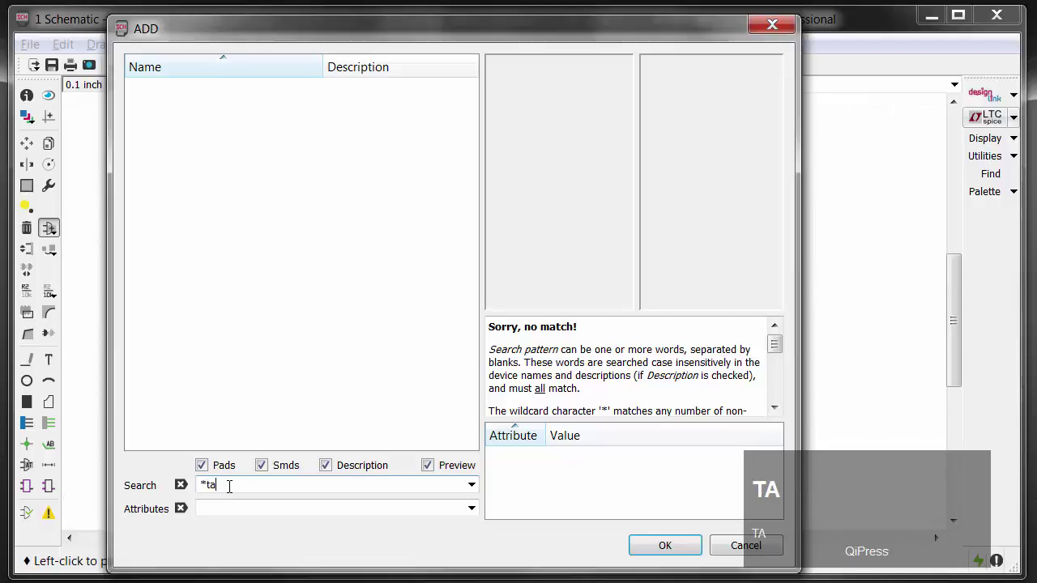
pyautogui.write('ct*')
pyautogui.press('Return')
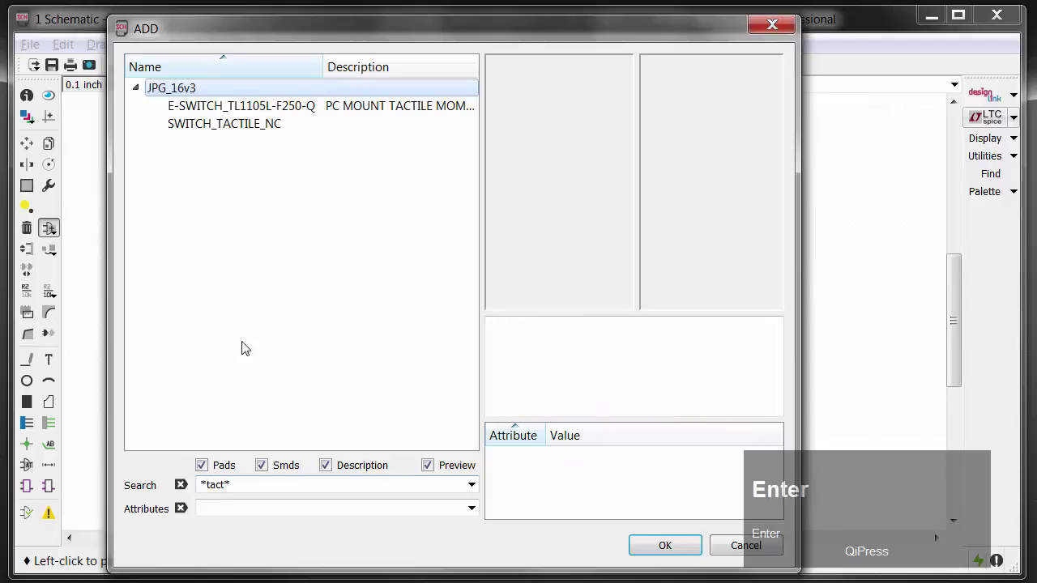
# Step: Choose the E-SWITCH_TL1105L-F250-Q and place it below the RGB LED, rotated so its actuator points up
pyautogui.click(273, 106)
pyautogui.click(648, 545)
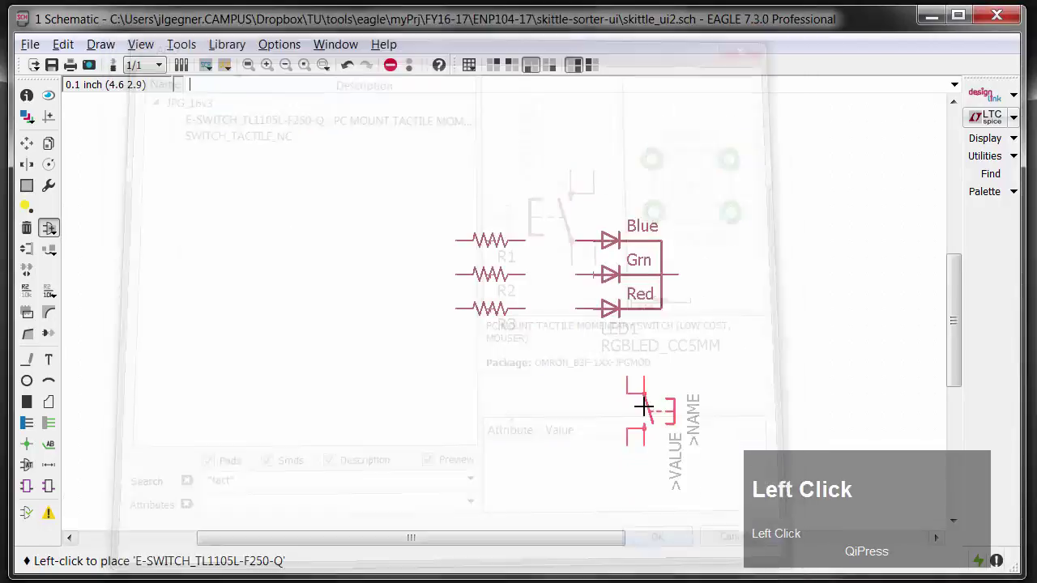
pyautogui.rightClick(572, 423)
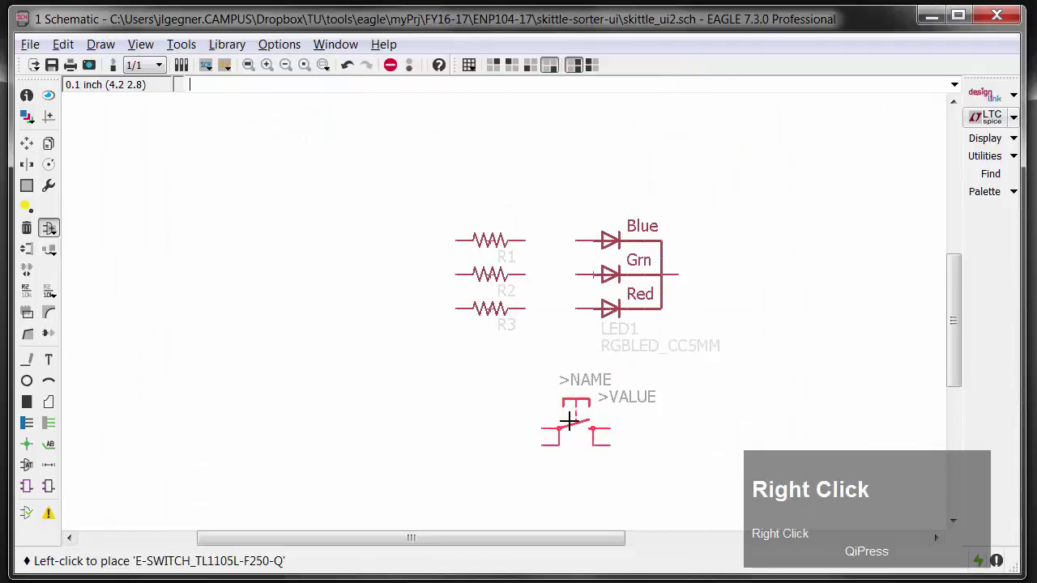
pyautogui.click(607, 458)
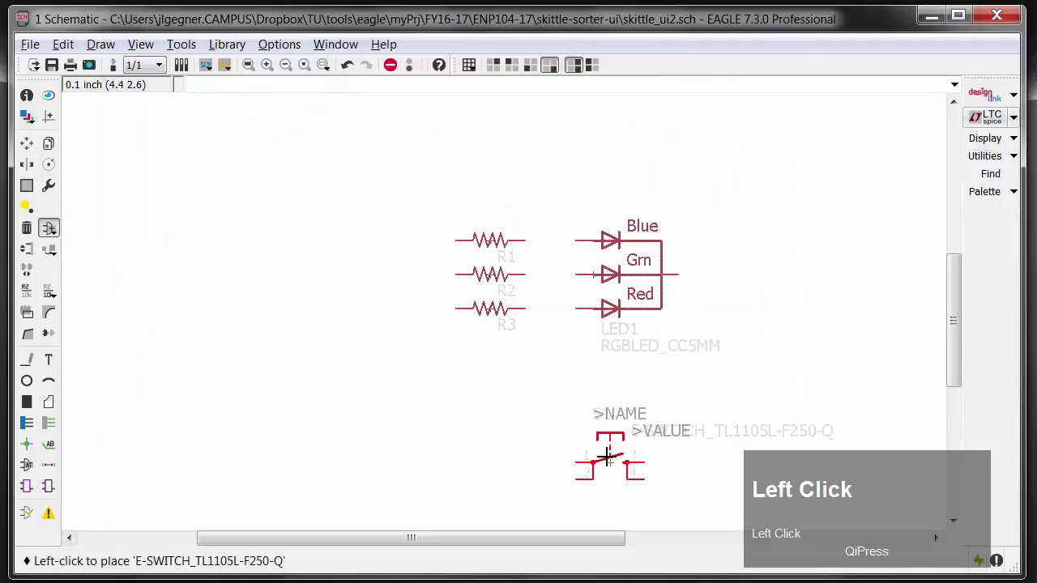
pyautogui.press('Escape')
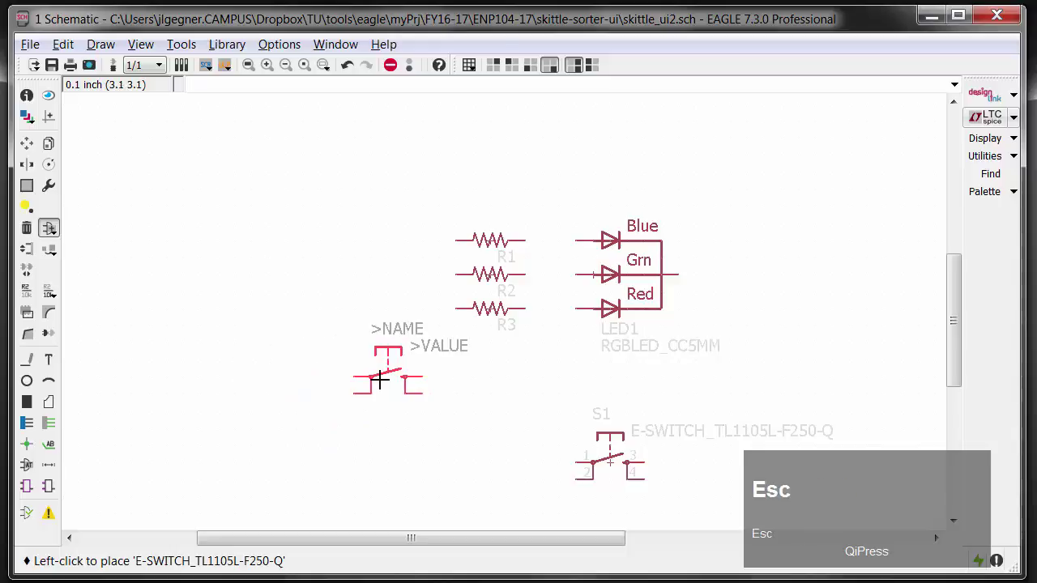
# Step: Return to the part library and search for *m0* to list the header connectors
pyautogui.click(209, 301)
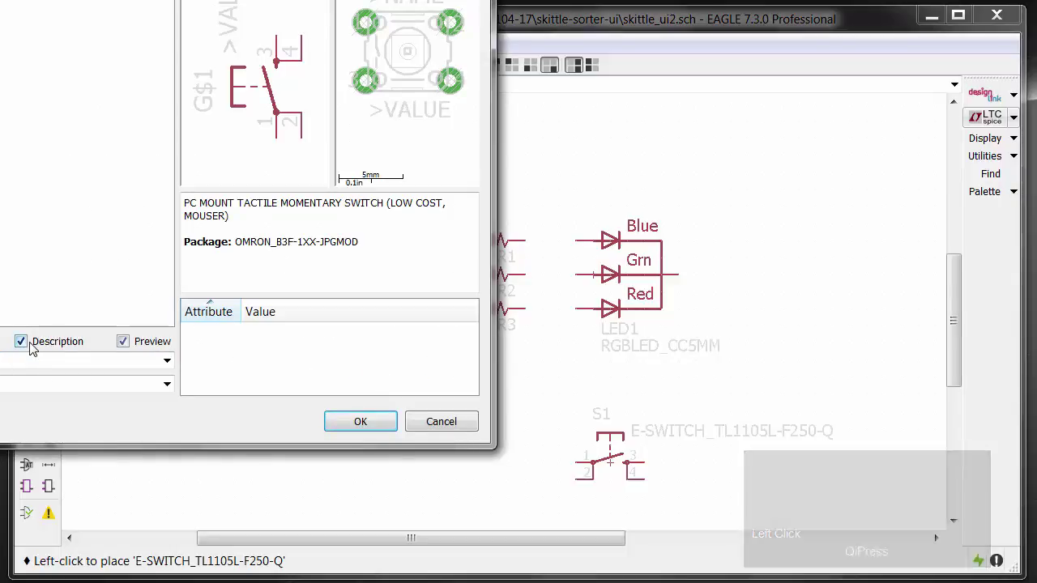
pyautogui.press('8')
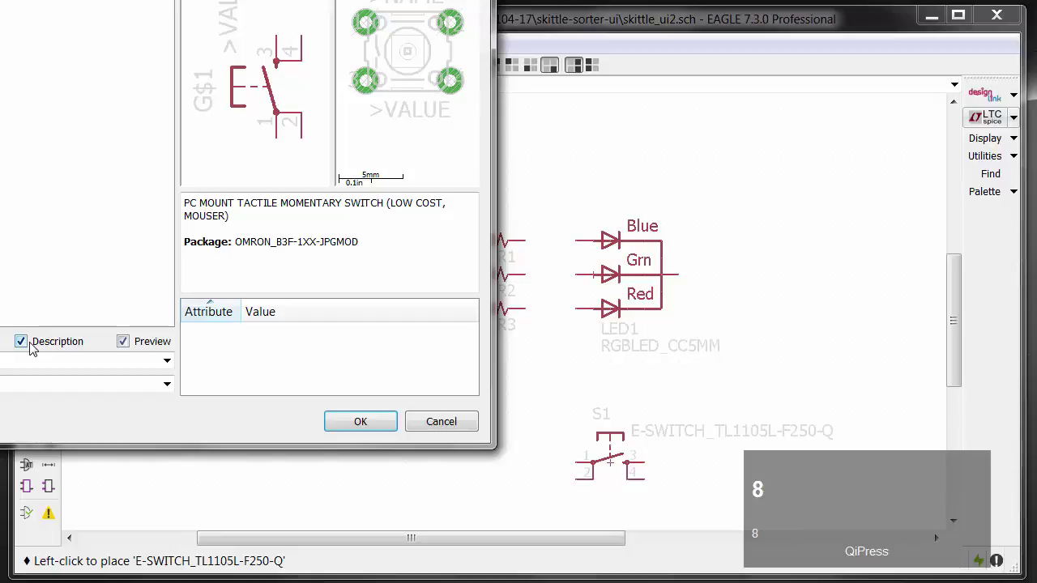
pyautogui.hotkey('shift', 'm')
pyautogui.press('0')
pyautogui.press('8')
pyautogui.press('Return')
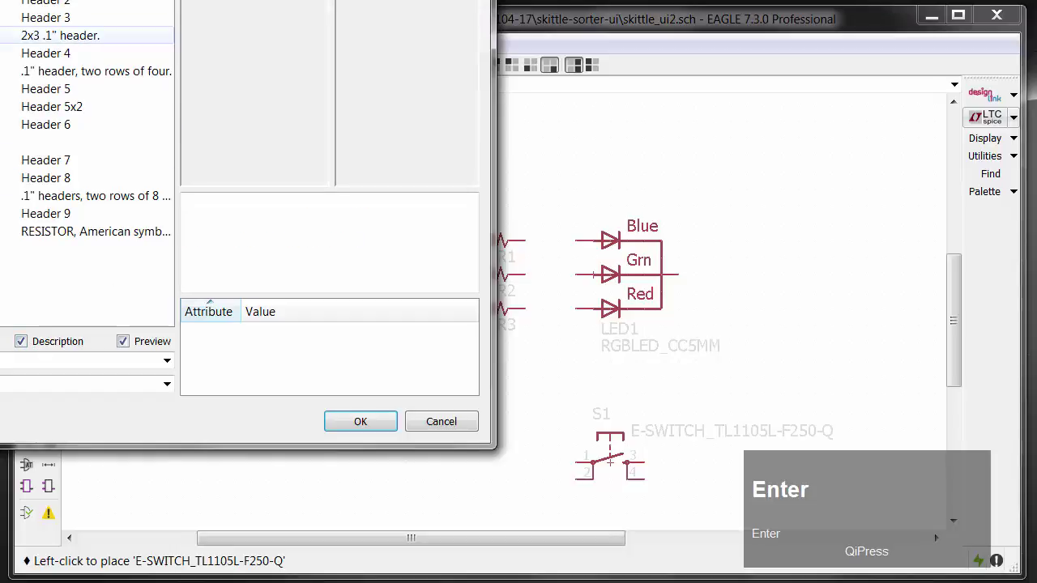
# Step: Compare the two-pin M02 header variants, including the 1X02_LOCK and MOLEX-1X2_LOCK packages
pyautogui.click(48, 4)
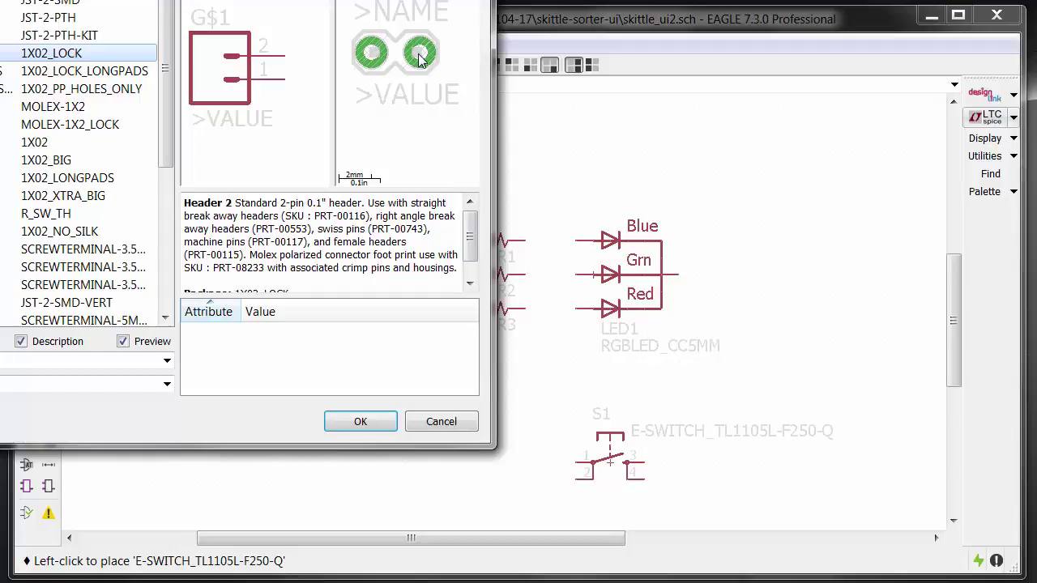
pyautogui.click(377, 423)
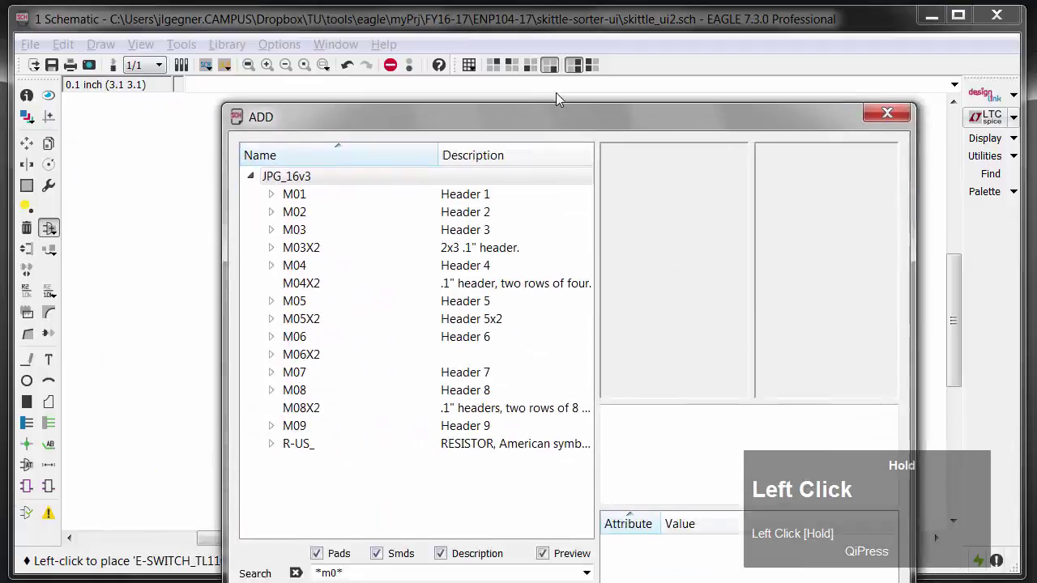
pyautogui.moveTo(555, 92); pyautogui.dragTo(458, 43)
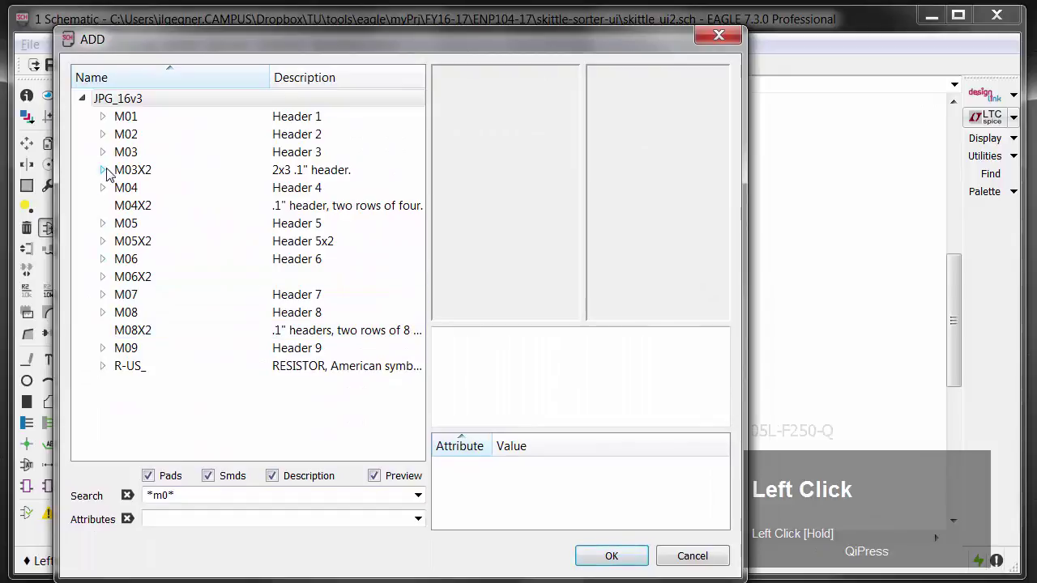
pyautogui.click(103, 134)
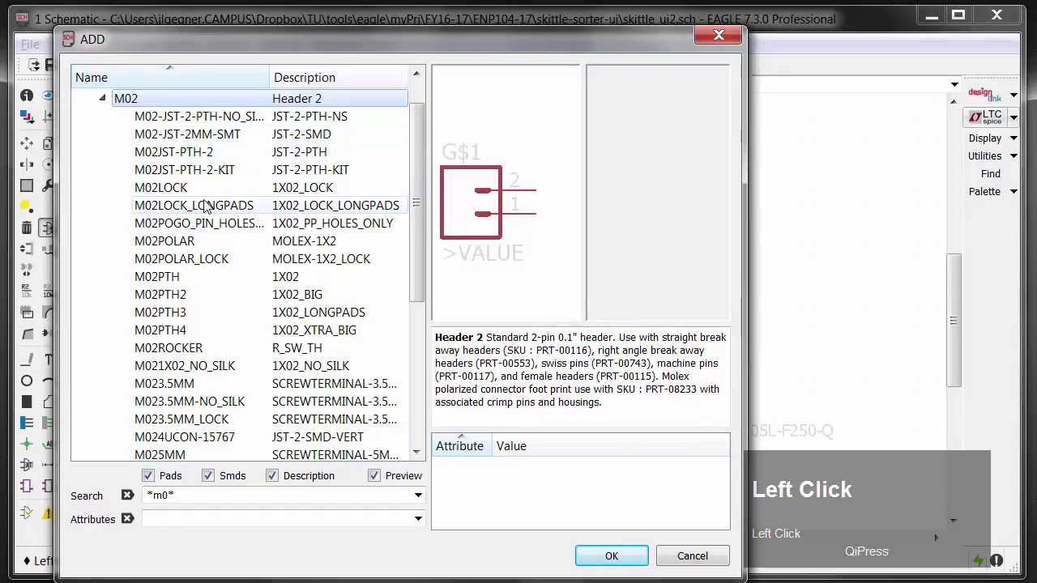
pyautogui.click(204, 265)
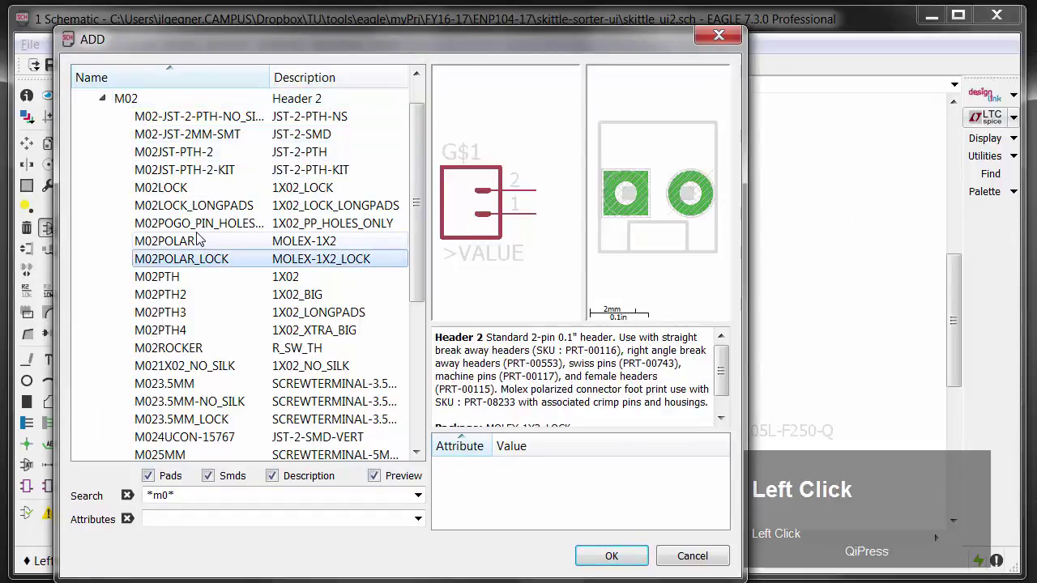
# Step: Add the M02LOCK two-pin header to the schematic, across from the tactile switch, with its pins facing the switch
pyautogui.click(188, 193)
pyautogui.doubleClick(188, 193)
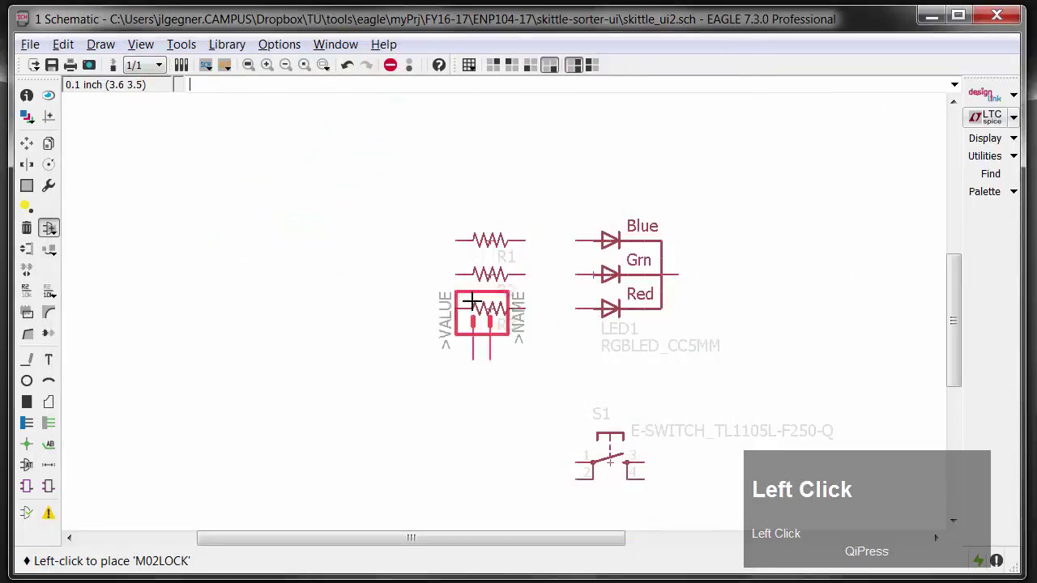
pyautogui.rightClick(334, 295)
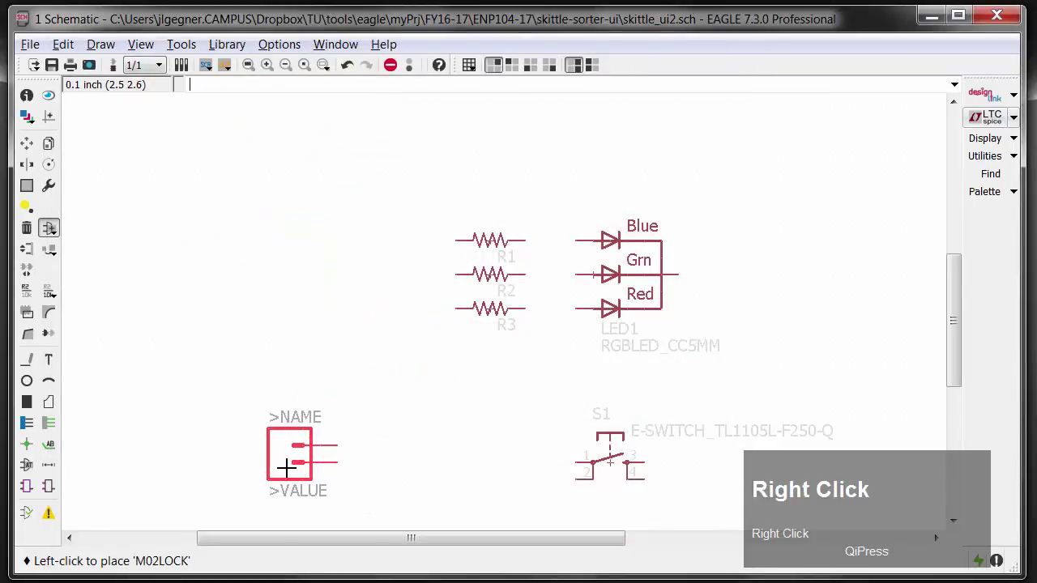
pyautogui.click(285, 462)
pyautogui.press('Escape')
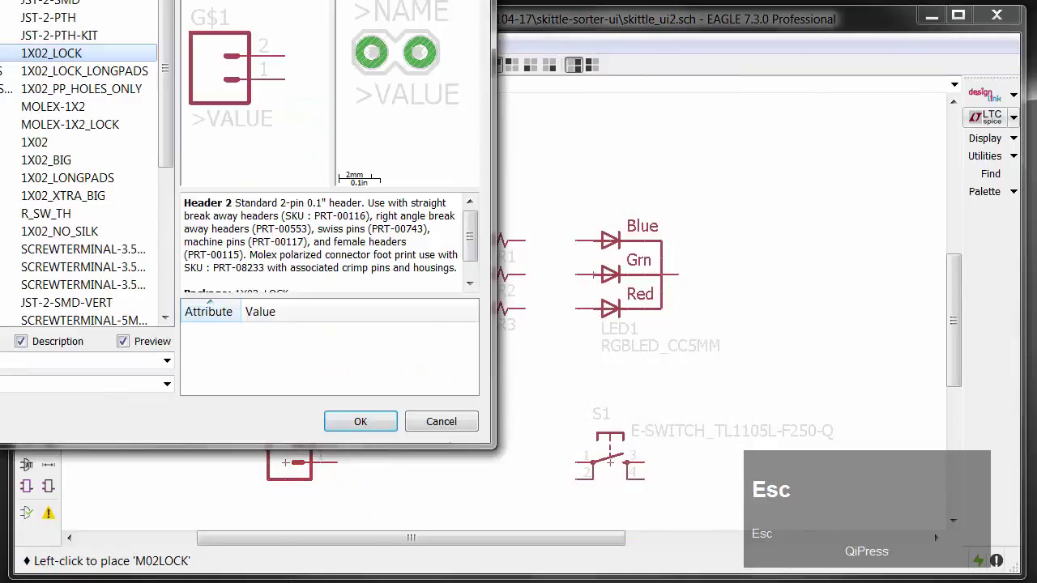
# Step: Add the M04LOCK four-pin header above the two-pin header, facing the three resistors, and finish adding parts
pyautogui.scroll(-4, 81, 285)
pyautogui.scroll(3, 81, 284)
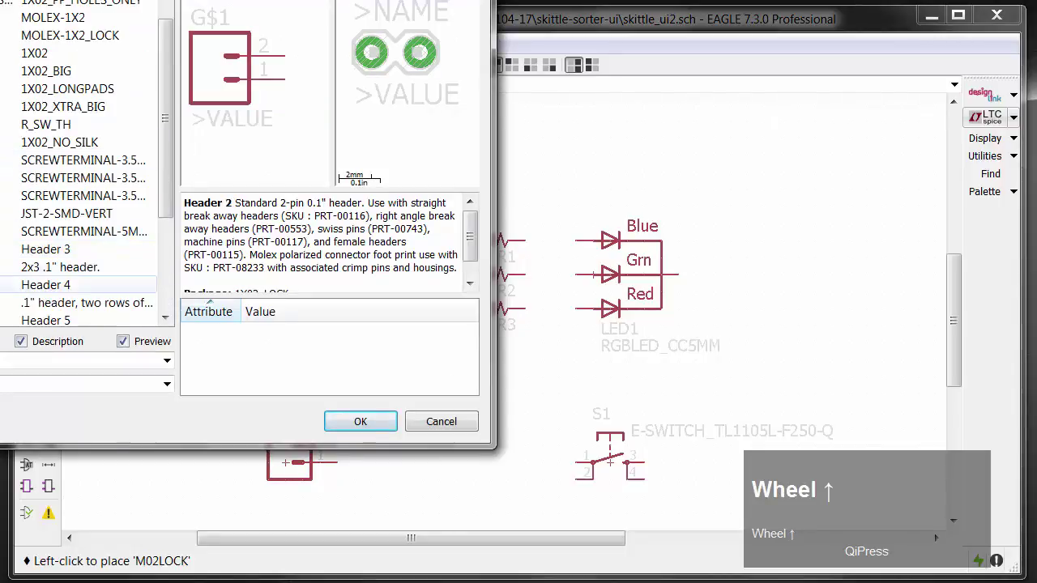
pyautogui.scroll(-1, 81, 276)
pyautogui.click(81, 231)
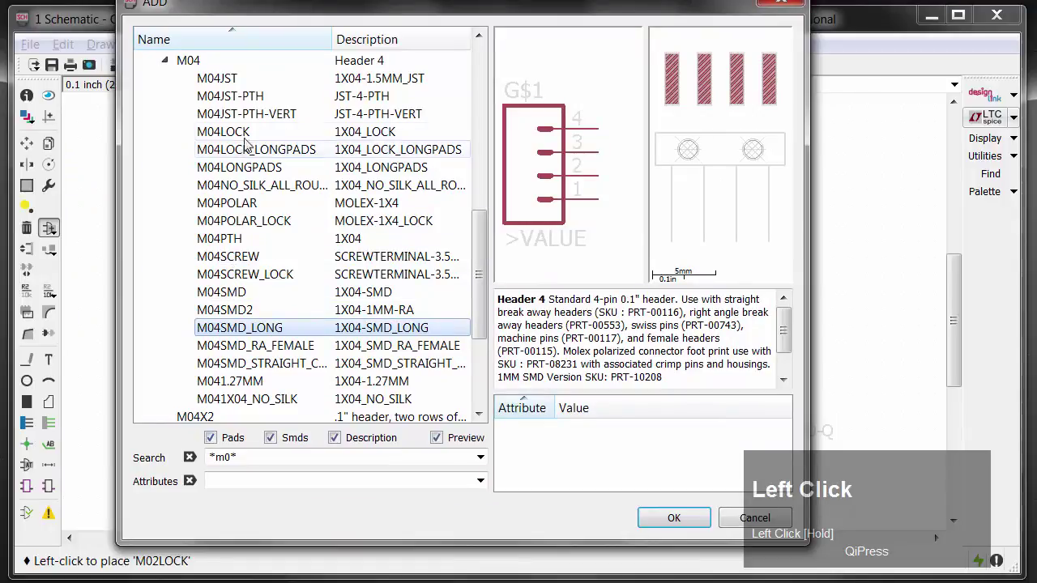
pyautogui.doubleClick(237, 133)
pyautogui.scroll(-1, 399, 360)
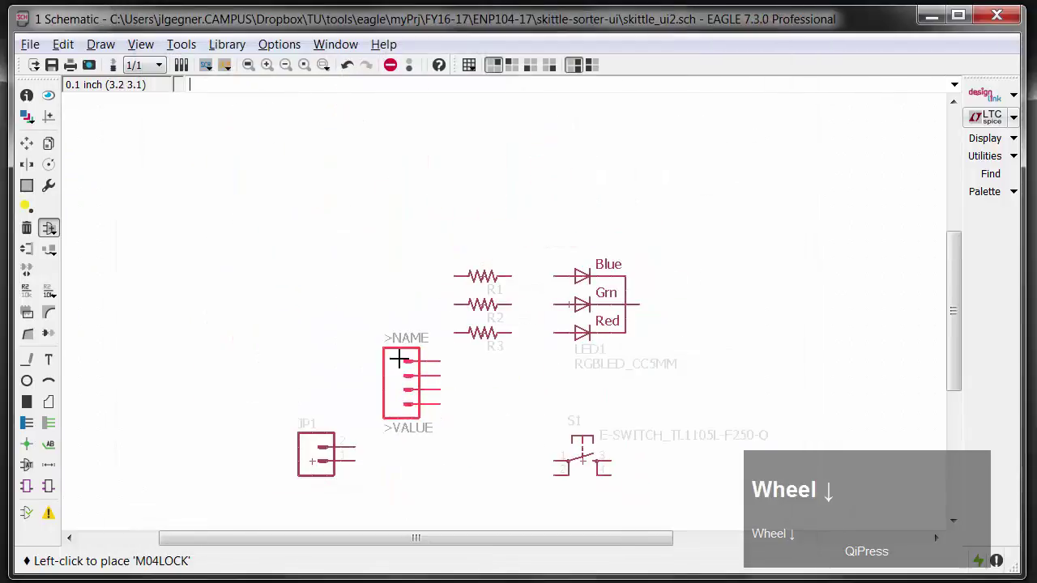
pyautogui.click(326, 315)
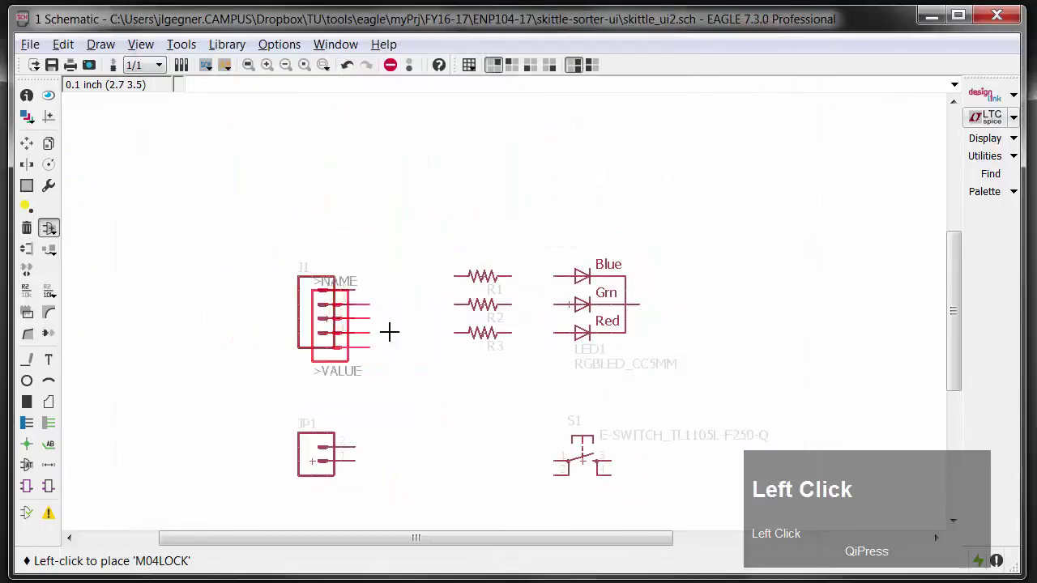
pyautogui.press('Escape')
pyautogui.click(442, 419)
# Step: Move header J1 so pin 4 lines up with R1, and shift JP1 closer to the switch, directly below J1
pyautogui.scroll(2, 462, 418)
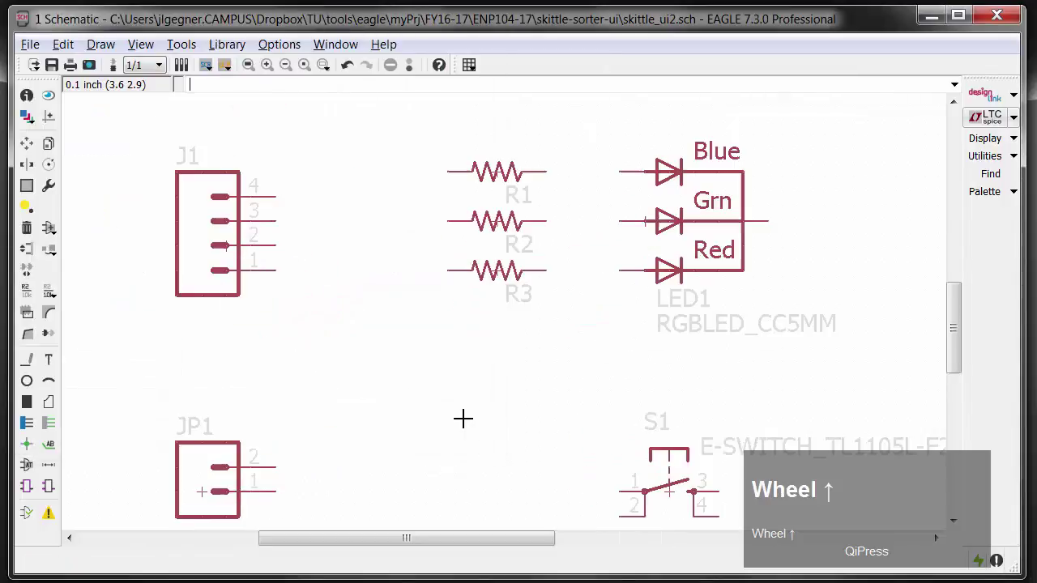
pyautogui.hotkey('ctrl', 's')
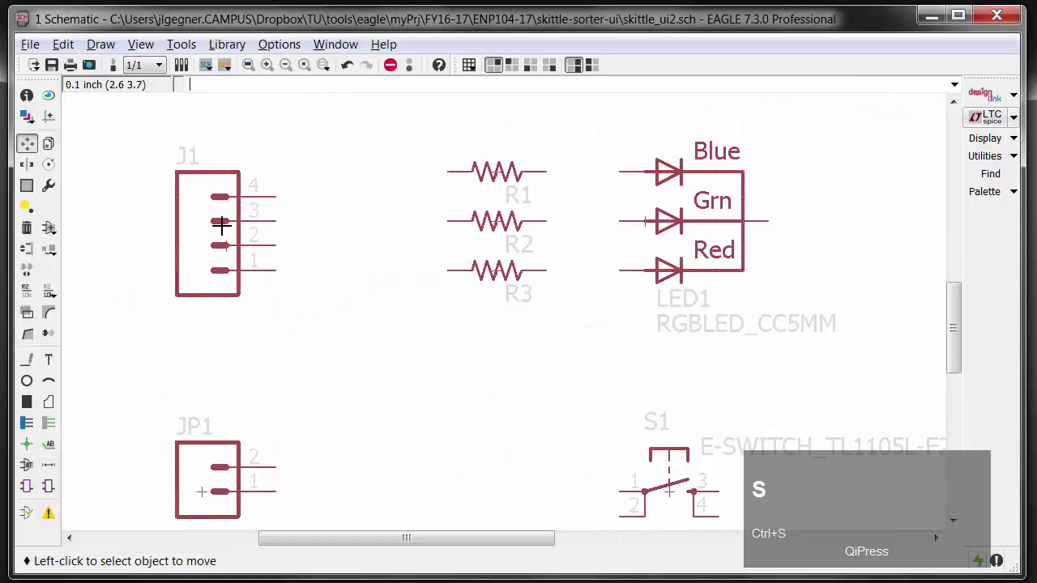
pyautogui.click(215, 235)
pyautogui.click(265, 209)
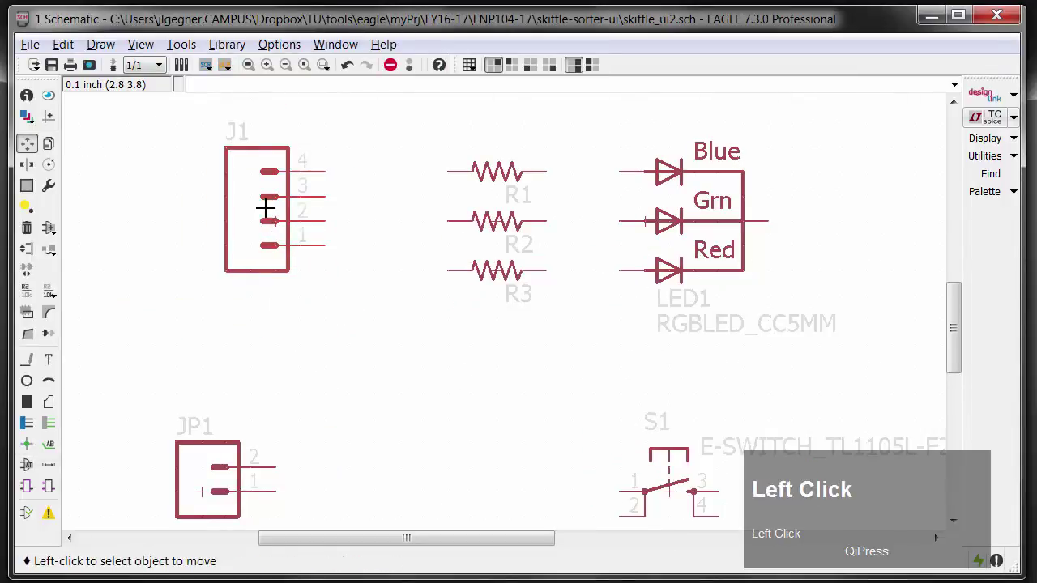
pyautogui.click(203, 490)
pyautogui.click(275, 491)
pyautogui.click(276, 491)
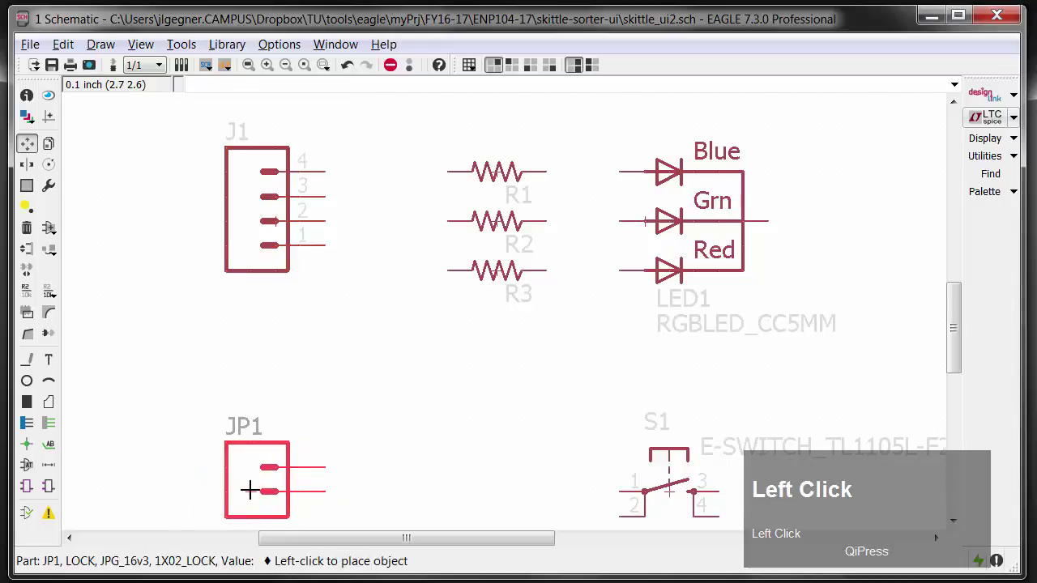
pyautogui.click(251, 492)
# Step: Draw nets from J1 pins 4, 3 and 2 to the near ends of R1, R2 and R3 respectively
pyautogui.hotkey('ctrl', 'w')
pyautogui.click(339, 171)
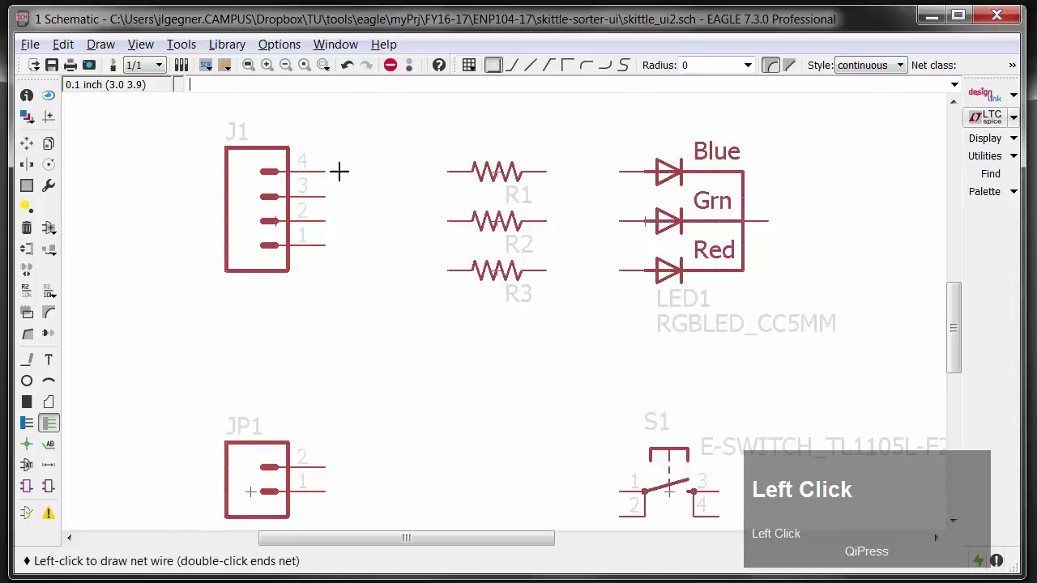
pyautogui.click(444, 172)
pyautogui.click(324, 197)
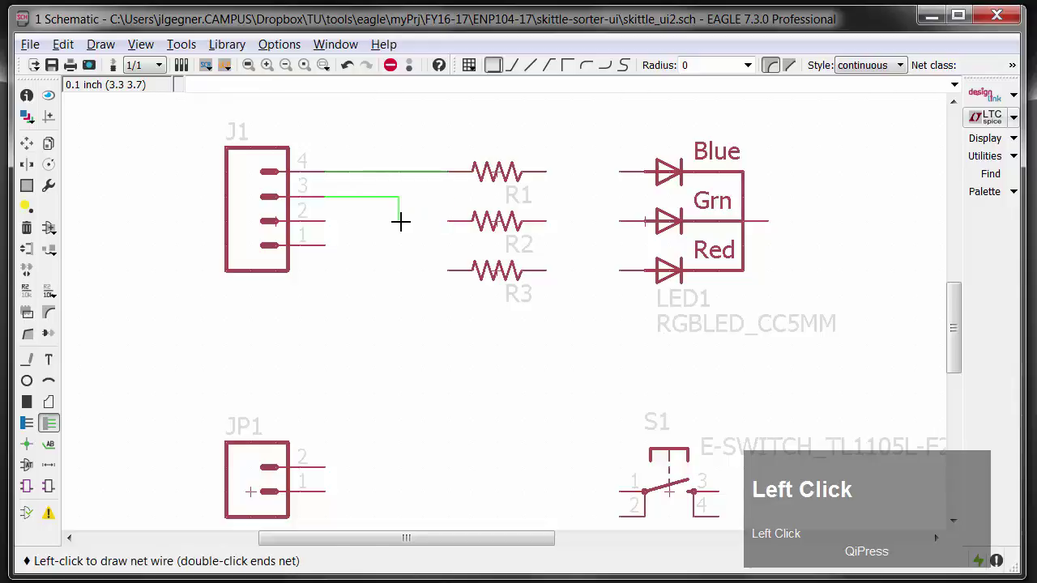
pyautogui.click(446, 220)
pyautogui.click(325, 220)
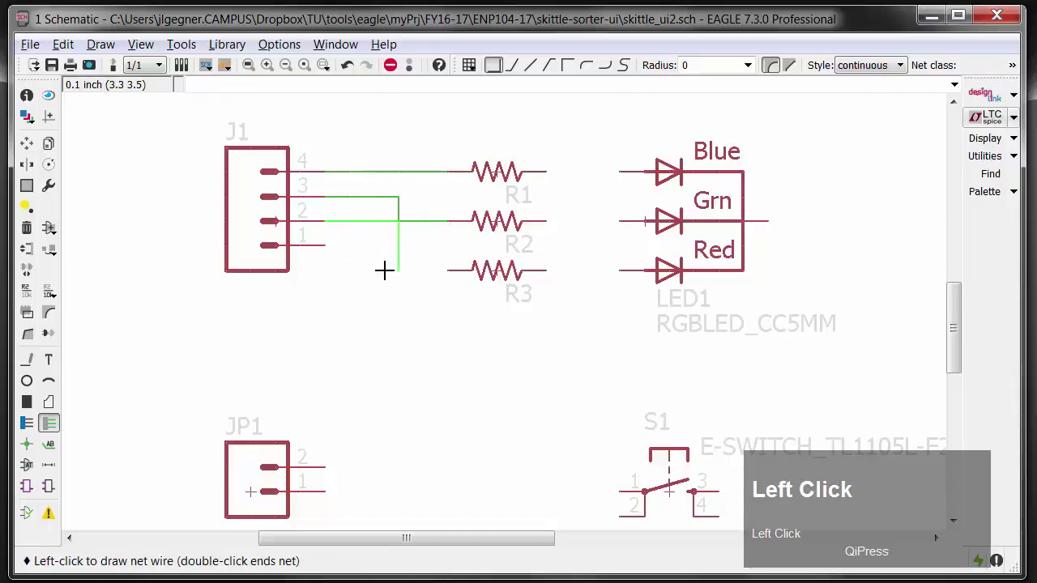
pyautogui.click(373, 270)
pyautogui.click(449, 270)
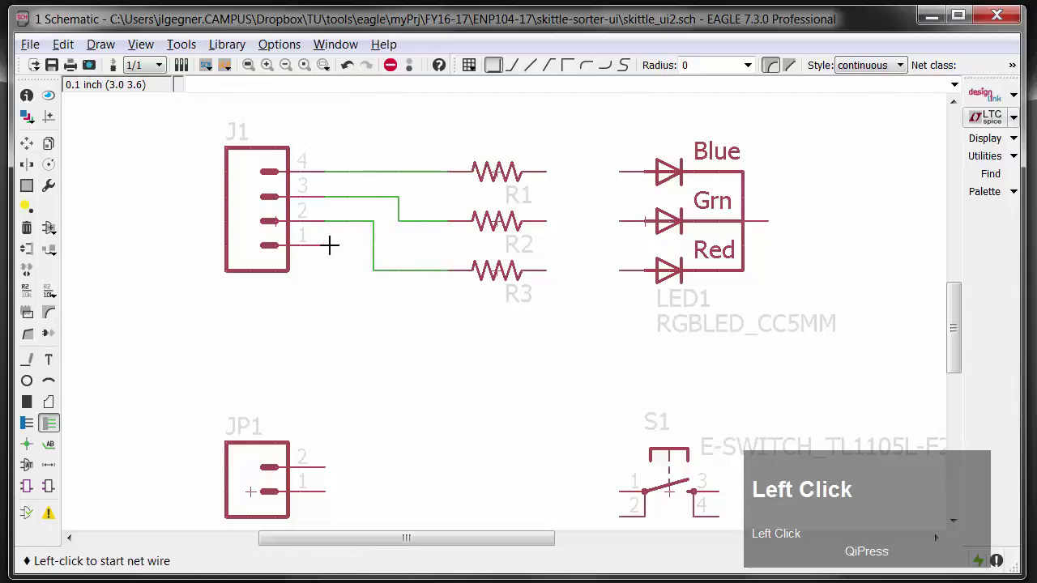
# Step: Draw a net from J1 pin 1 beneath the resistors and LED to the RGB LED's common pin
pyautogui.click(330, 245)
pyautogui.click(345, 324)
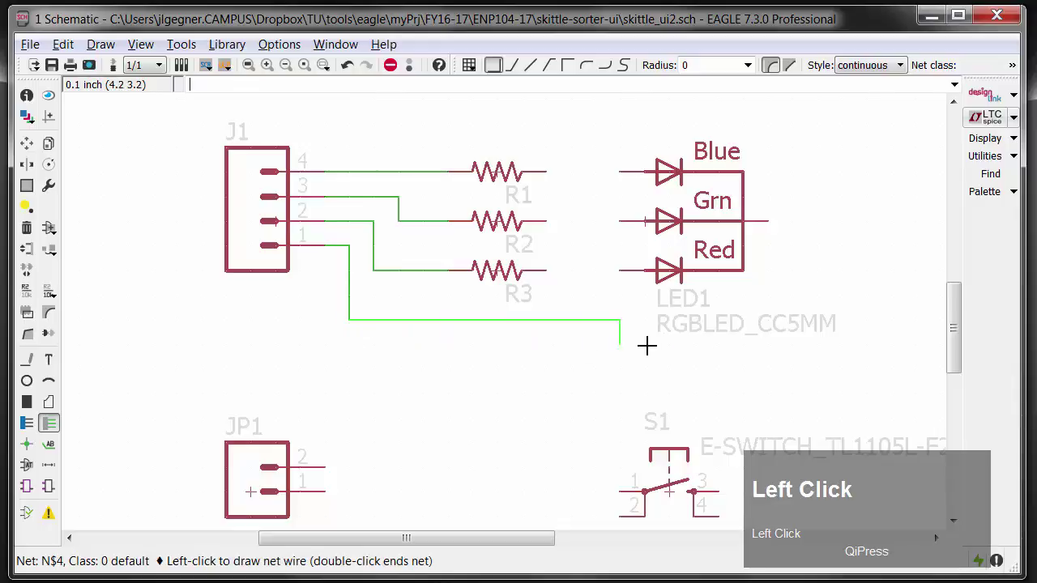
pyautogui.click(350, 348)
pyautogui.click(765, 221)
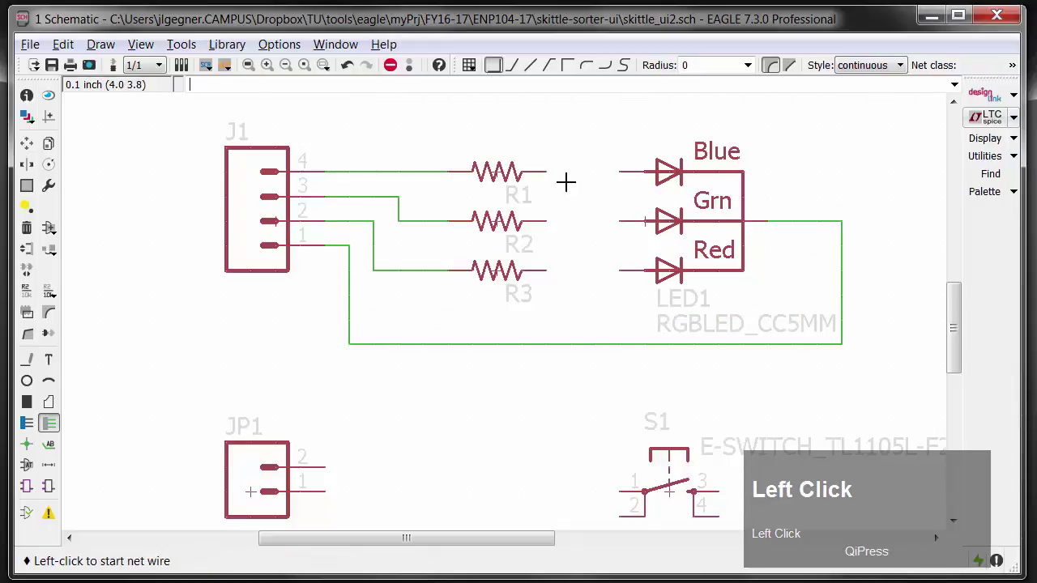
# Step: Draw nets connecting R1, R2 and R3 to the LED's Blue, Grn and Red pins respectively
pyautogui.click(547, 171)
pyautogui.click(619, 171)
pyautogui.click(547, 220)
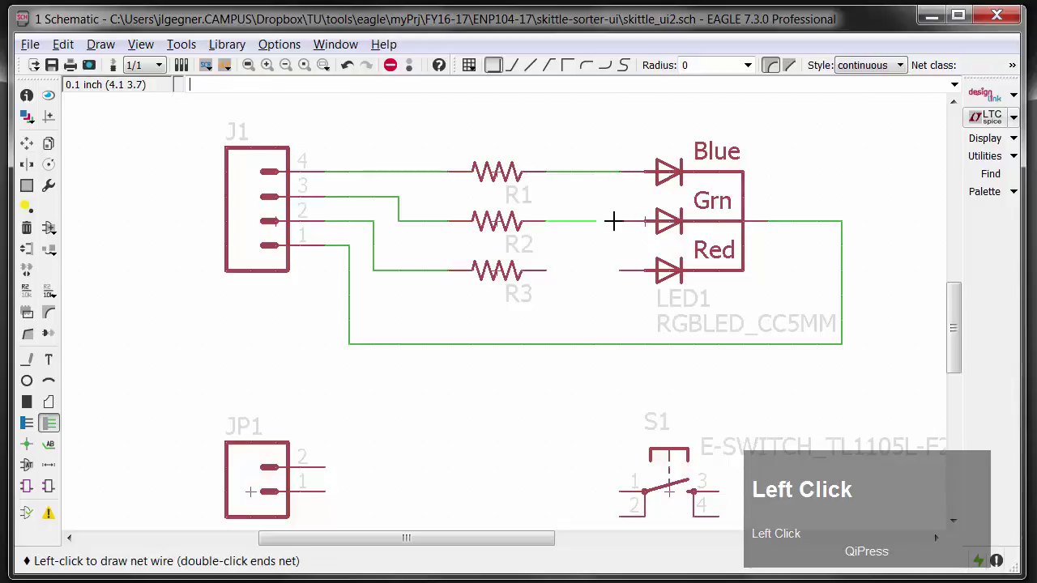
pyautogui.click(619, 220)
pyautogui.click(546, 272)
pyautogui.click(619, 270)
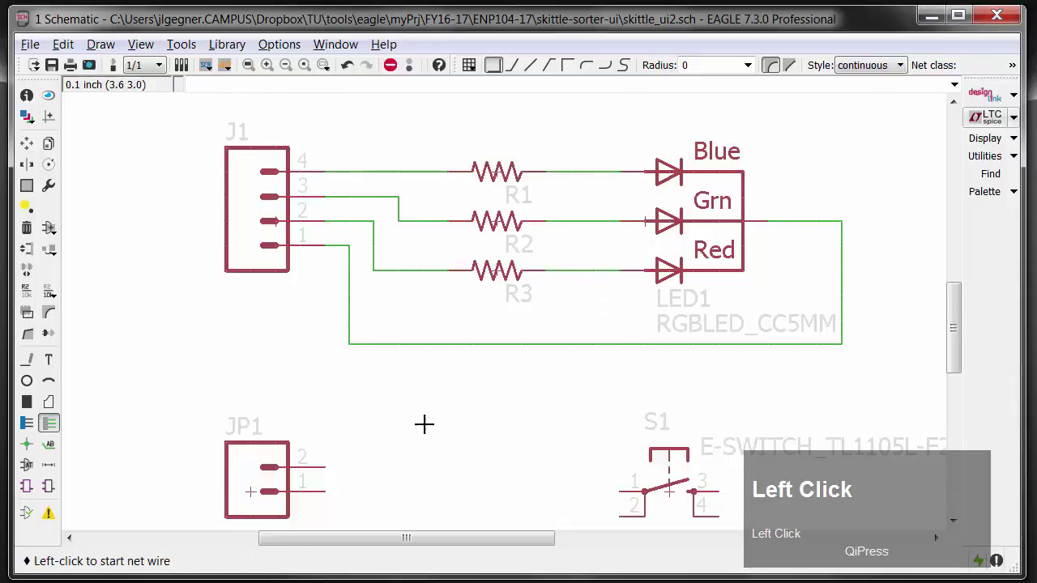
# Step: Wire JP1 pin 2 to S1 pin 1, and S1 pin 3 back beneath the switch to JP1 pin 1
pyautogui.click(326, 467)
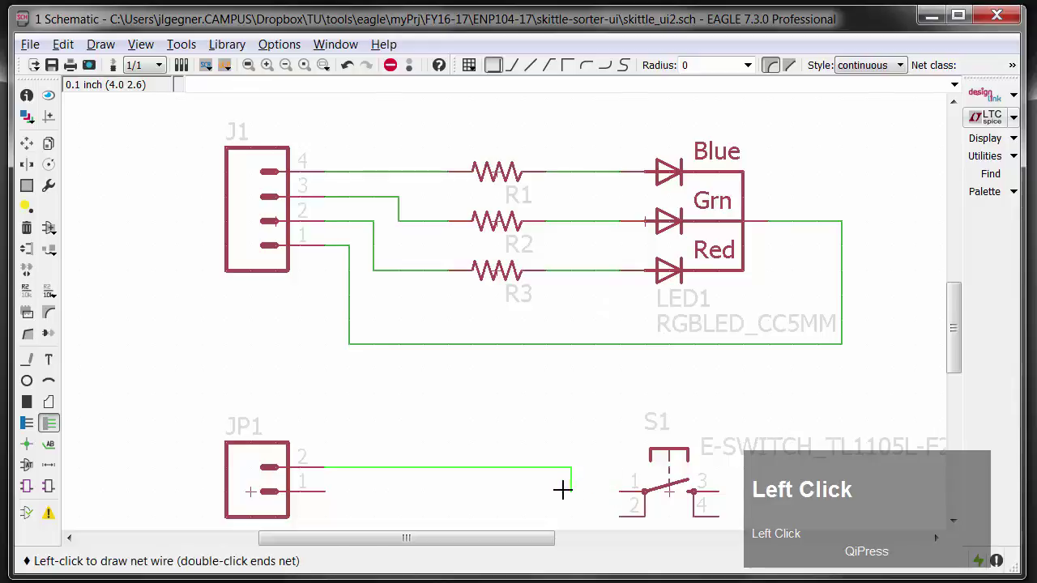
pyautogui.click(621, 491)
pyautogui.moveTo(716, 435); pyautogui.dragTo(700, 261, button='middle')
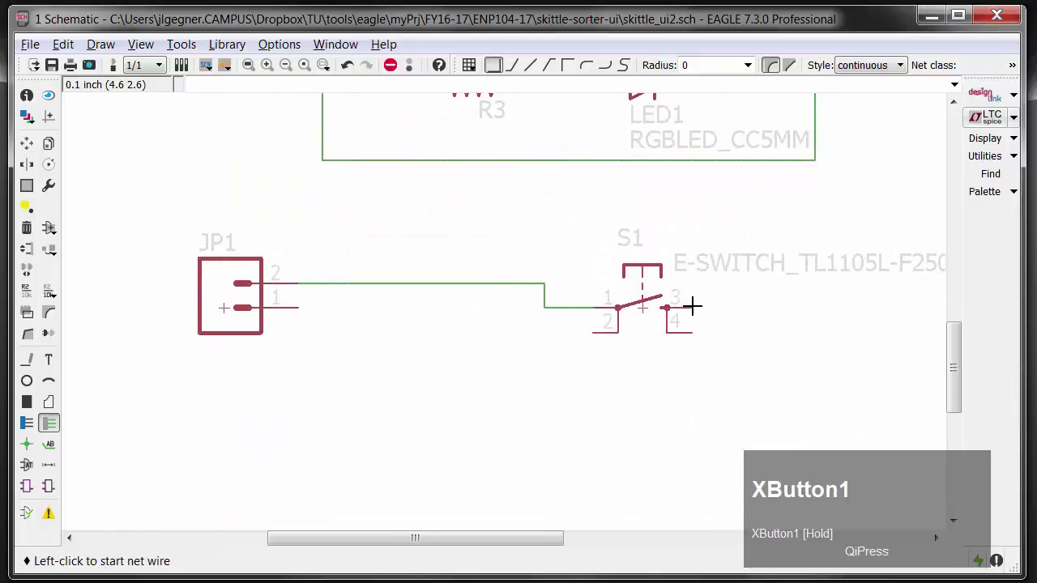
pyautogui.click(693, 307)
pyautogui.click(729, 384)
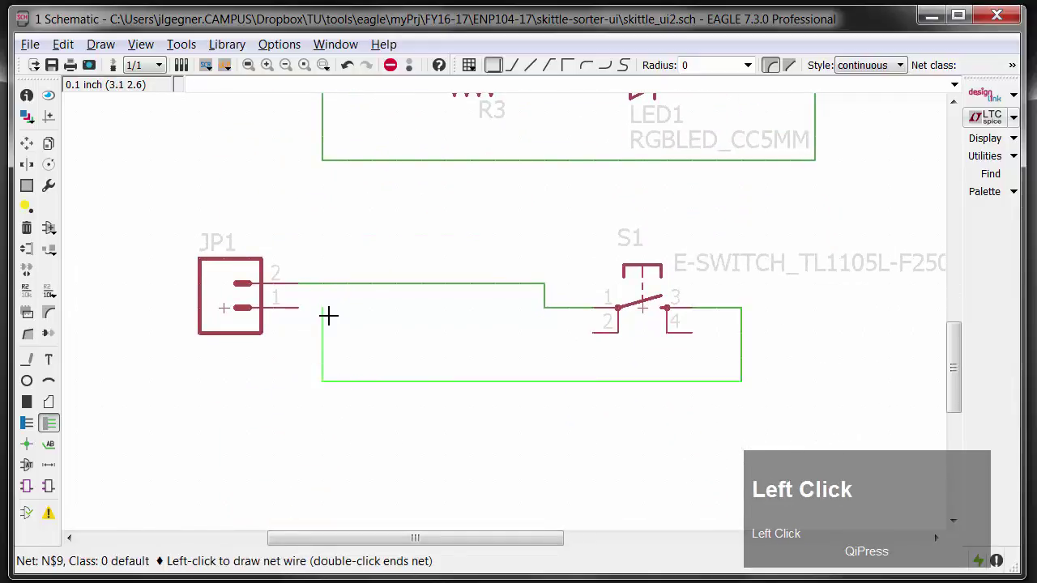
pyautogui.click(299, 307)
# Step: Move S1 up to align pin 1 with JP1 pin 2 and straighten the nets on both sides of the switch
pyautogui.hotkey('ctrl', 's')
pyautogui.click(650, 308)
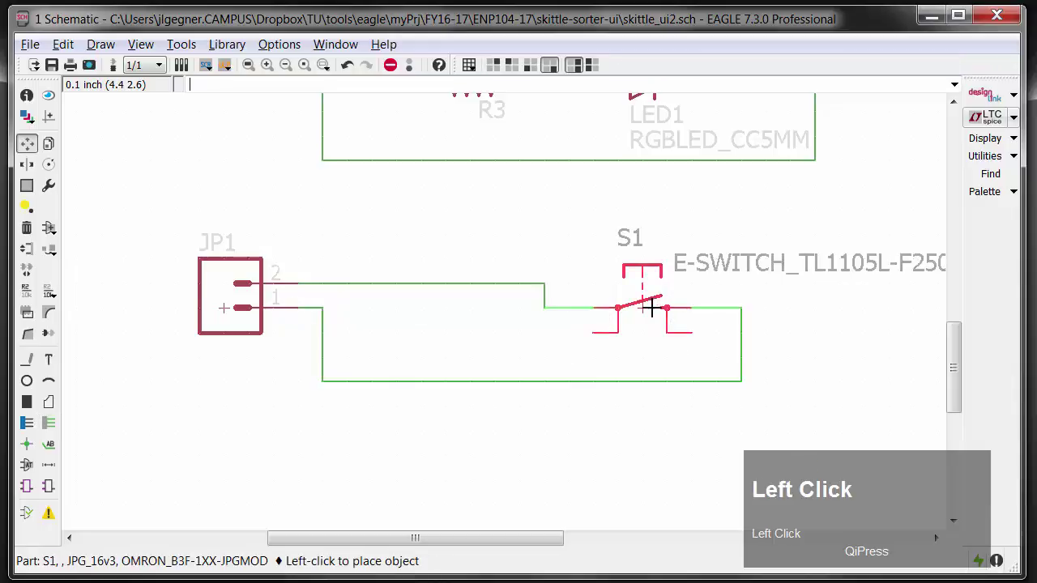
pyautogui.click(650, 284)
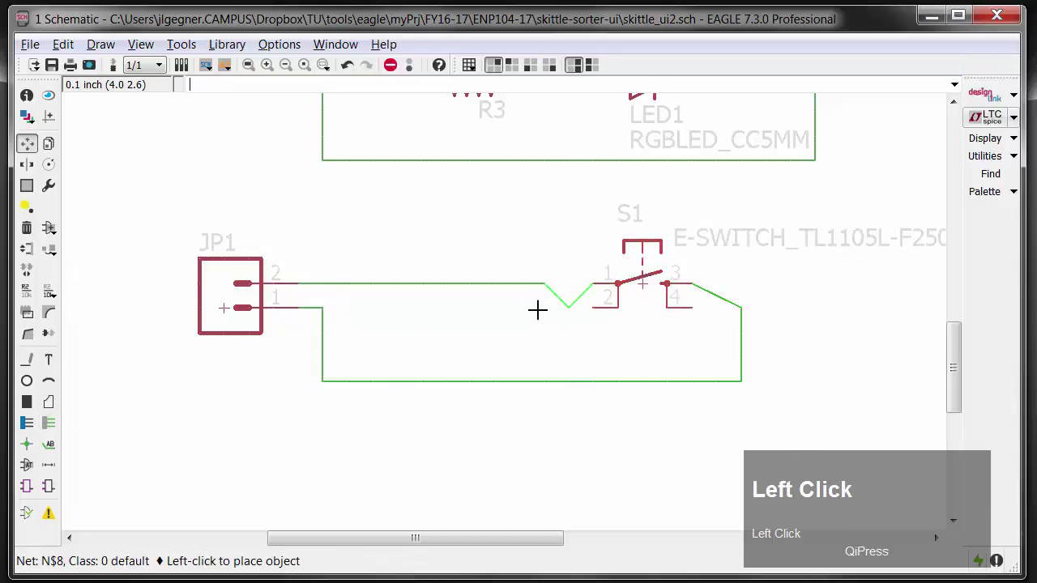
pyautogui.click(753, 305)
pyautogui.click(716, 287)
pyautogui.click(725, 285)
pyautogui.click(742, 285)
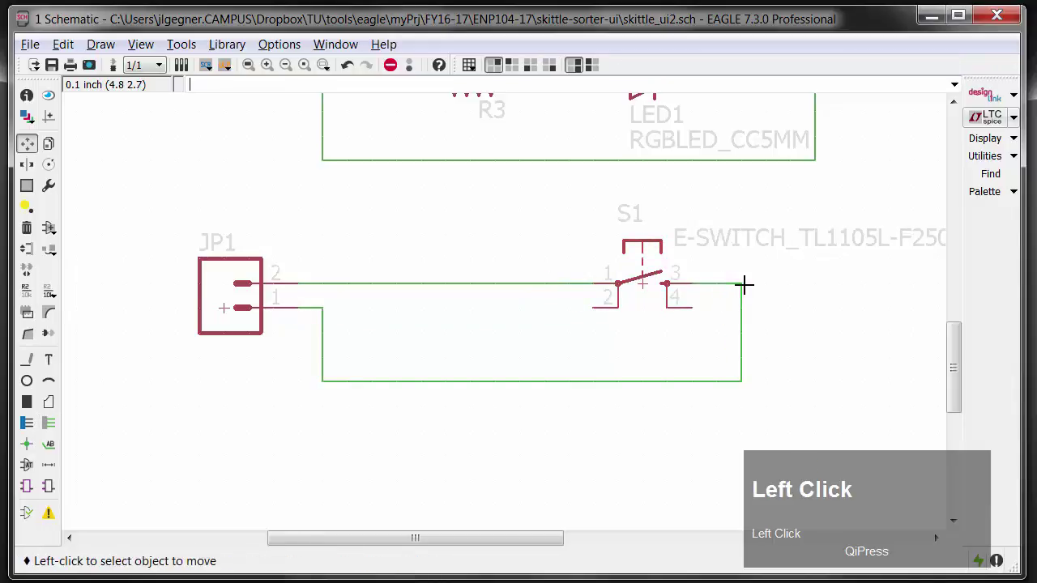
# Step: Draw short nets joining S1 pin 2 to pin 1 and pin 4 to pin 3
pyautogui.hotkey('ctrl', 'w')
pyautogui.click(598, 308)
pyautogui.click(593, 283)
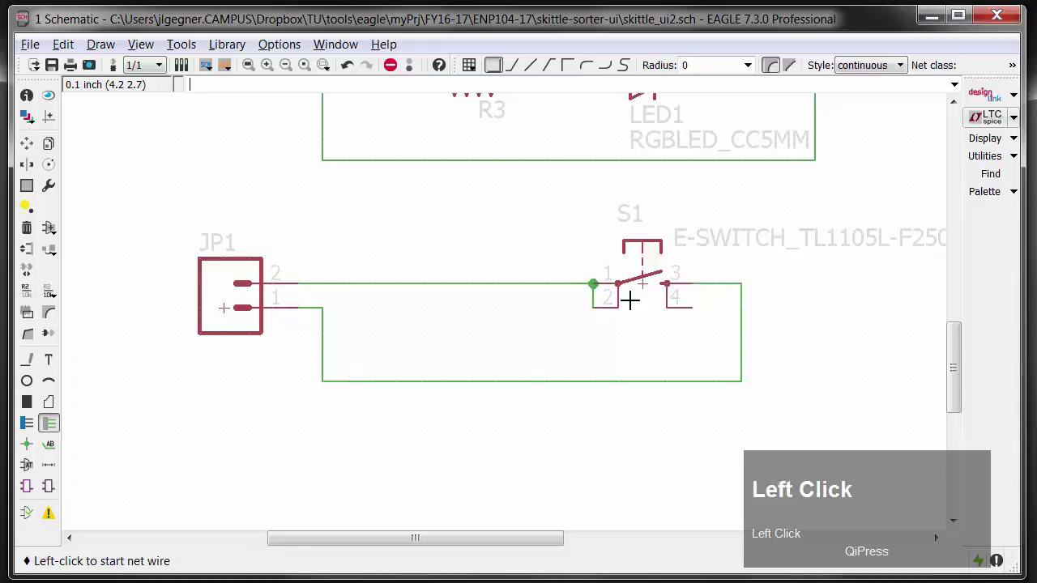
pyautogui.click(688, 308)
pyautogui.click(692, 284)
# Step: Move the long horizontal return net of JP1 pin 1 up, closer beneath the switch
pyautogui.hotkey('ctrl', 's')
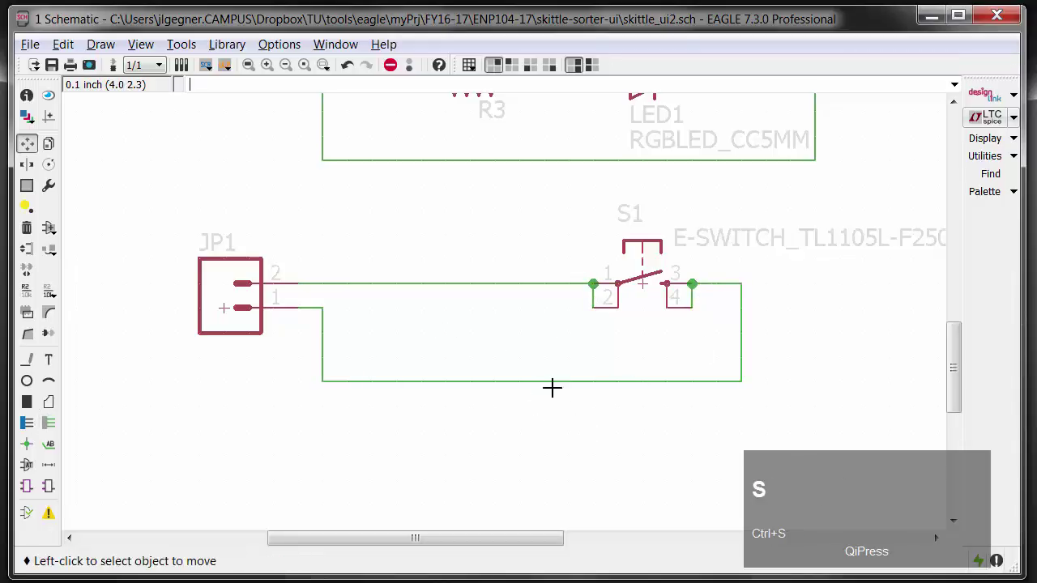
pyautogui.click(555, 375)
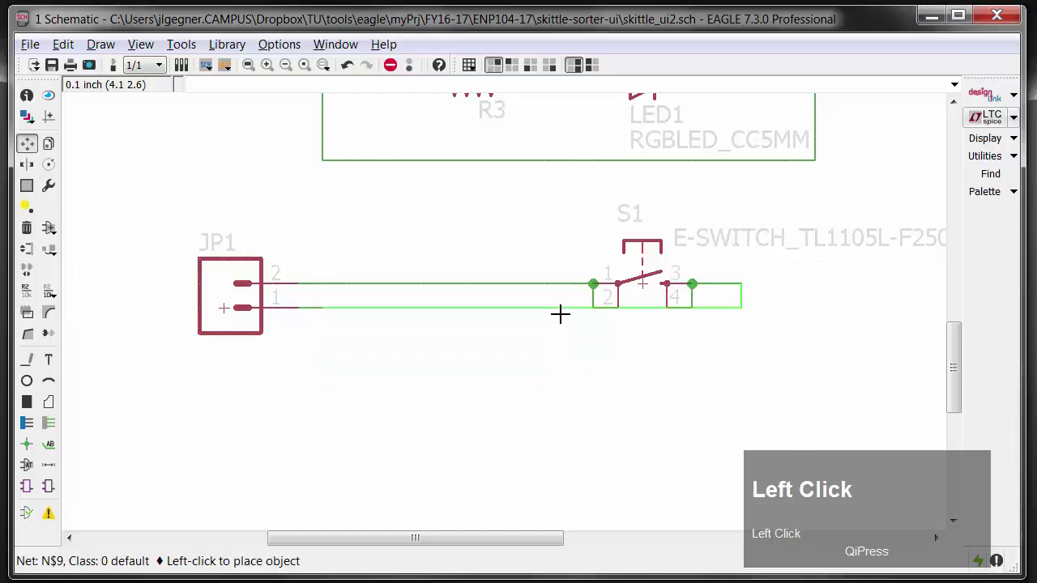
pyautogui.click(564, 328)
# Step: Review the layout and wiring of the LED and switch circuits within the schematic frame
pyautogui.scroll(-3, 688, 349)
pyautogui.scroll(-1, 688, 349)
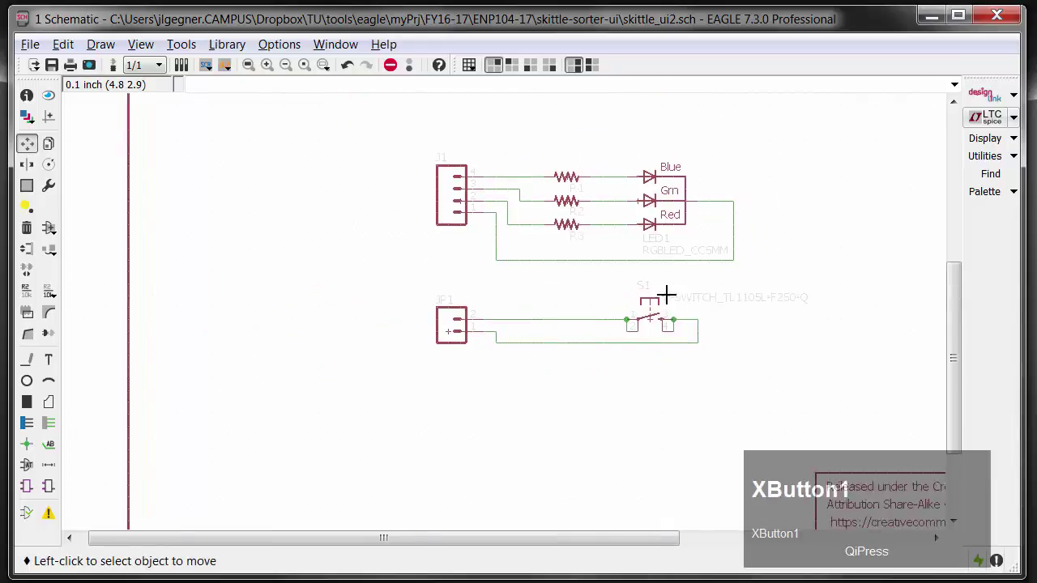
pyautogui.moveTo(665, 294); pyautogui.dragTo(576, 294, button='middle')
pyautogui.scroll(-3, 608, 333)
pyautogui.moveTo(682, 298); pyautogui.dragTo(511, 370, button='middle')
pyautogui.scroll(5, 511, 371)
pyautogui.scroll(2, 460, 255)
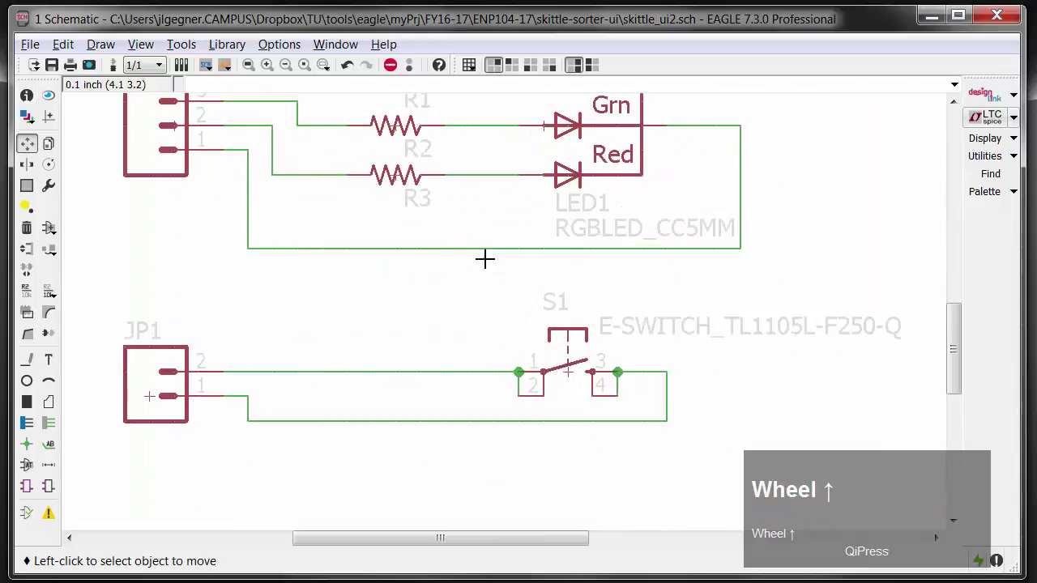
pyautogui.moveTo(486, 256); pyautogui.dragTo(581, 301, button='middle')
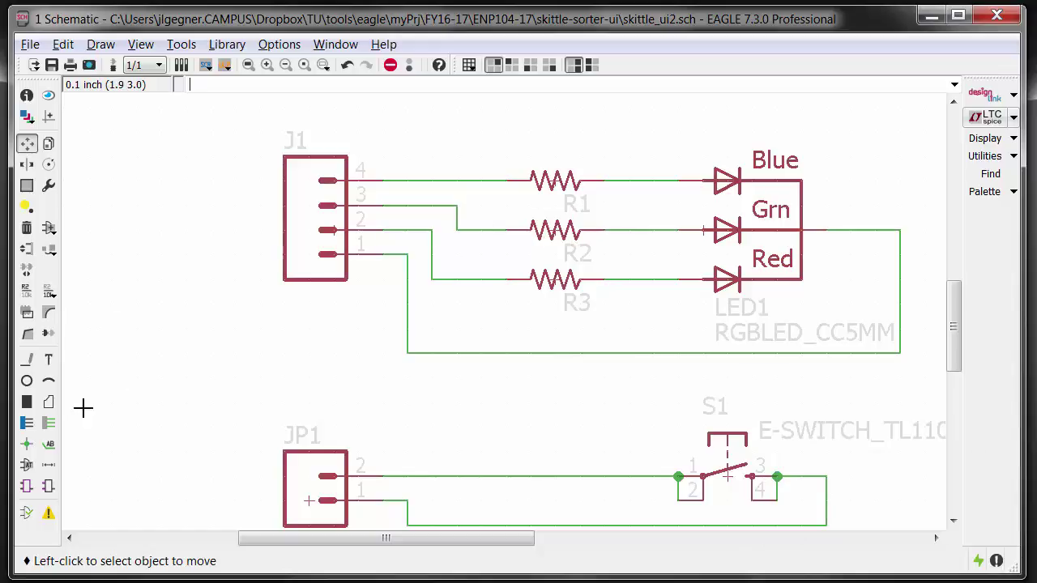
# Step: Set the value of resistor R1 to 220
pyautogui.click(28, 316)
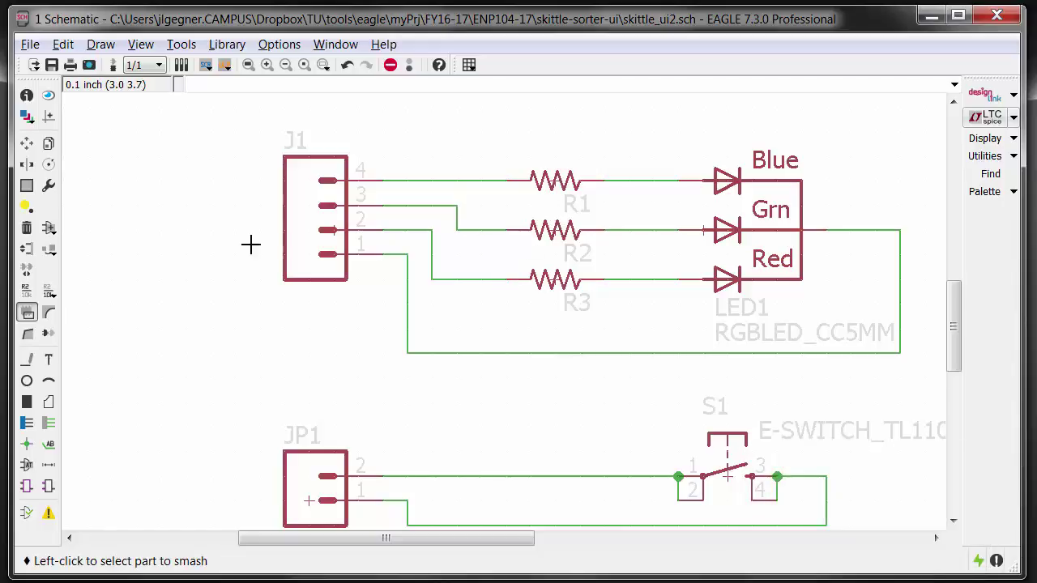
pyautogui.press('Escape')
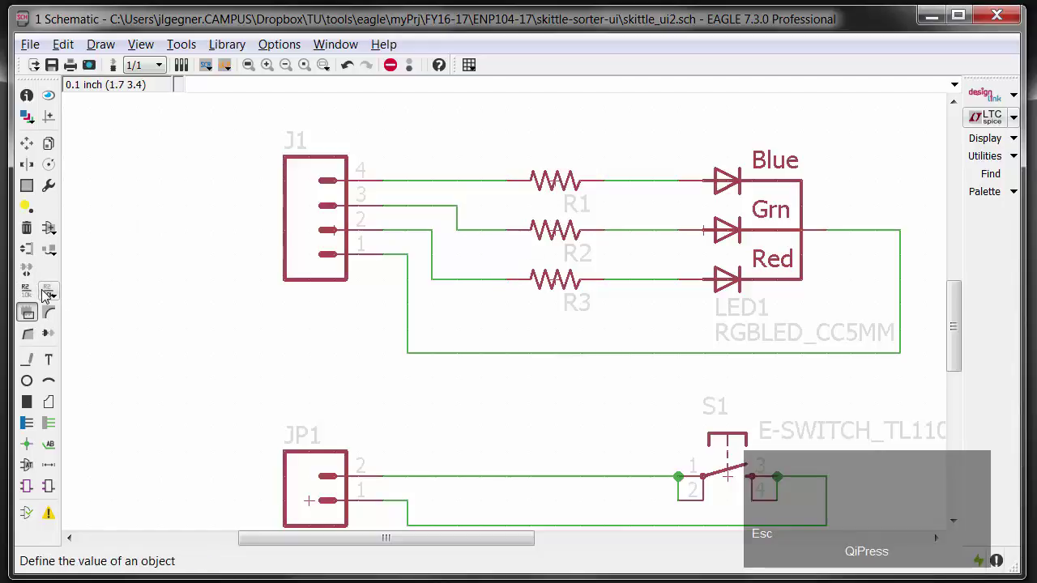
pyautogui.press('v')
pyautogui.click(557, 187)
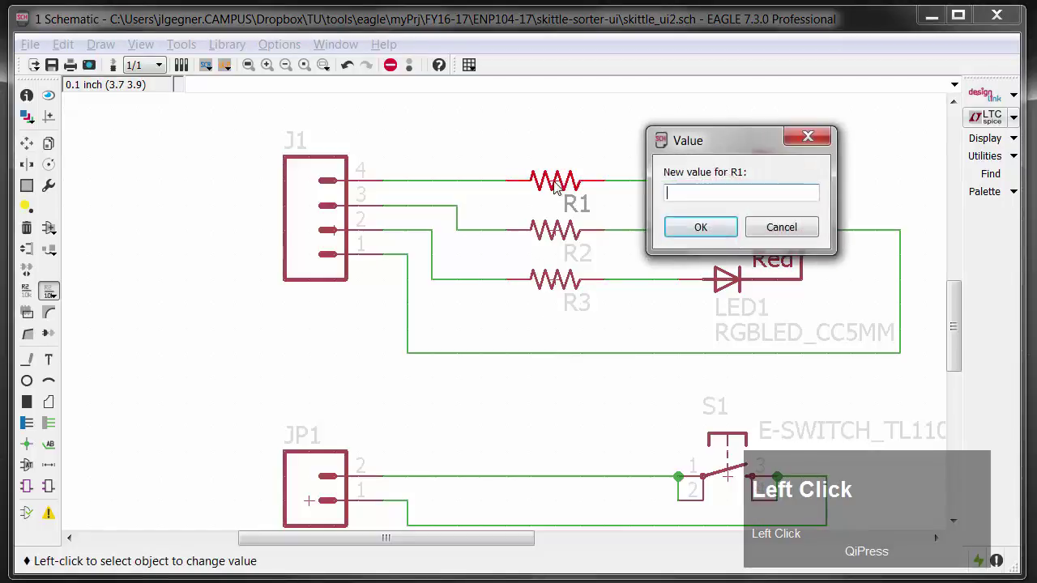
pyautogui.write('220')
pyautogui.press('Return')
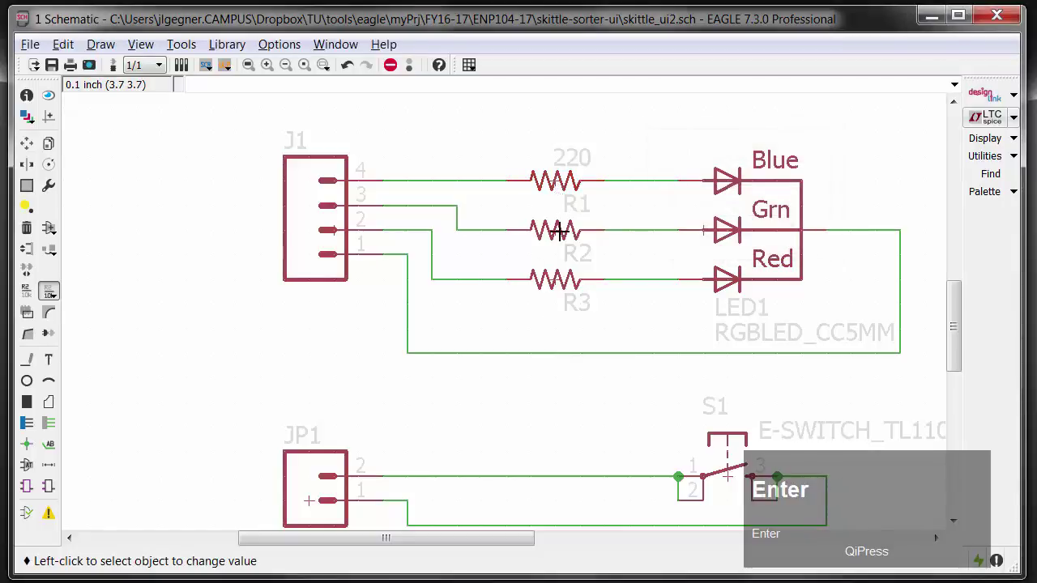
# Step: Set the values of resistors R2 and R3 to 220
pyautogui.click(560, 233)
pyautogui.write('220')
pyautogui.press('Return')
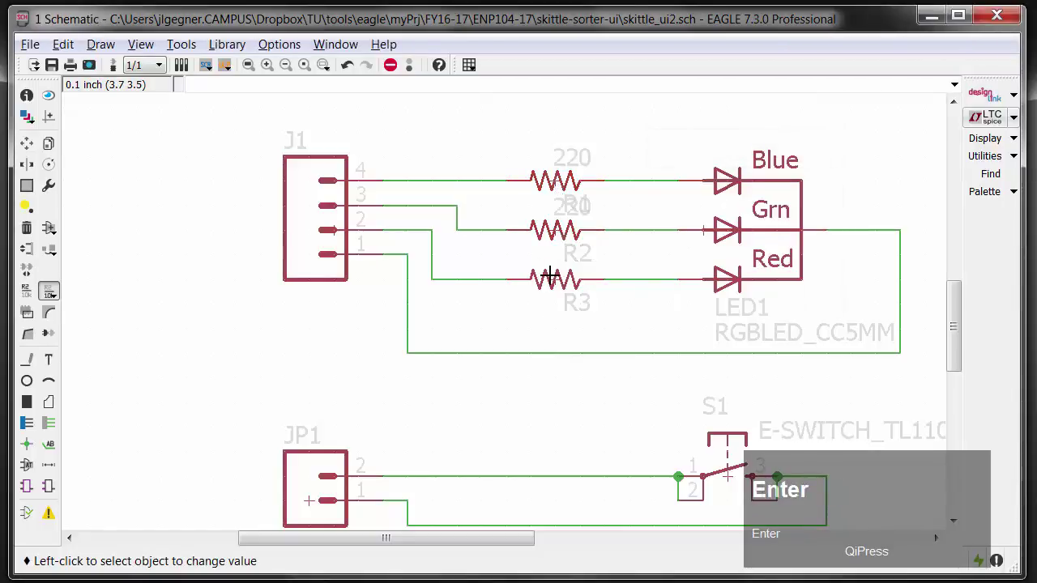
pyautogui.click(551, 281)
pyautogui.write('200')
pyautogui.press('Return')
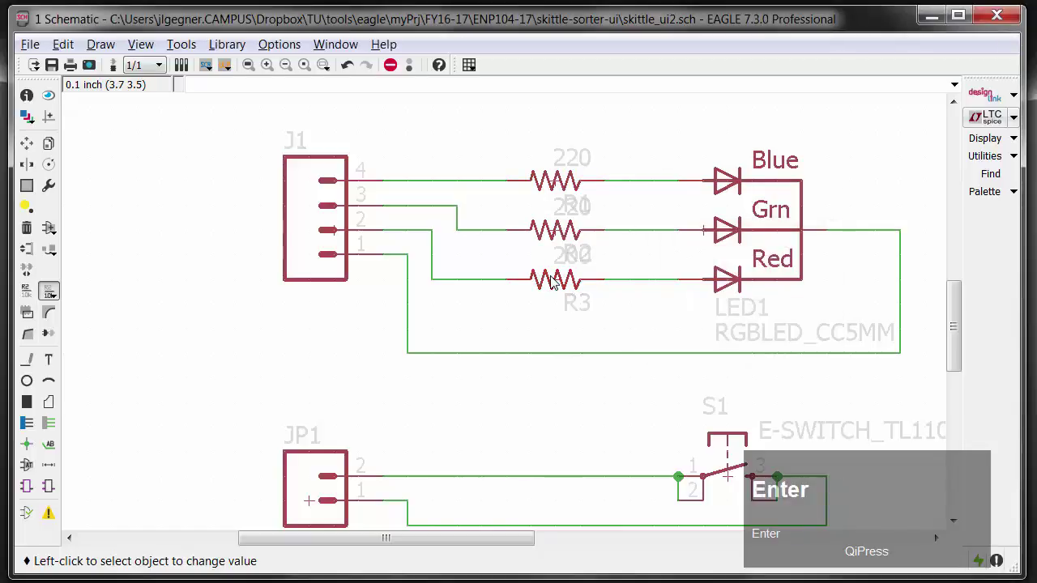
pyautogui.write('220')
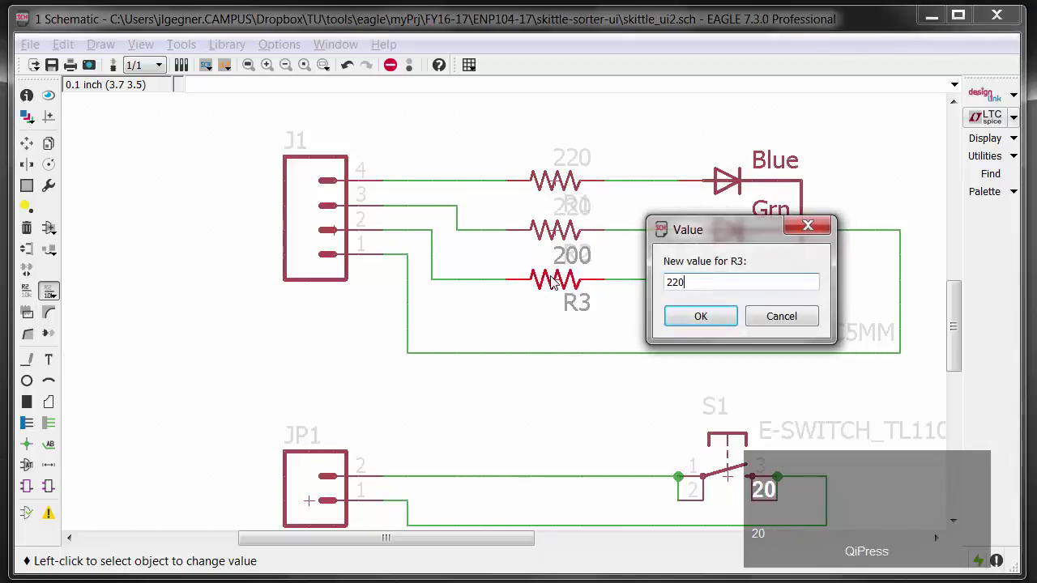
pyautogui.press('Return')
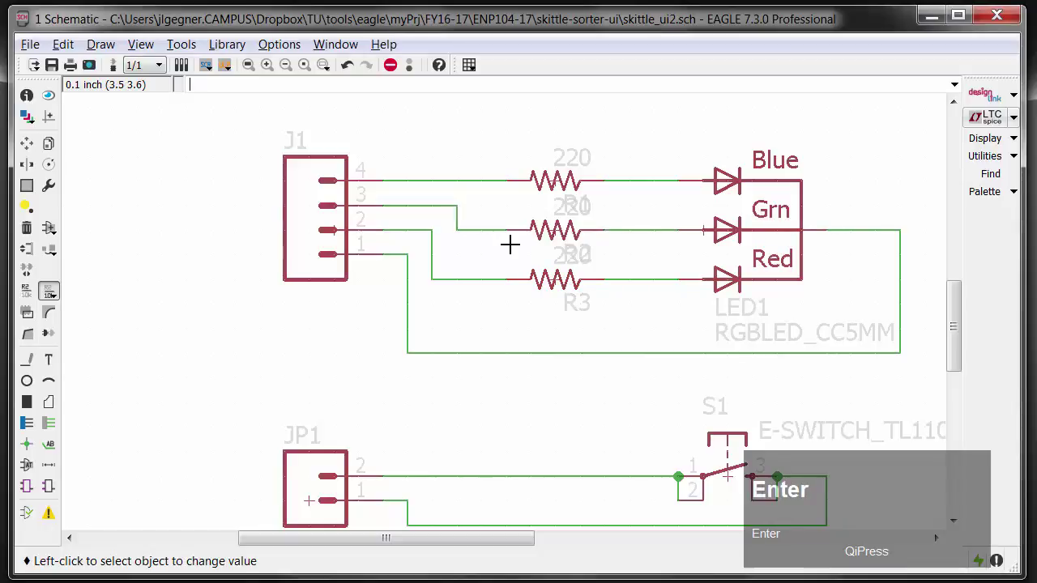
pyautogui.scroll(3, 576, 216)
pyautogui.moveTo(576, 216); pyautogui.dragTo(589, 250, button='middle')
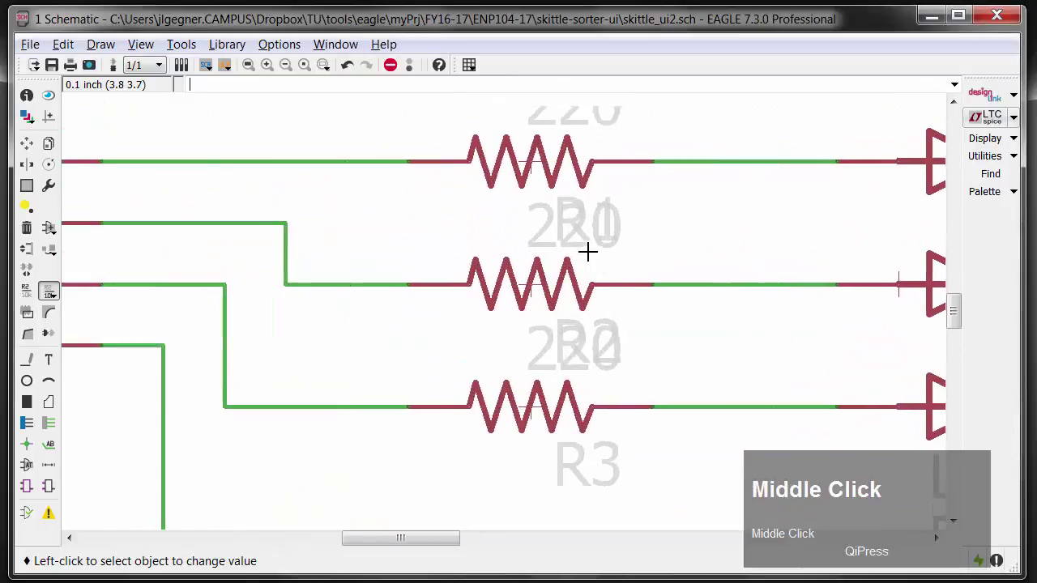
pyautogui.scroll(-1, 531, 308)
pyautogui.hotkey('ctrl', 's')
pyautogui.click(535, 296)
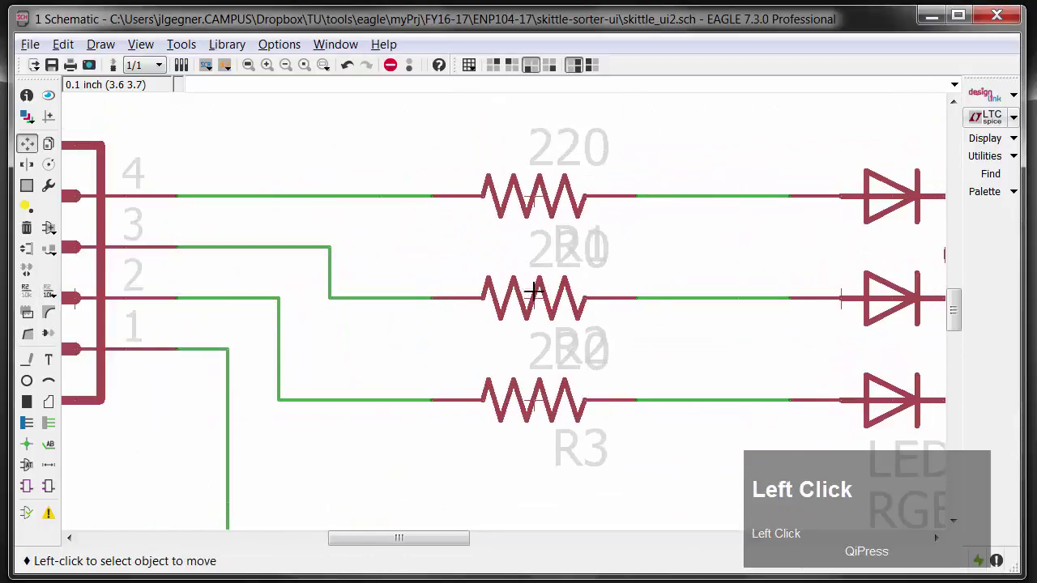
pyautogui.click(402, 298)
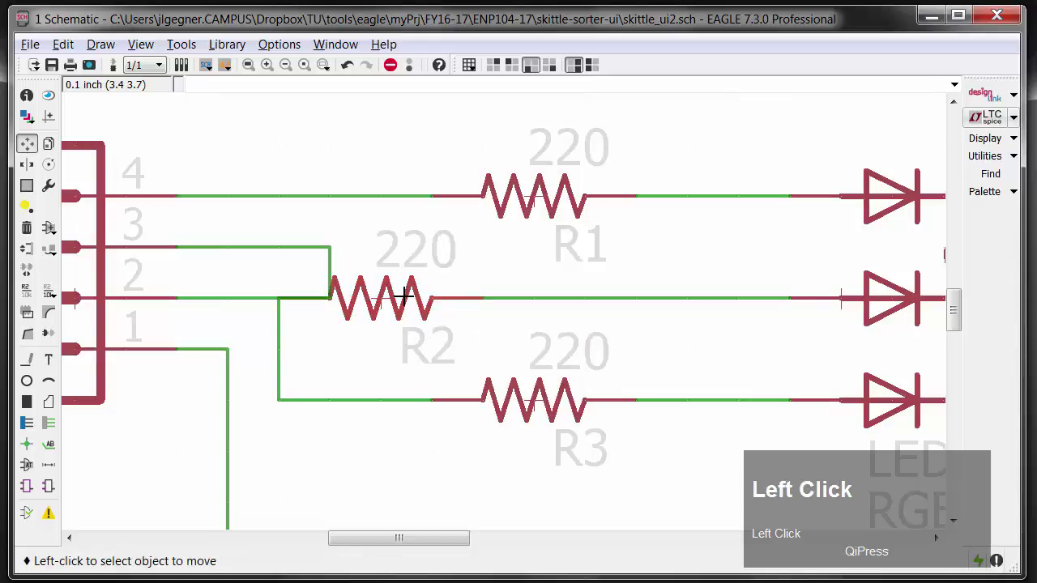
pyautogui.click(408, 300)
pyautogui.click(432, 299)
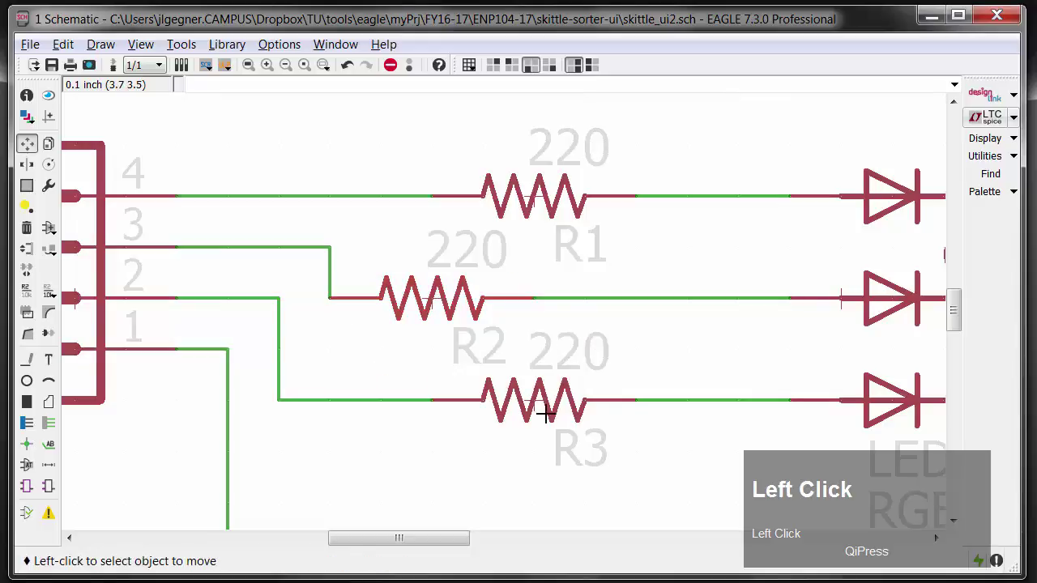
pyautogui.moveTo(545, 413); pyautogui.dragTo(621, 398)
pyautogui.hotkey('ctrl', 'z')
pyautogui.hotkey('ctrl', 'z')
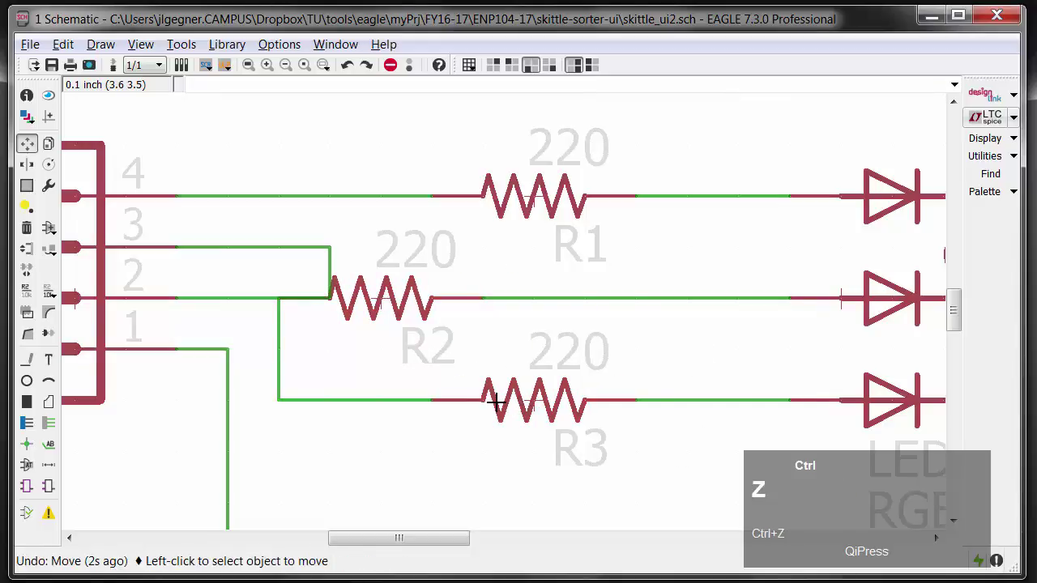
pyautogui.hotkey('ctrl', 'z')
# Step: Stagger the resistors by moving R2 about 0.2 inch toward the LED and R1 and R3 about 0.1 inch toward J1
pyautogui.click(534, 300)
pyautogui.click(636, 298)
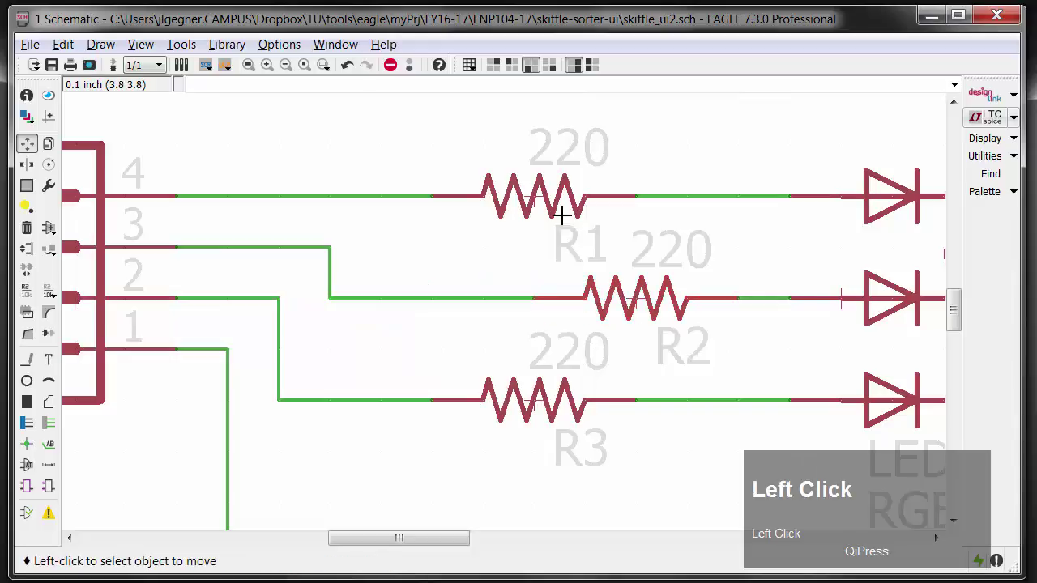
pyautogui.click(559, 216)
pyautogui.click(509, 216)
pyautogui.click(534, 400)
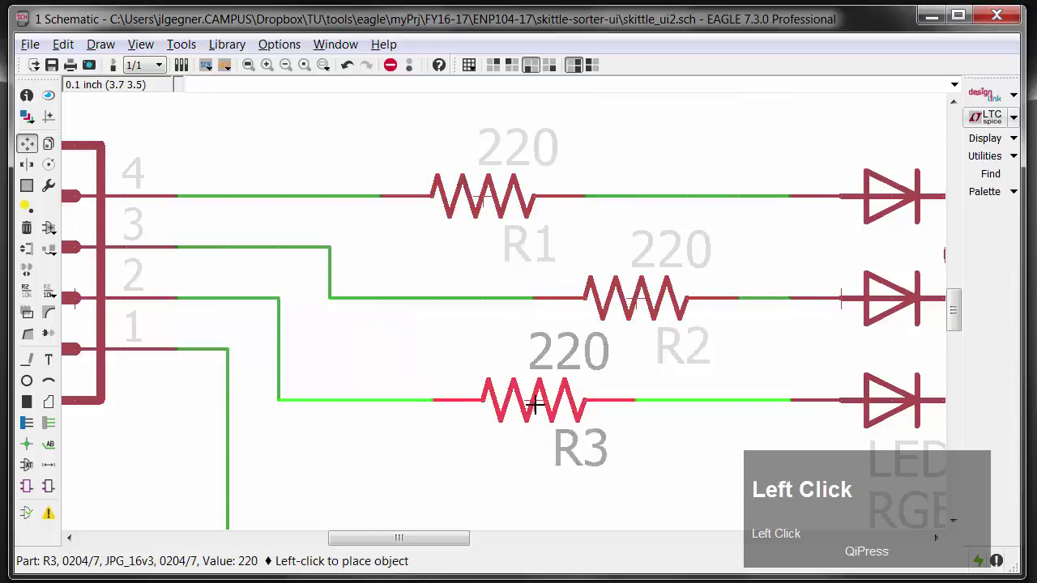
pyautogui.click(483, 400)
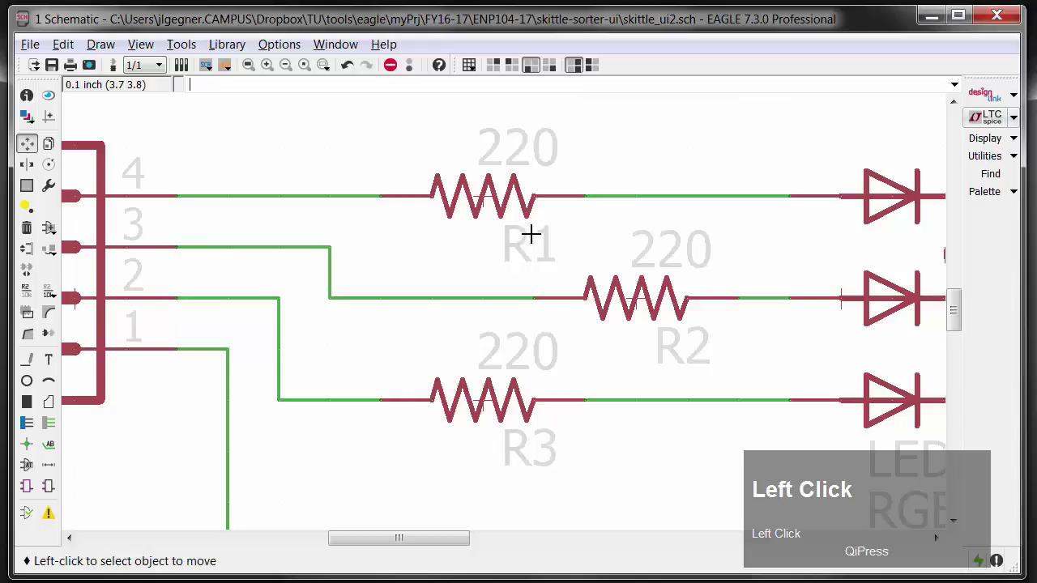
# Step: Smash R1, R2 and R3 to separate their labels, and rotate and reposition R1's value just above the resistor
pyautogui.click(28, 314)
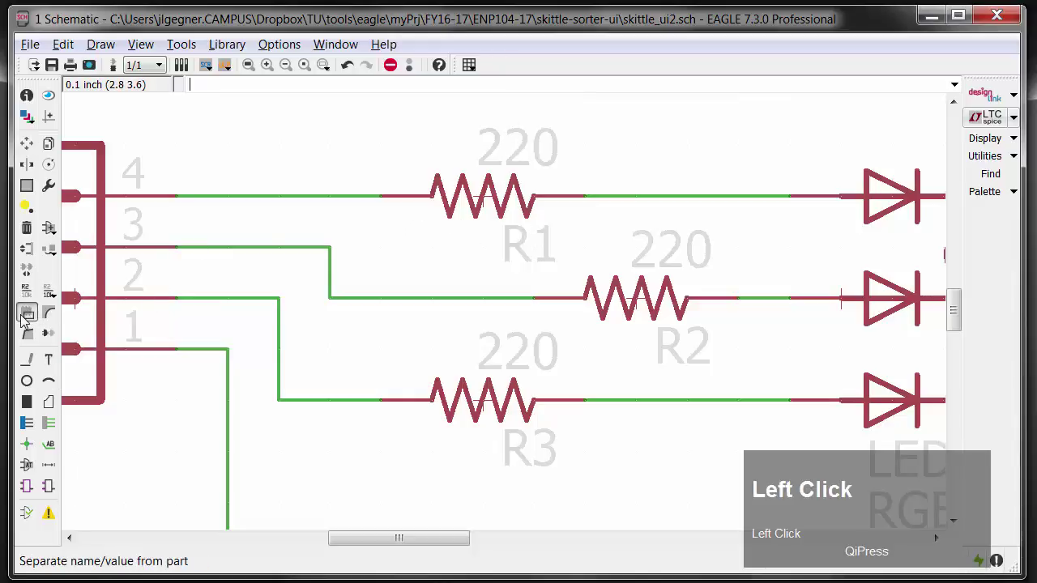
pyautogui.click(494, 191)
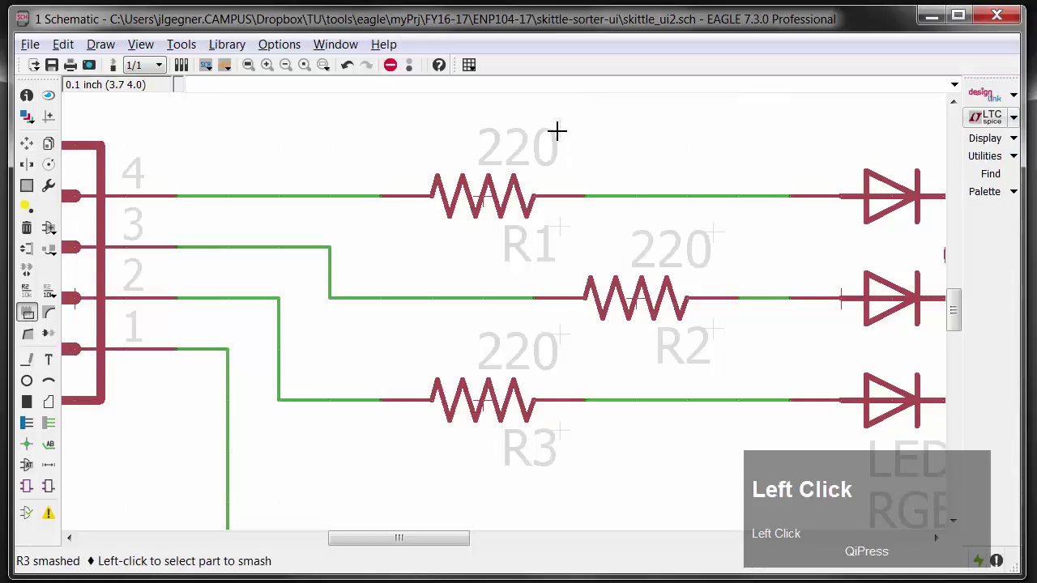
pyautogui.press('s')
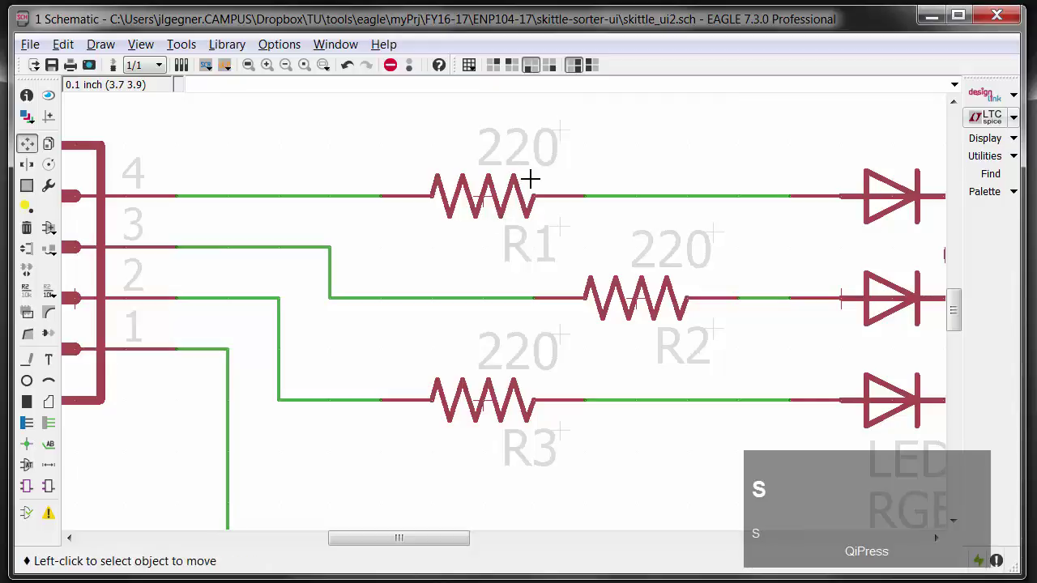
pyautogui.click(560, 134)
pyautogui.rightClick(480, 121)
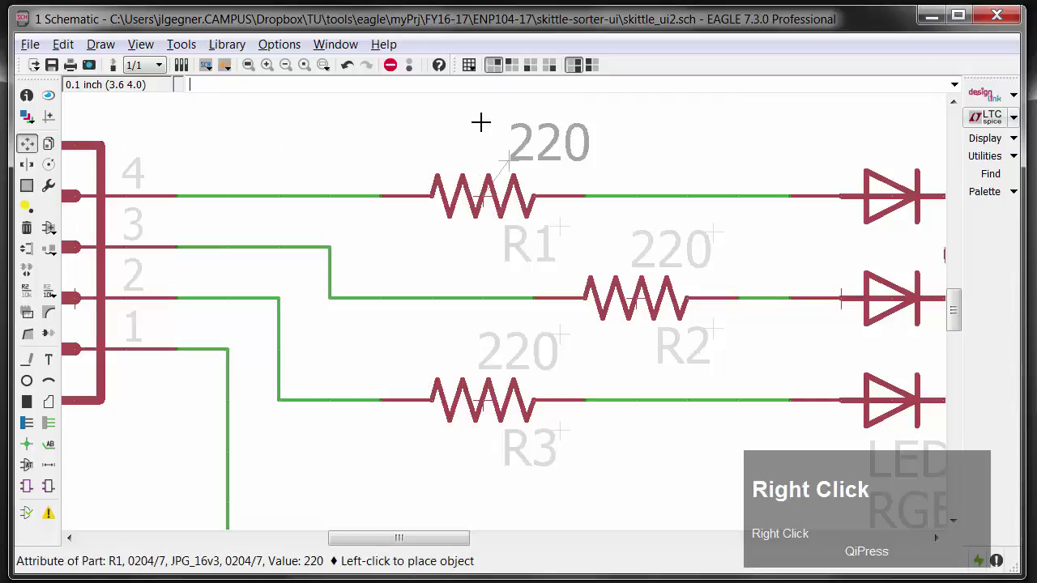
pyautogui.click(407, 130)
# Step: Move R1's name above the resistor's left end and shift its value to the right of the name
pyautogui.click(537, 227)
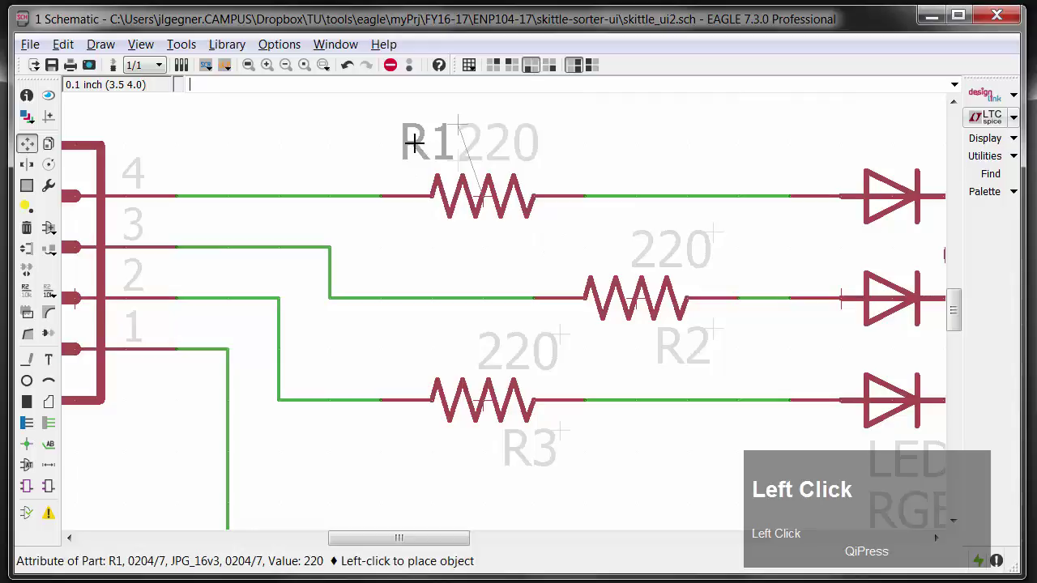
pyautogui.click(414, 144)
pyautogui.click(494, 155)
pyautogui.click(523, 153)
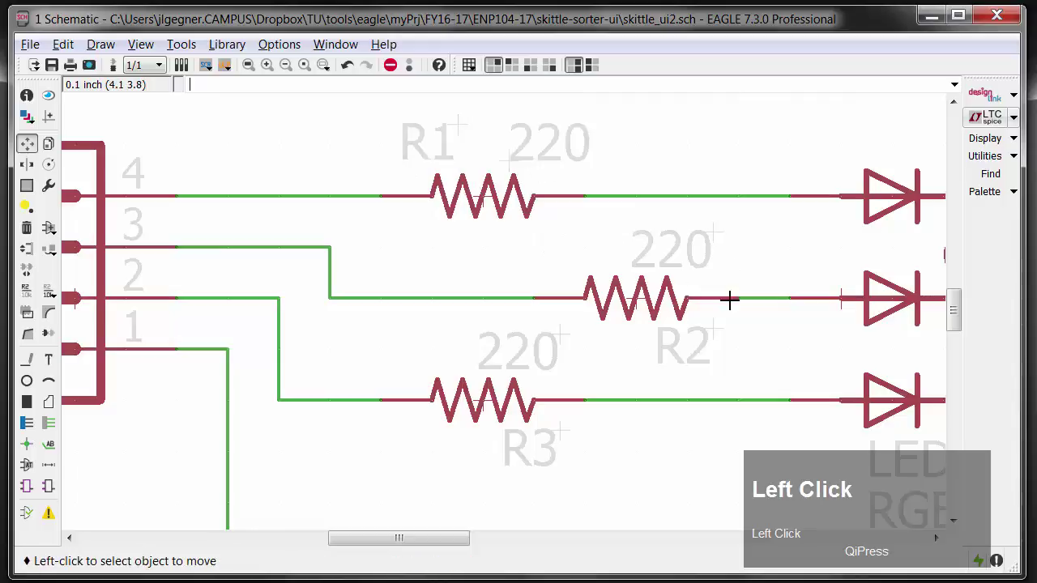
# Step: Rotate R2's name and place it above the resistor's left end, and shift R2's value farther right
pyautogui.click(717, 324)
pyautogui.rightClick(567, 231)
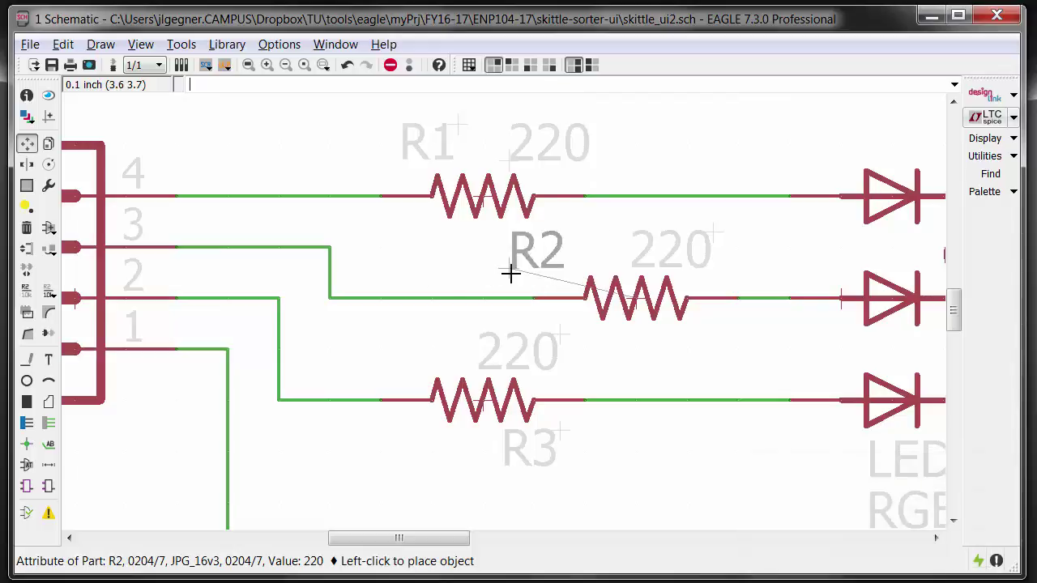
pyautogui.rightClick(518, 272)
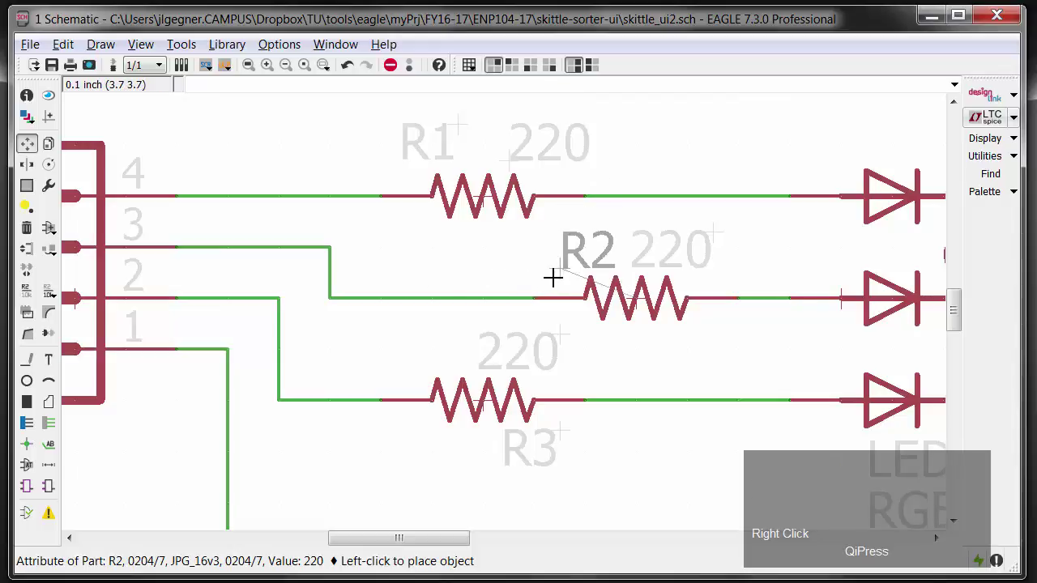
pyautogui.click(554, 277)
pyautogui.click(722, 238)
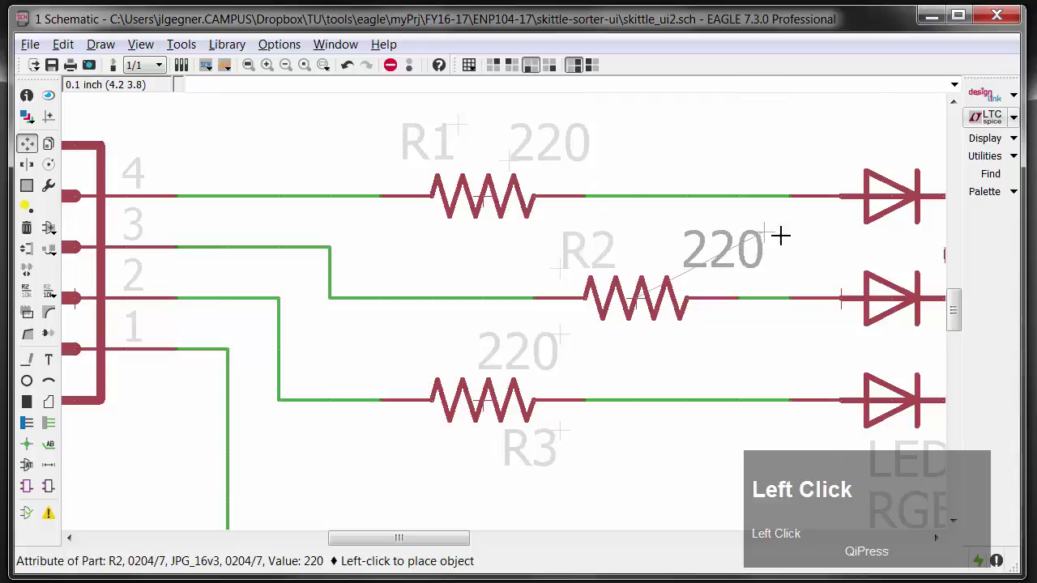
pyautogui.click(781, 236)
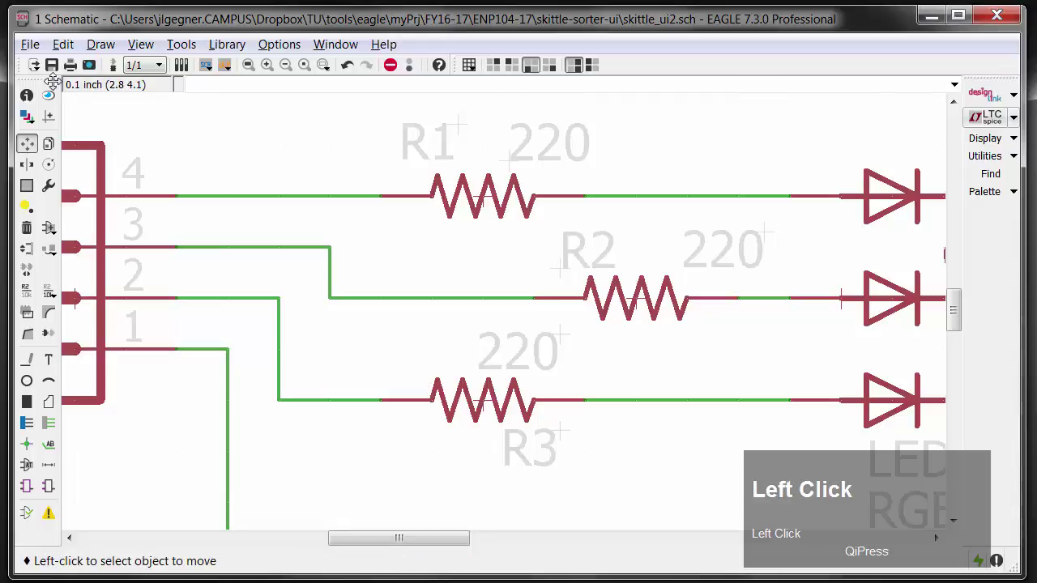
# Step: Check the grid size and alternate grid settings, and try placing R1's value below the resistor
pyautogui.click(468, 64)
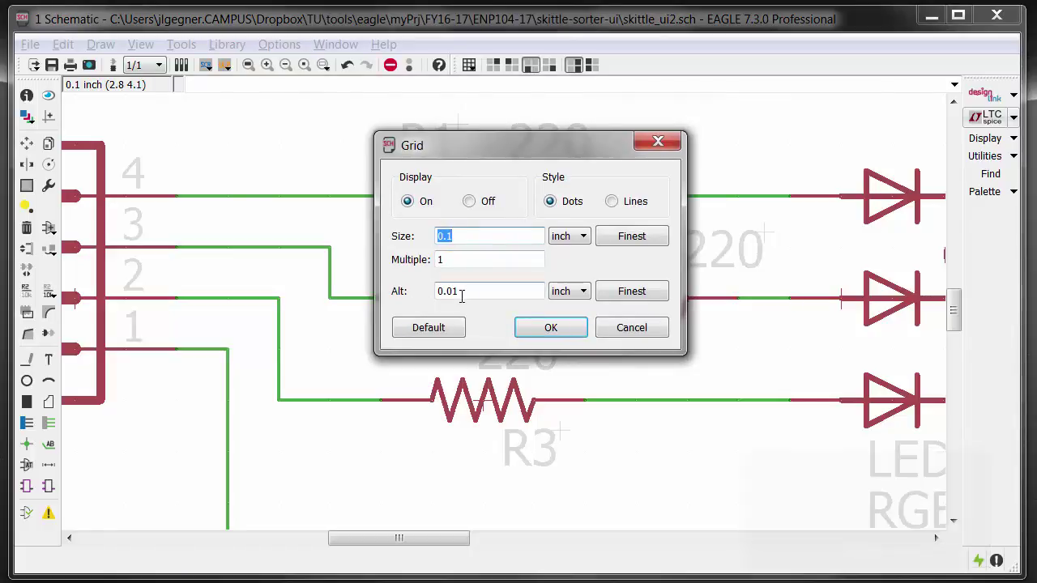
pyautogui.click(624, 338)
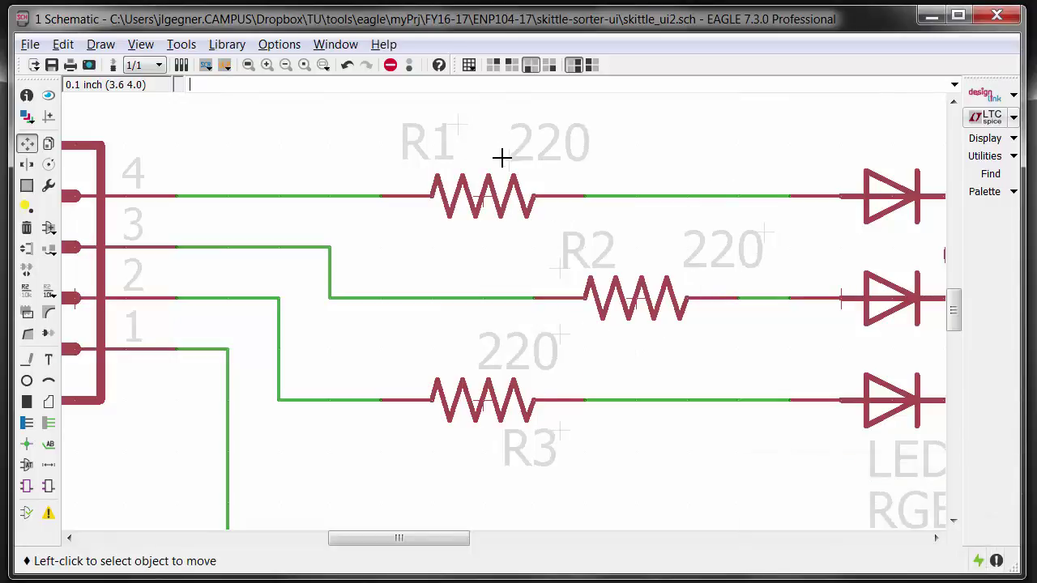
pyautogui.click(501, 157)
pyautogui.click(381, 240)
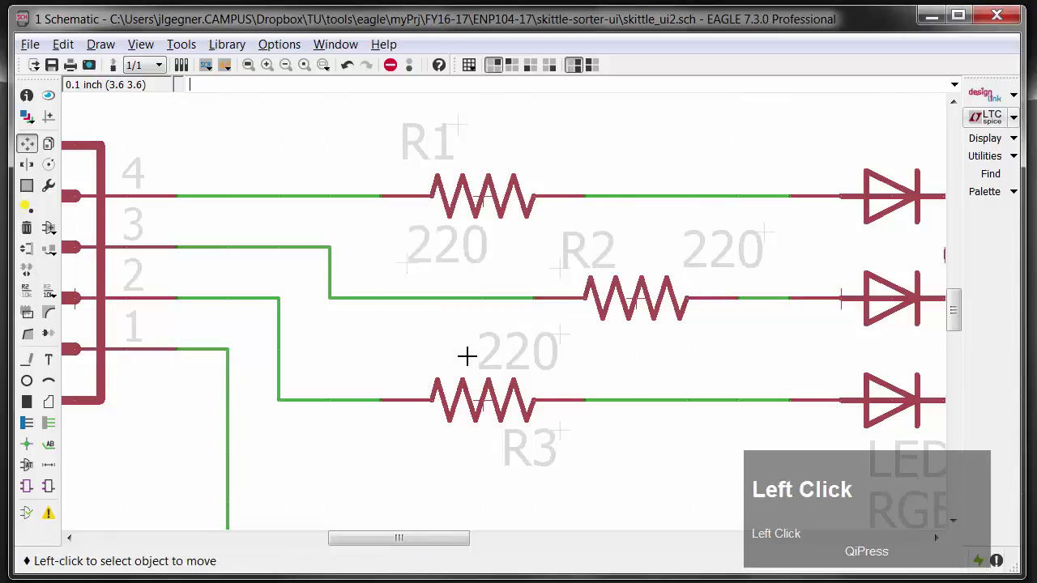
# Step: Undo the recent moves of R1's name and value and of R2's name and value
pyautogui.hotkey('ctrl', 'z')
pyautogui.hotkey('ctrl', 'z')
pyautogui.hotkey('ctrl', 'z')
pyautogui.hotkey('ctrl', 'z')
pyautogui.hotkey('ctrl', 'z')
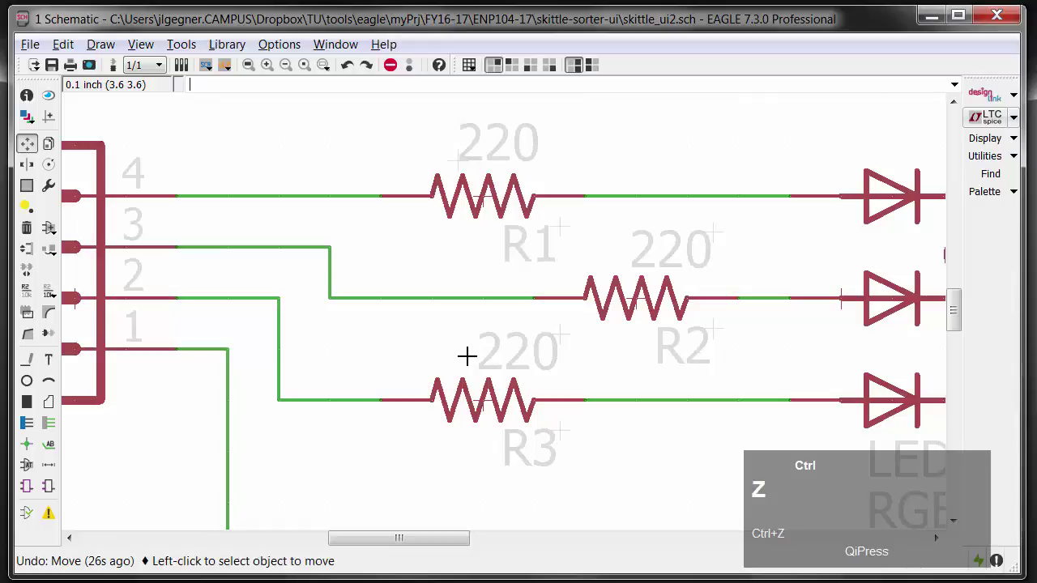
# Step: Save the schematic with the LED and switch circuits both in view
pyautogui.scroll(-3, 476, 364)
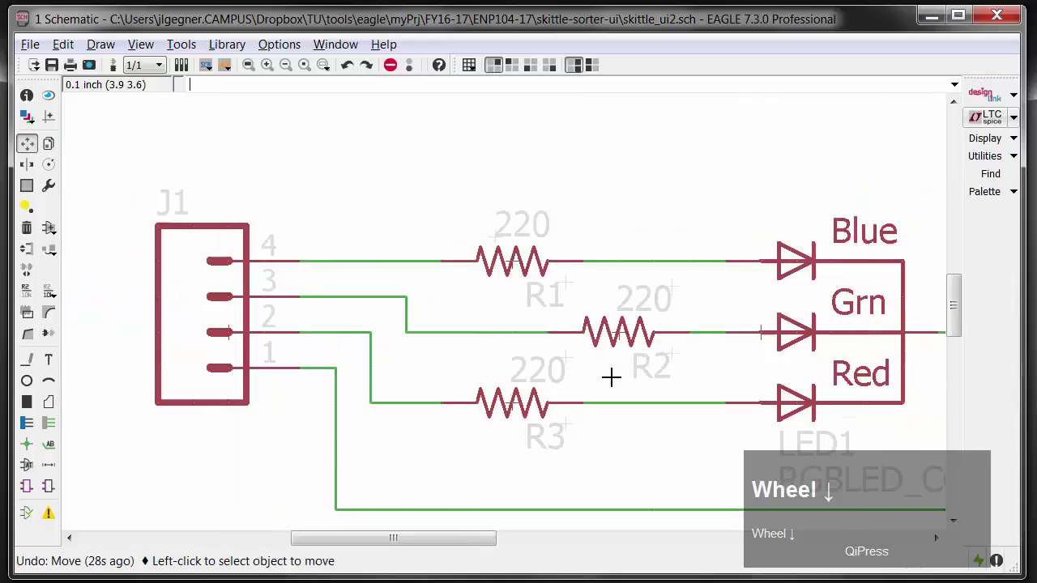
pyautogui.moveTo(629, 371); pyautogui.dragTo(598, 303, button='middle')
pyautogui.scroll(-1, 702, 370)
pyautogui.scroll(-1, 562, 440)
pyautogui.moveTo(562, 440); pyautogui.dragTo(534, 361, button='middle')
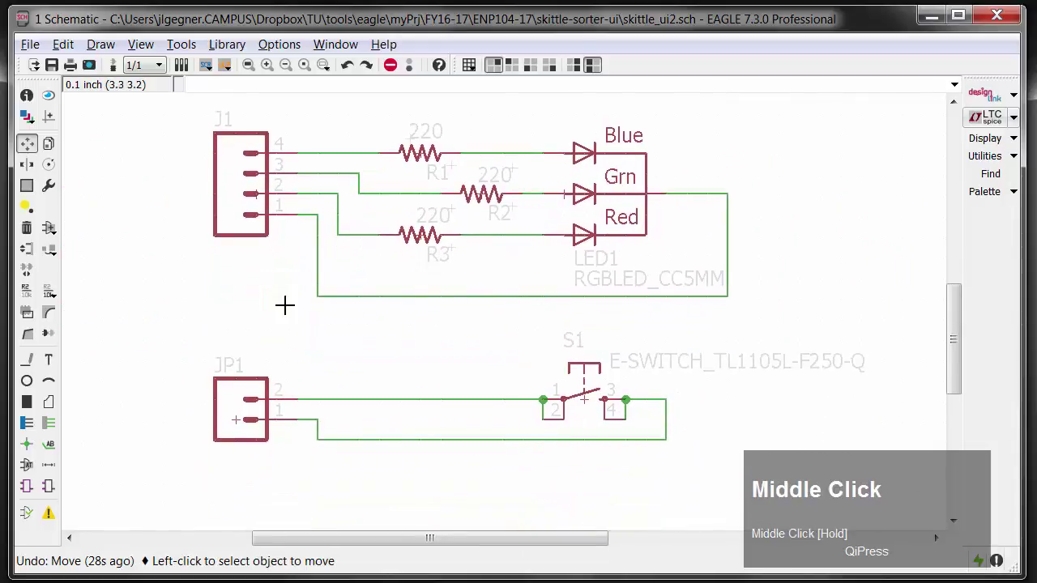
pyautogui.click(51, 65)
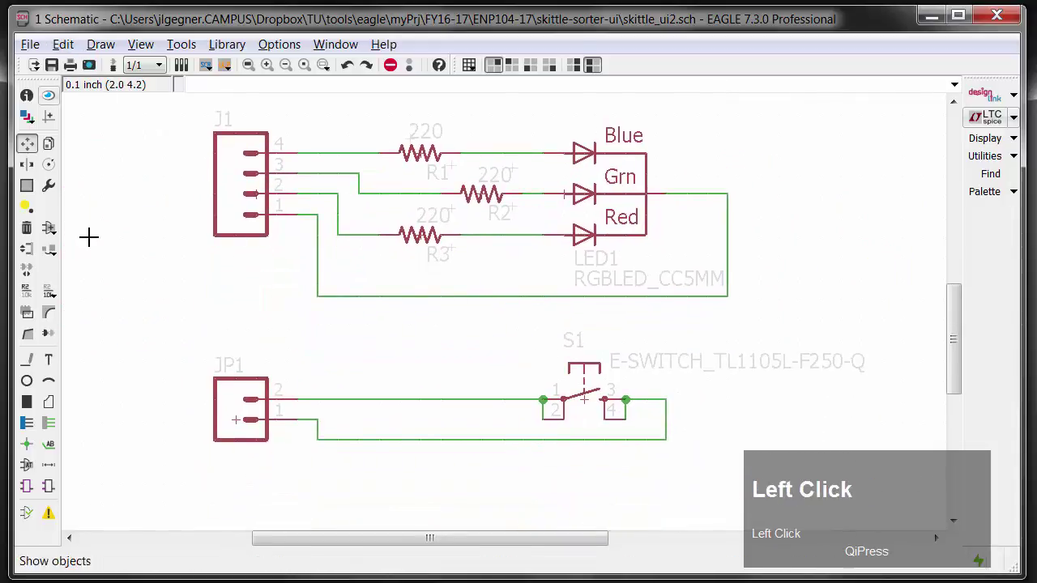
# Step: Run the electrical rule check and examine the missing-value warnings for J1 and JP1
pyautogui.click(27, 516)
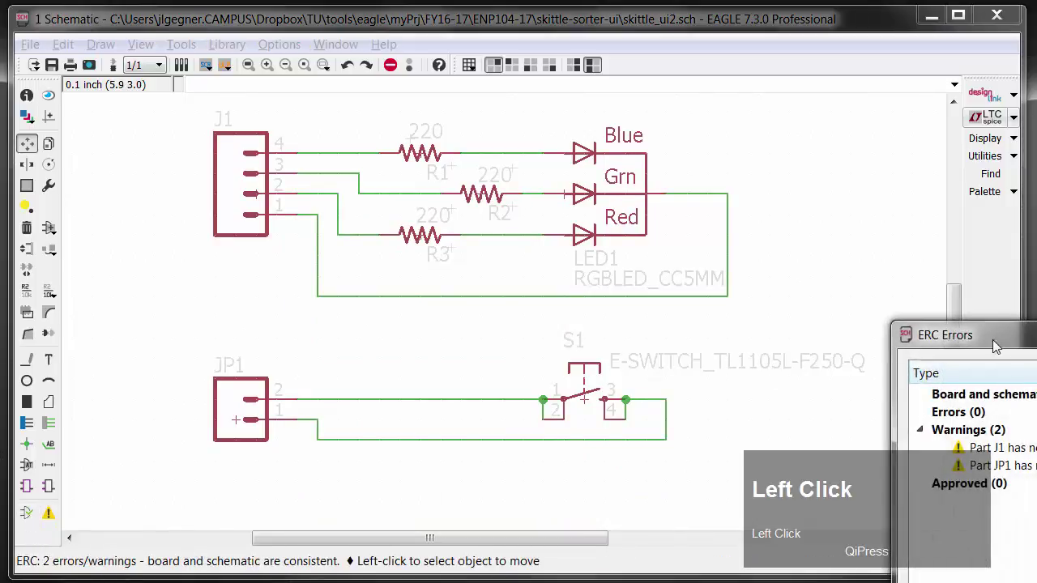
pyautogui.moveTo(993, 340); pyautogui.dragTo(399, 106)
pyautogui.click(320, 238)
pyautogui.click(359, 233)
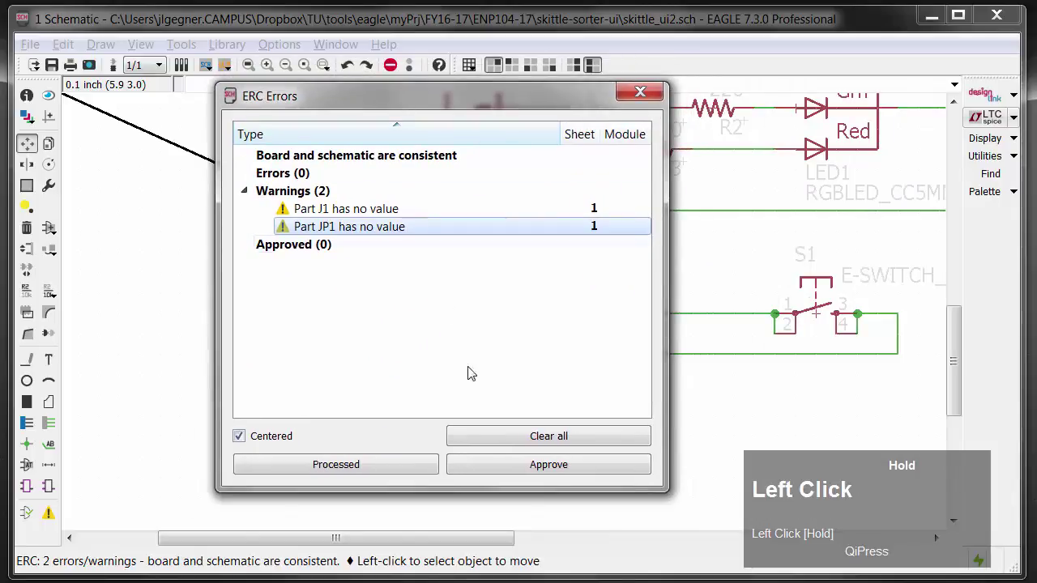
# Step: Approve the missing-value warnings for J1 and JP1, and close the rule check results
pyautogui.click(514, 473)
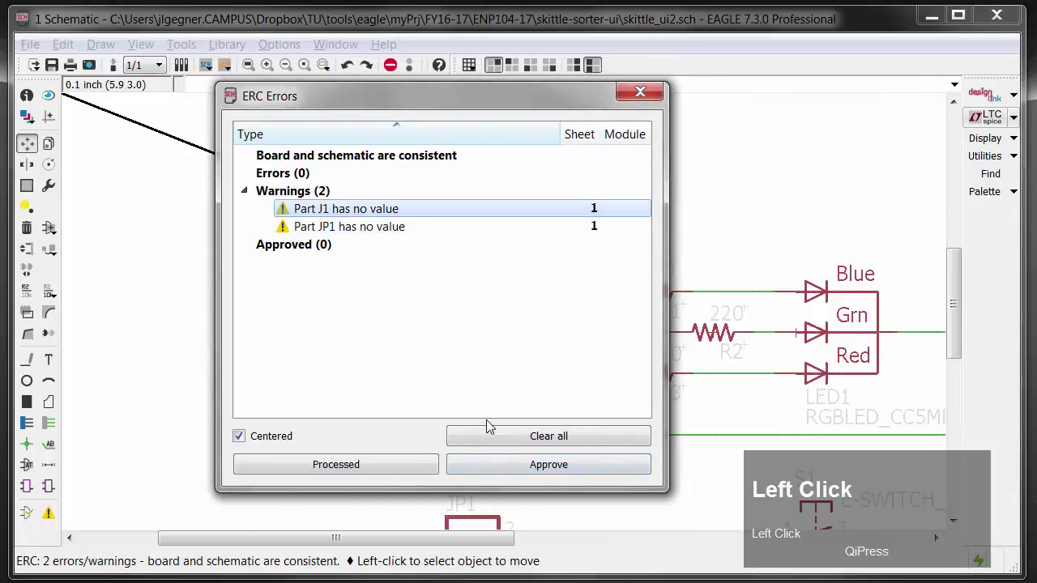
pyautogui.click(513, 474)
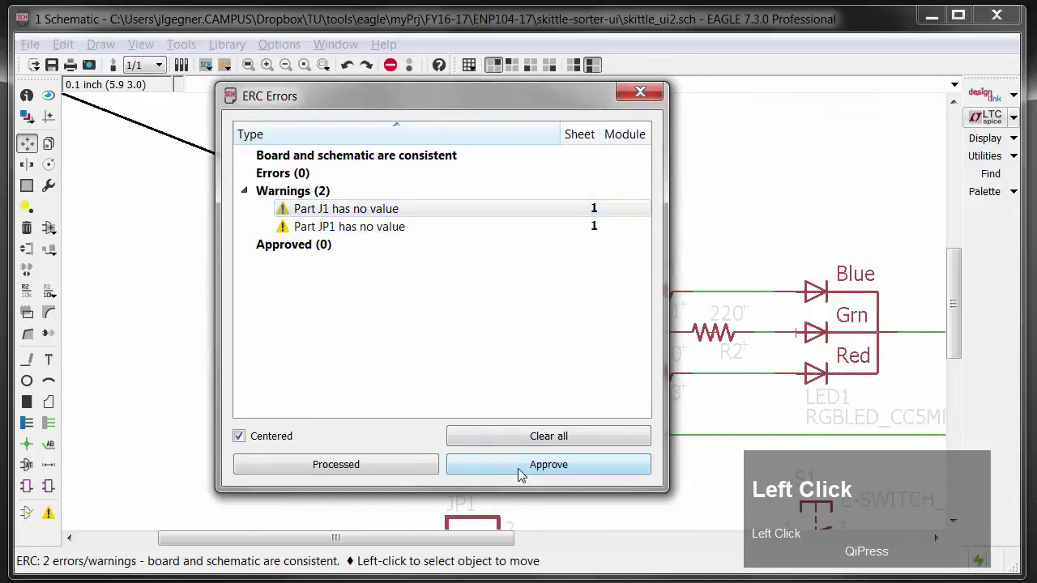
pyautogui.scroll(1, 444, 409)
pyautogui.click(640, 92)
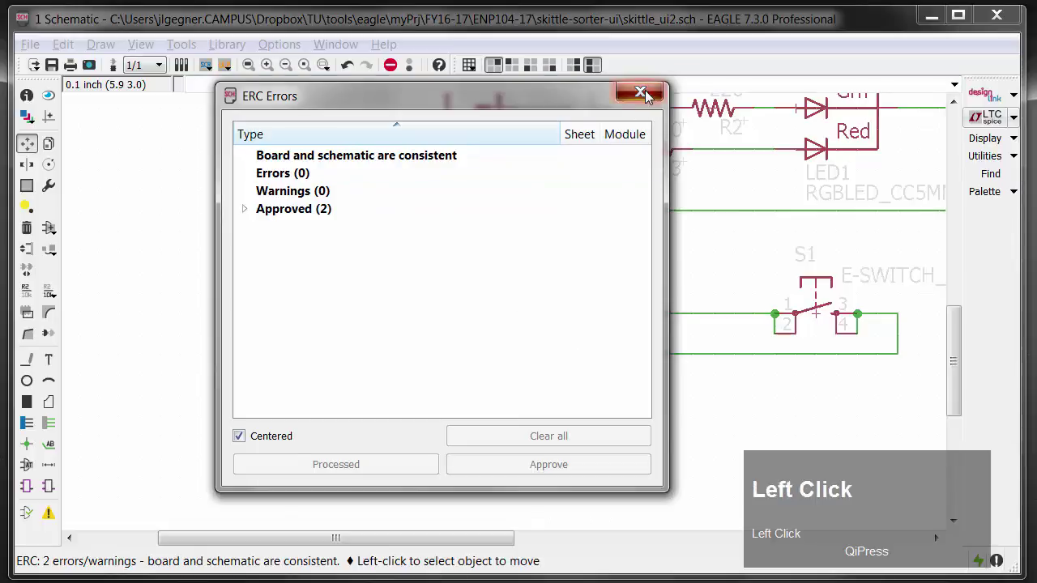
pyautogui.scroll(-2, 572, 316)
pyautogui.middleClick(572, 316)
pyautogui.scroll(2, 448, 325)
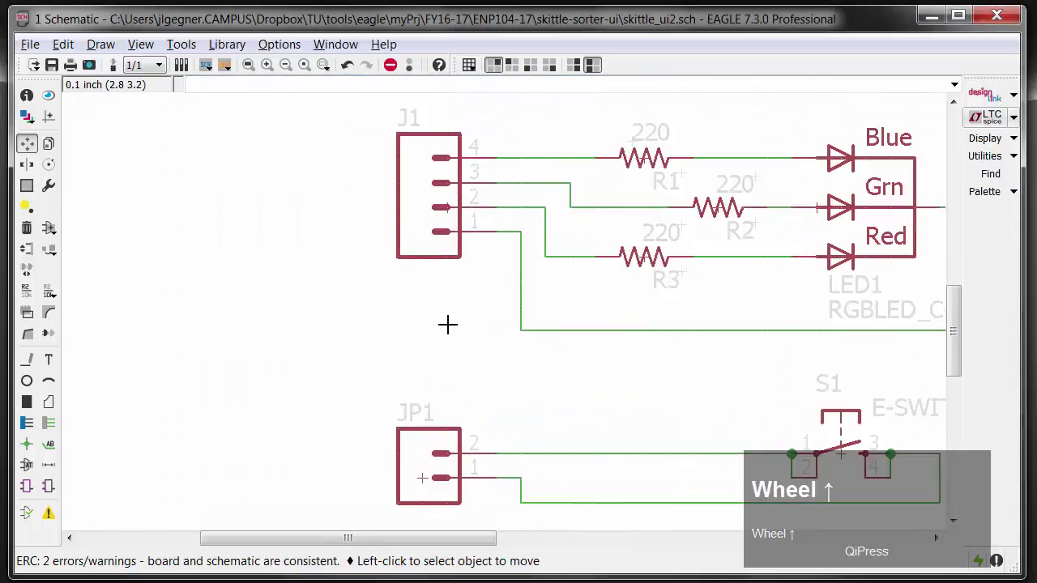
# Step: Rename the two-pin connector JP1 as J2
pyautogui.hotkey('ctrl', 'n')
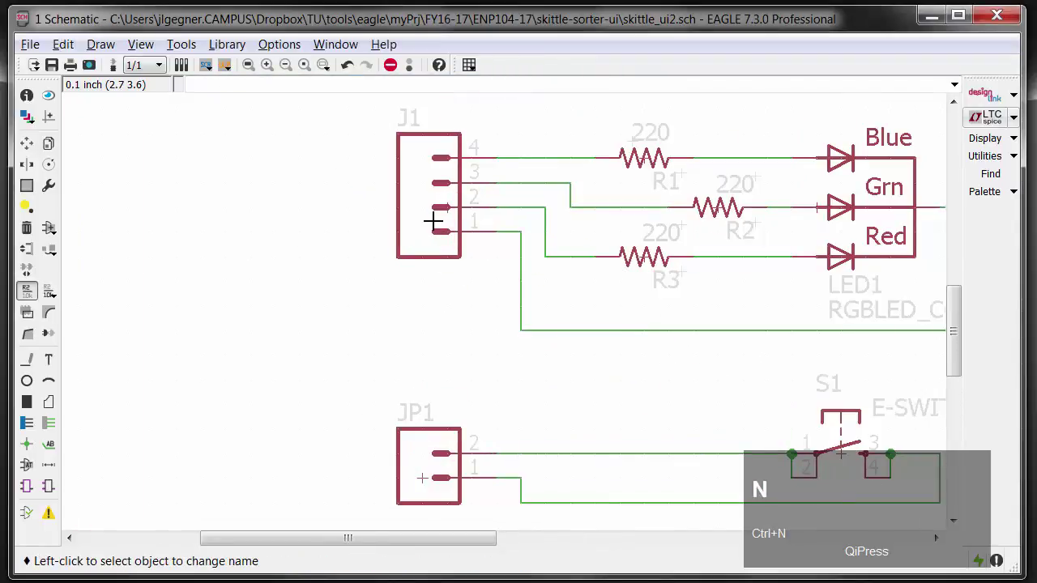
pyautogui.click(434, 220)
pyautogui.click(669, 215)
pyautogui.click(433, 480)
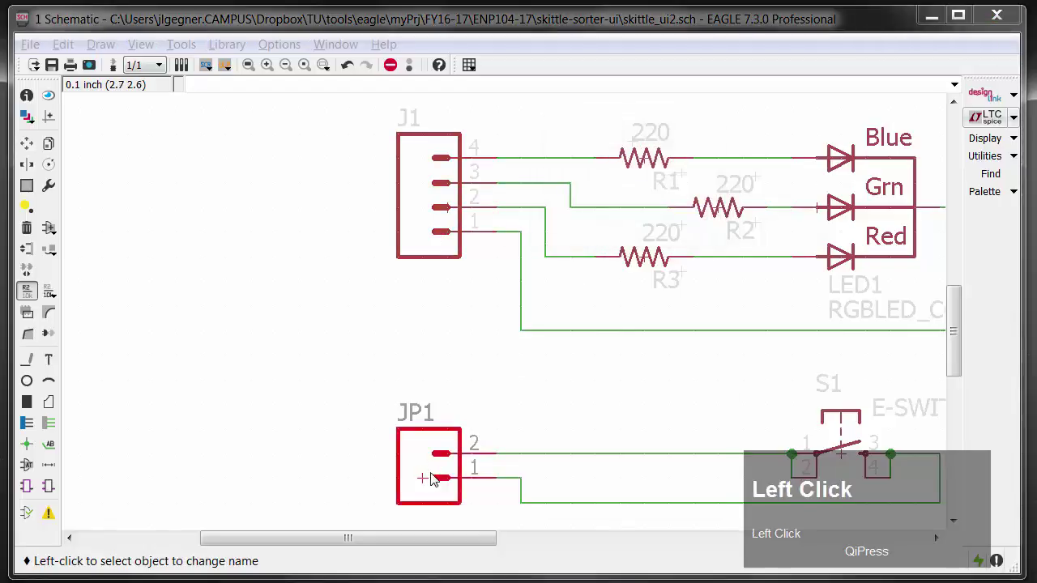
pyautogui.write('J2')
pyautogui.press('Return')
# Step: Set the value of switch S1 to TL1105L
pyautogui.scroll(-2, 517, 327)
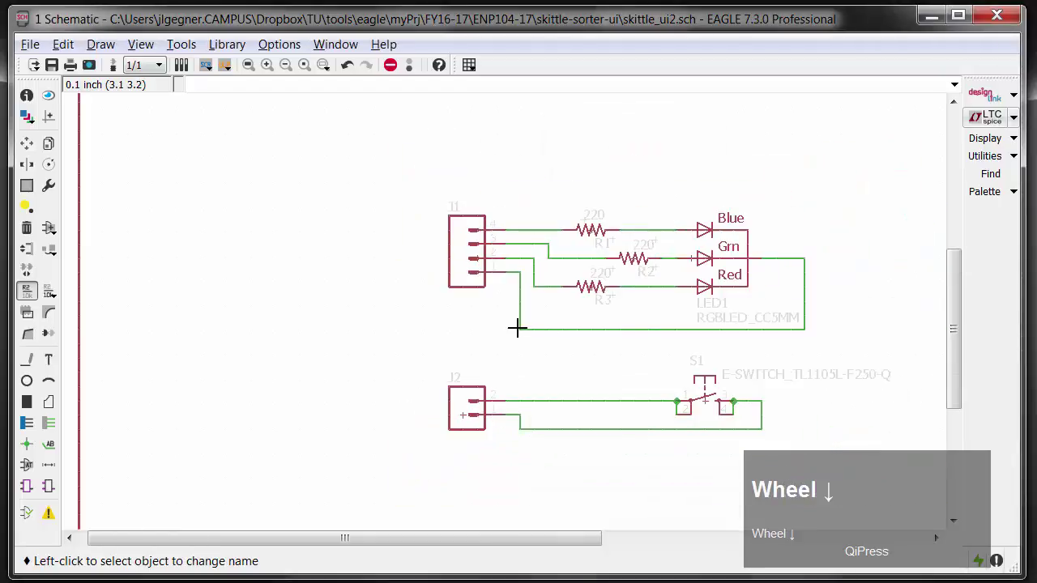
pyautogui.hscroll(2, 504, 324)
pyautogui.scroll(2, 540, 331)
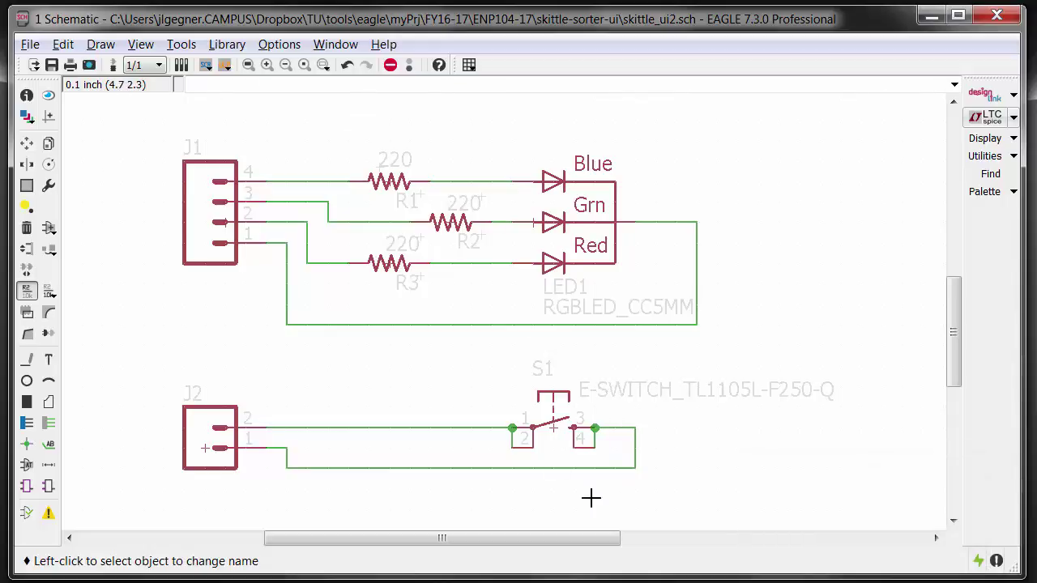
pyautogui.scroll(1, 528, 429)
pyautogui.press('v')
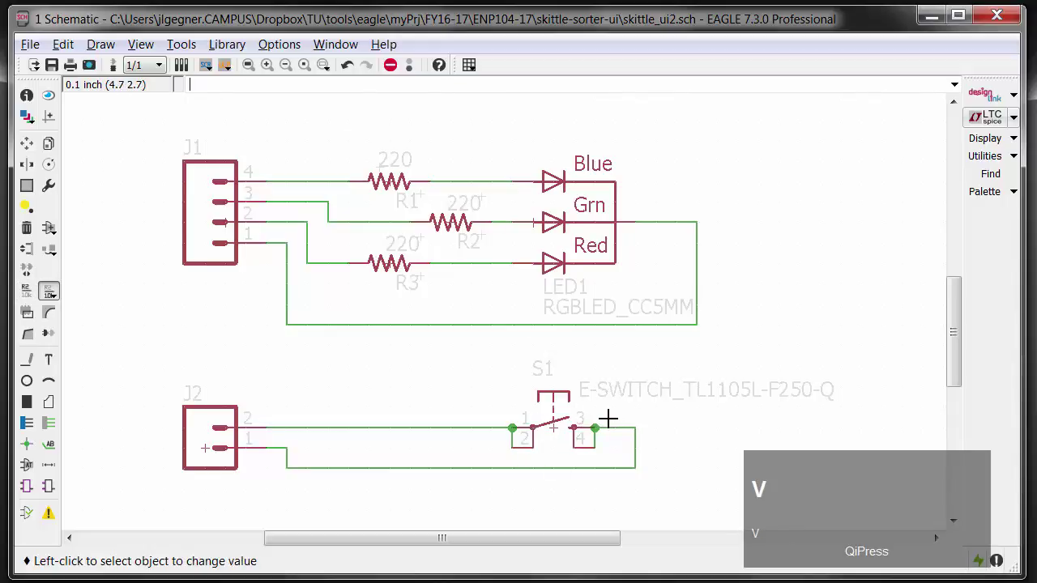
pyautogui.click(561, 428)
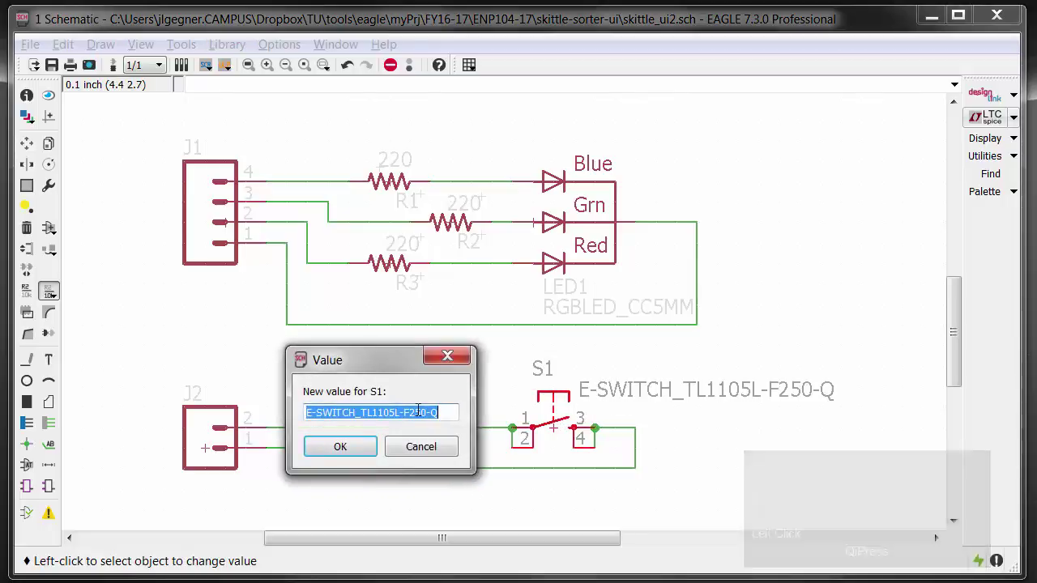
pyautogui.write('T')
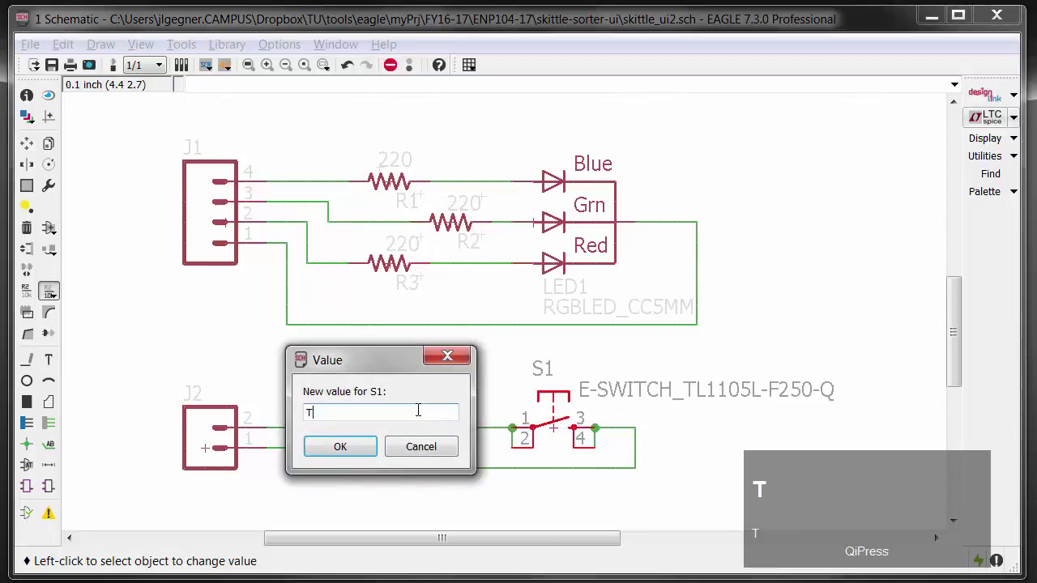
pyautogui.write('L1105L')
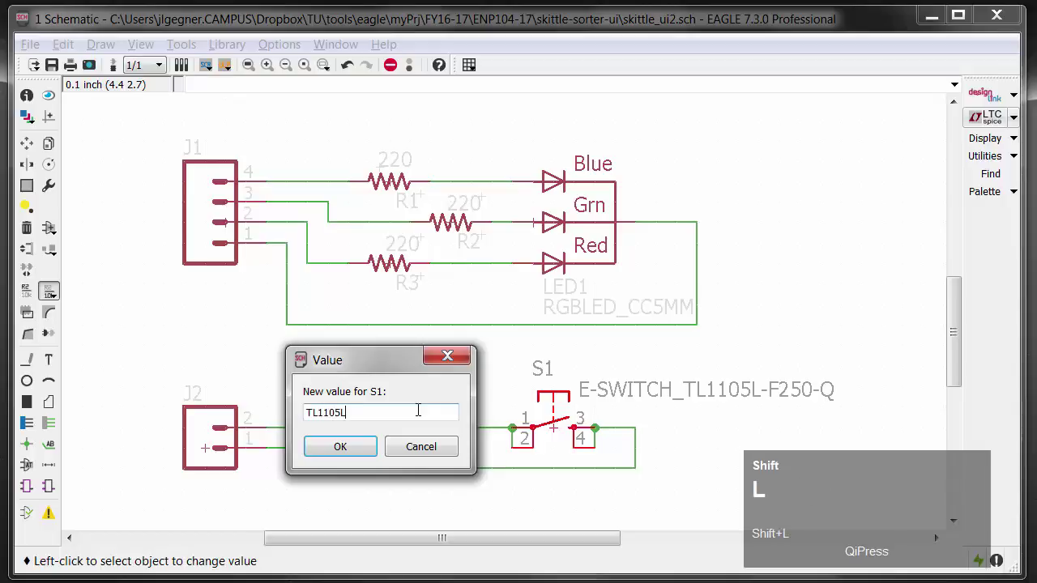
pyautogui.press('Return')
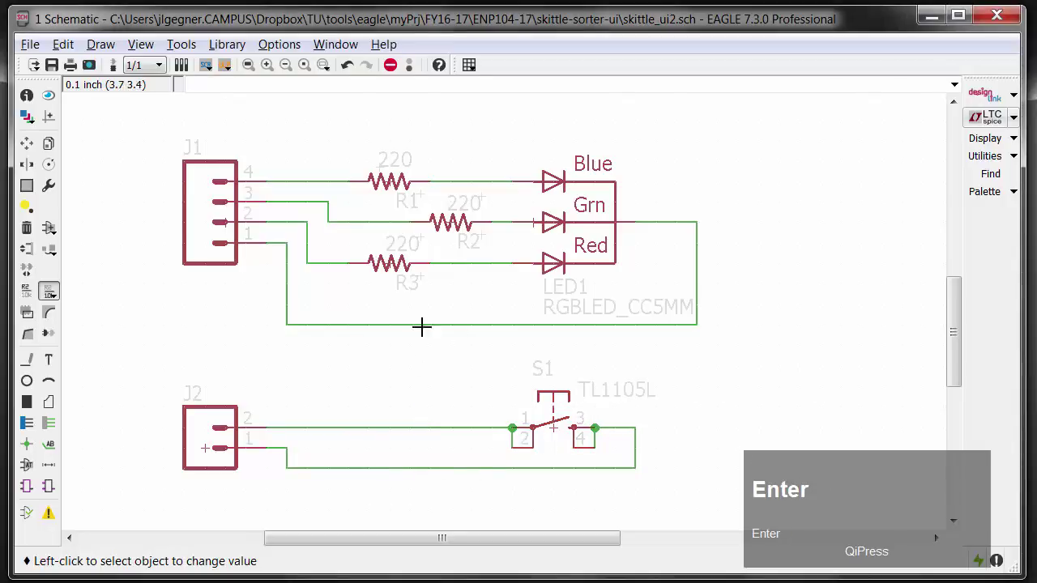
# Step: Smash switch S1 and move its value label slightly away from the symbol, just above the wire at pin 3
pyautogui.hotkey('ctrl', 'h')
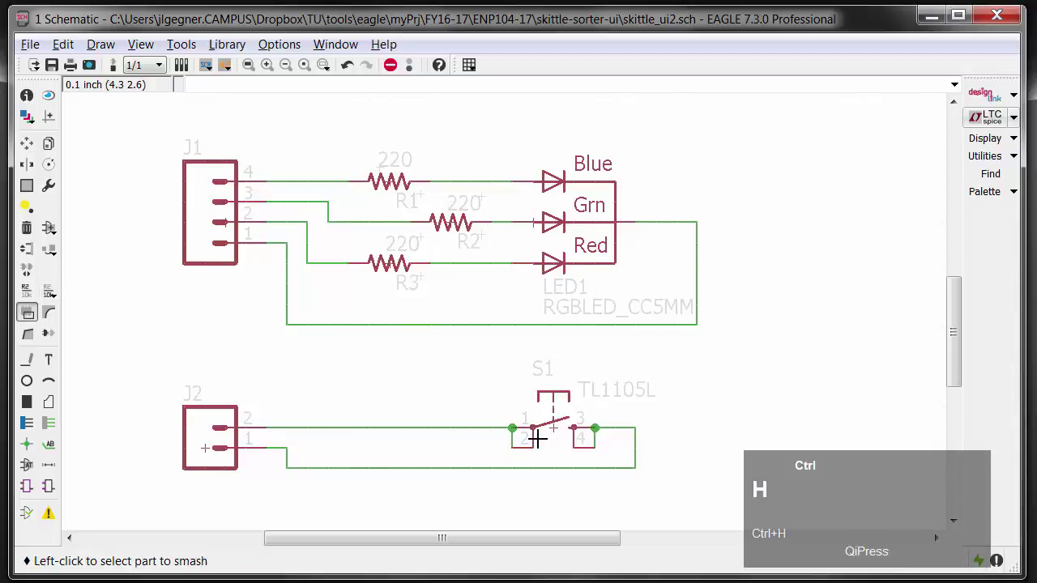
pyautogui.click(556, 438)
pyautogui.press('s')
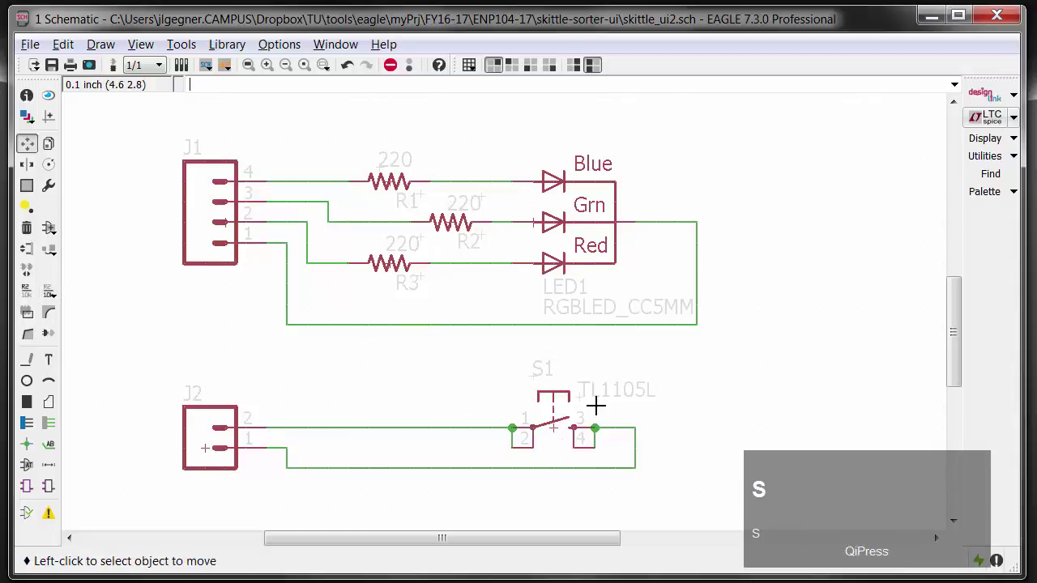
pyautogui.click(580, 397)
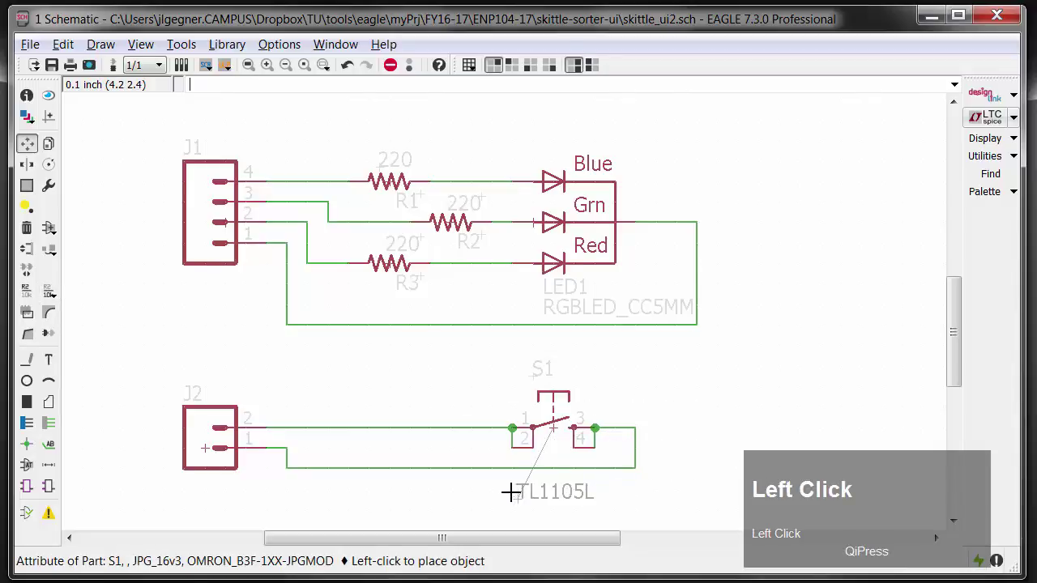
pyautogui.click(609, 405)
# Step: Save the schematic with the LED and switch circuits centred in view
pyautogui.scroll(-1, 446, 303)
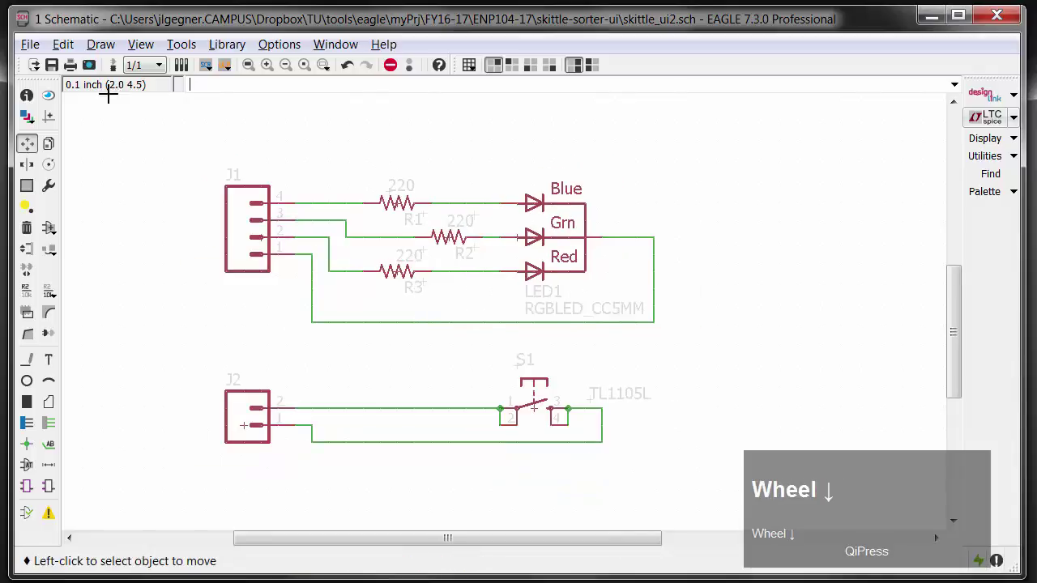
pyautogui.click(51, 64)
pyautogui.scroll(-1, 513, 354)
pyautogui.scroll(1, 420, 344)
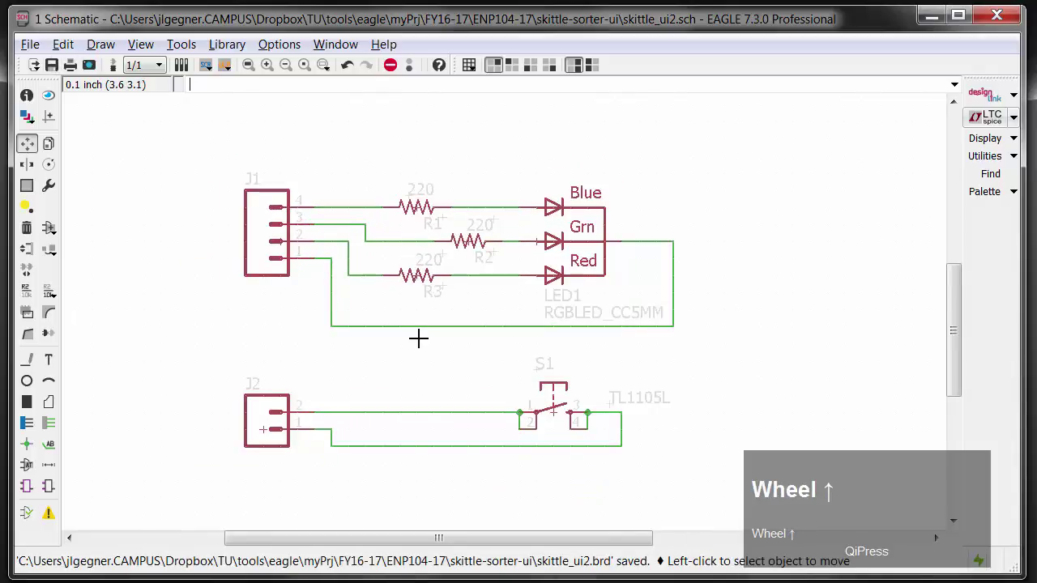
# Step: Switch to the board layout and shrink its window so part of the schematic window shows behind it
pyautogui.click(115, 70)
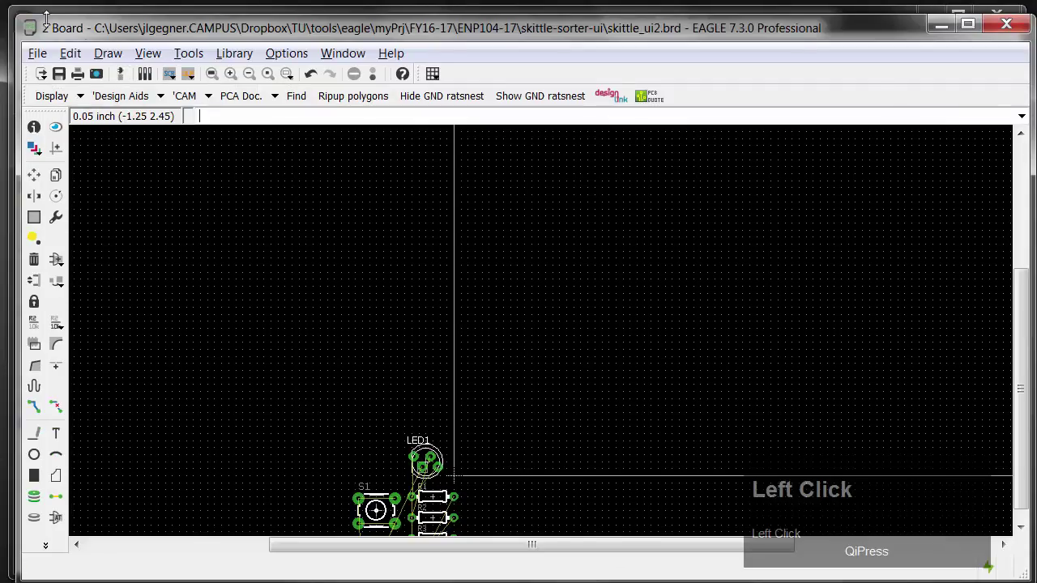
pyautogui.moveTo(25, 24); pyautogui.dragTo(103, 37)
pyautogui.moveTo(23, 17); pyautogui.dragTo(248, 37)
pyautogui.moveTo(486, 52); pyautogui.dragTo(273, 33)
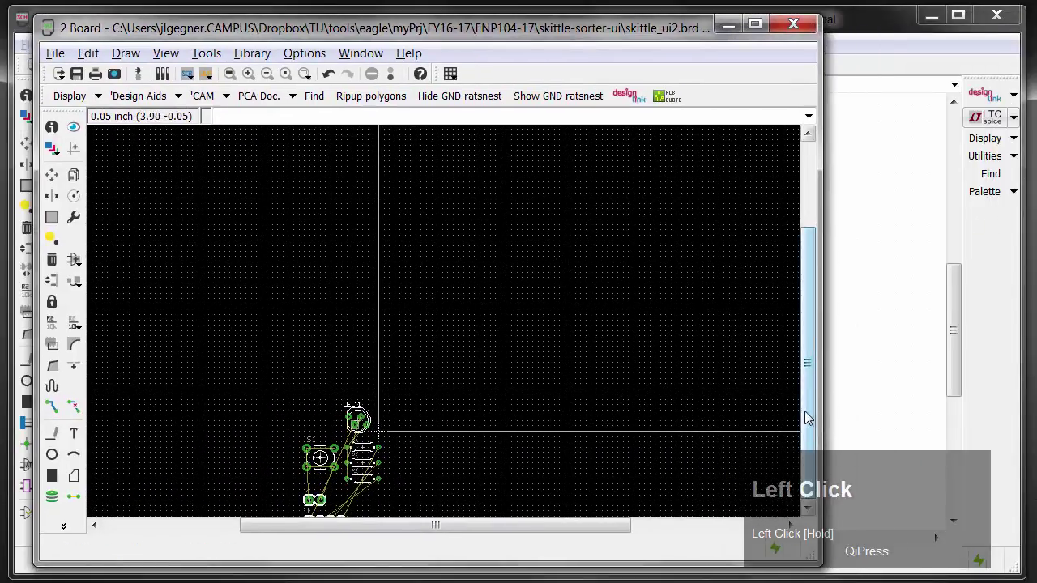
# Step: Examine the board outline and the unplaced parts with their airwires near its lower-left corner
pyautogui.scroll(-3, 316, 389)
pyautogui.scroll(3, 316, 389)
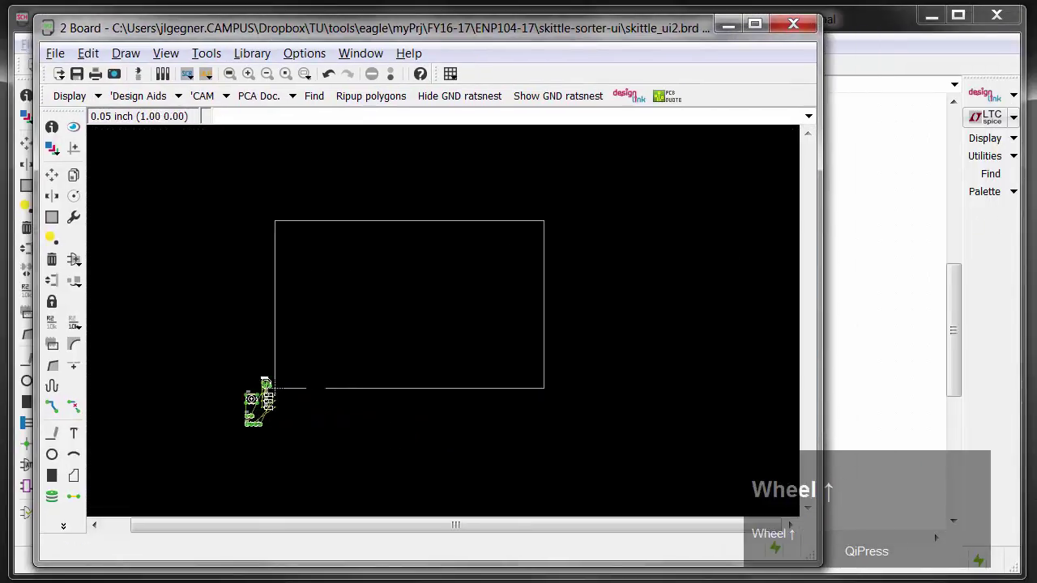
pyautogui.scroll(-2, 395, 384)
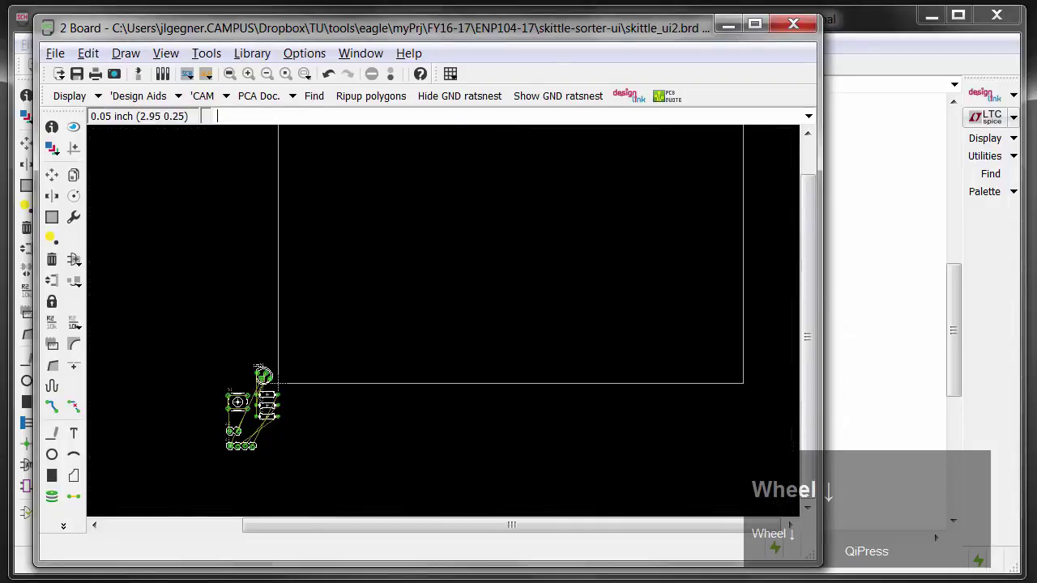
pyautogui.scroll(4, 297, 419)
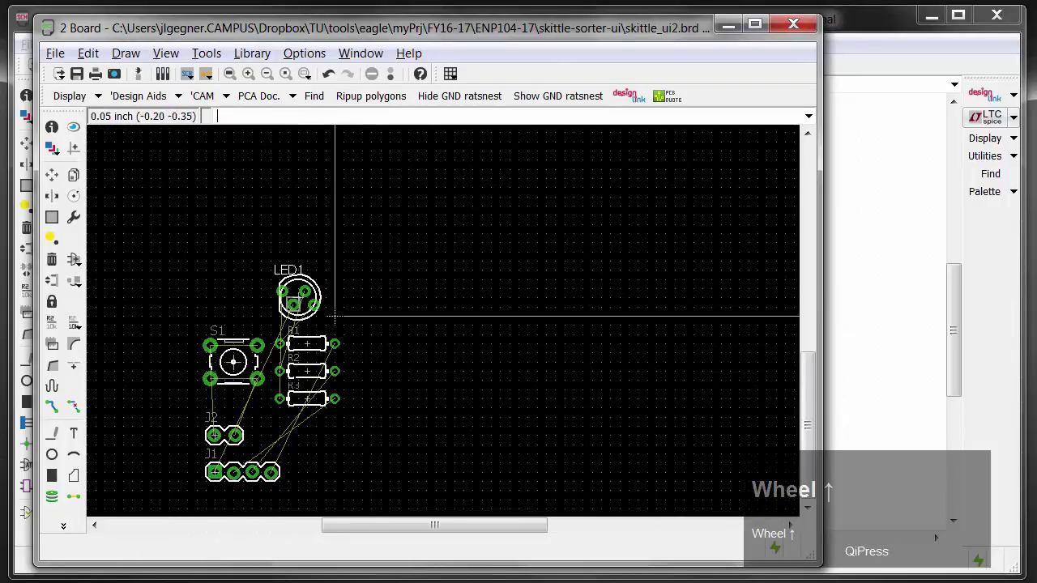
pyautogui.scroll(-1, 335, 316)
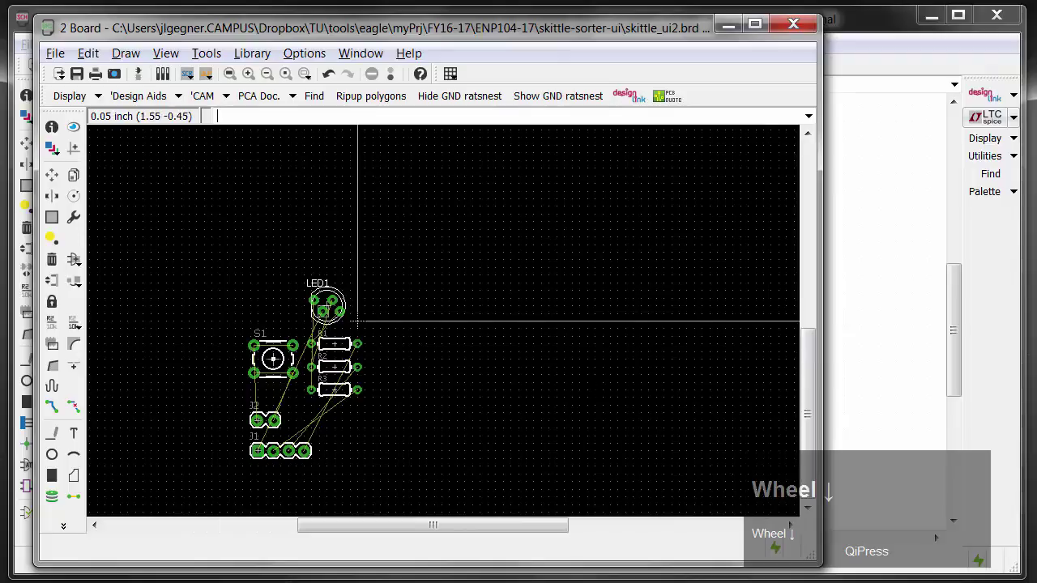